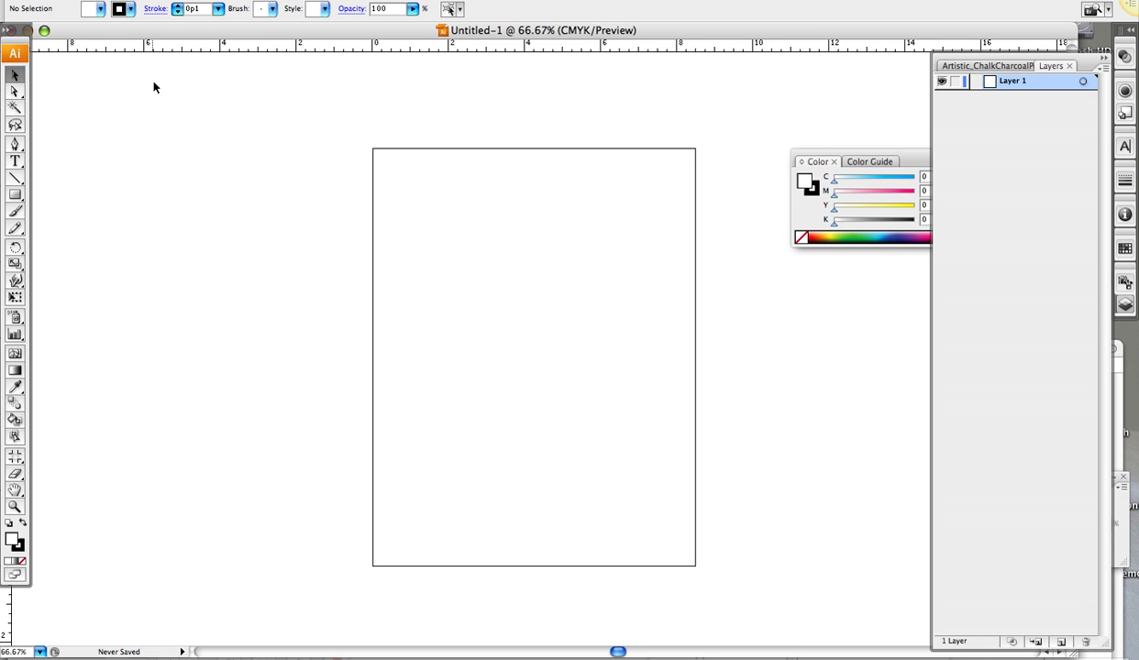
# - Place the image mondrian.jpg from the Desktop into the document as a linked file
pyautogui.click(121, 0)
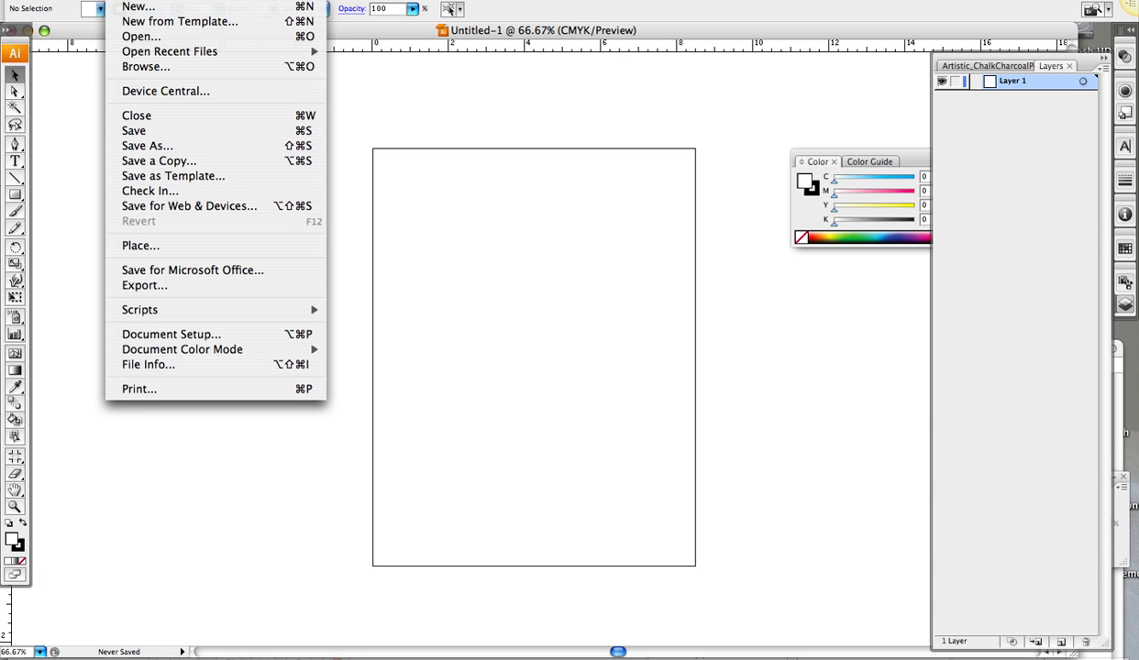
pyautogui.click(135, 247)
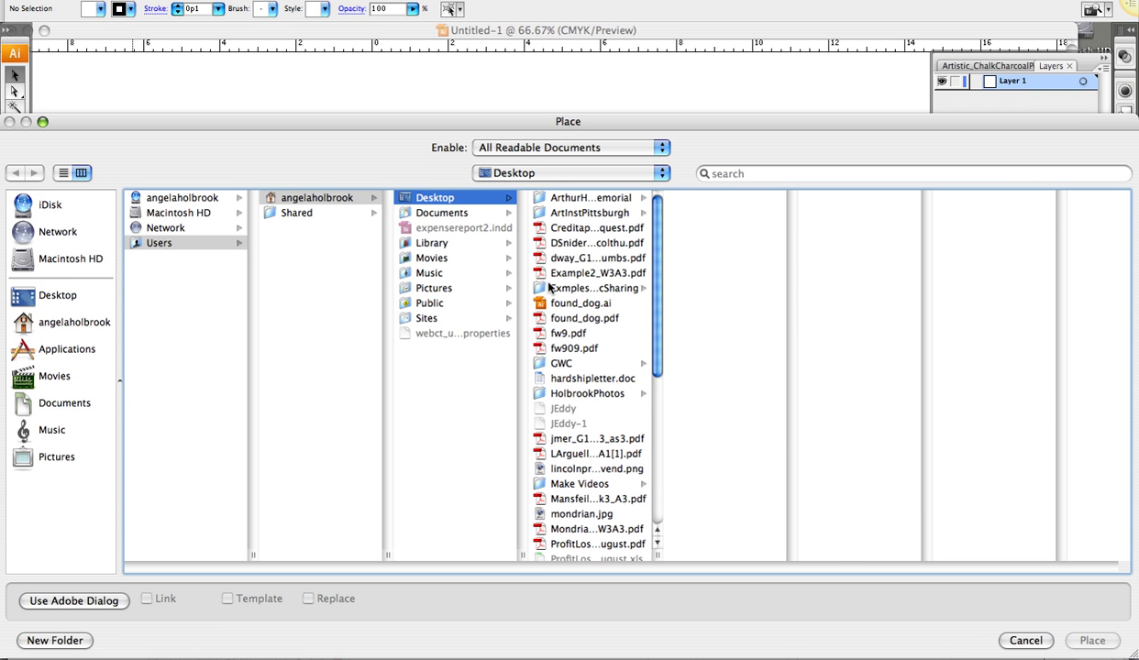
pyautogui.scroll(-3, 562, 463)
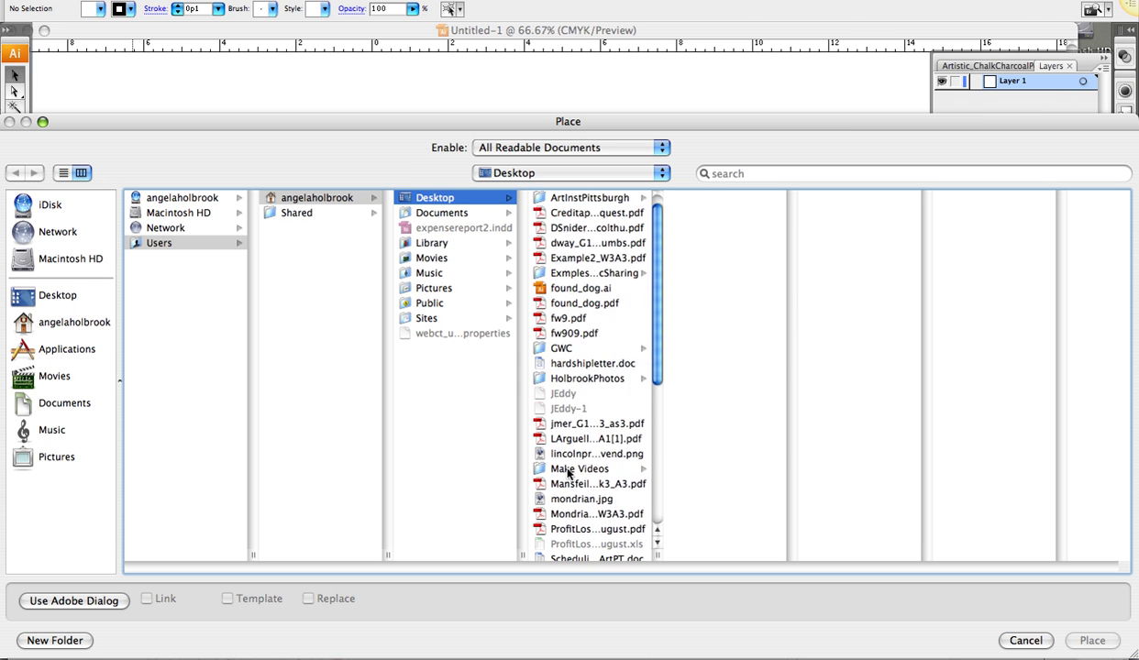
pyautogui.click(565, 437)
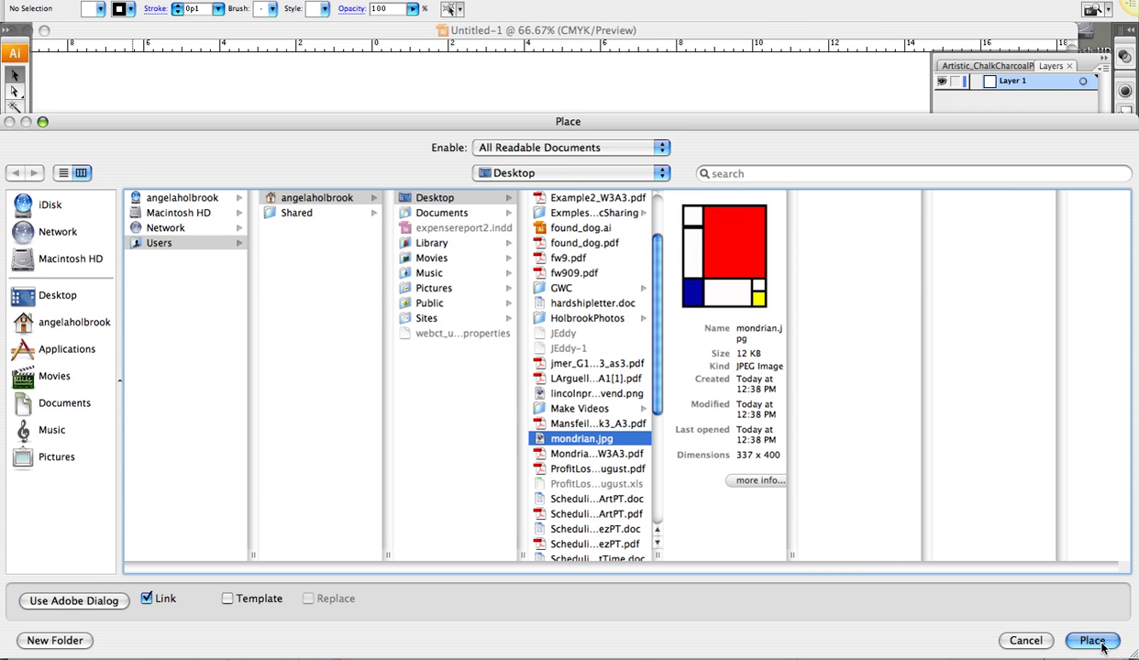
pyautogui.press('Return')
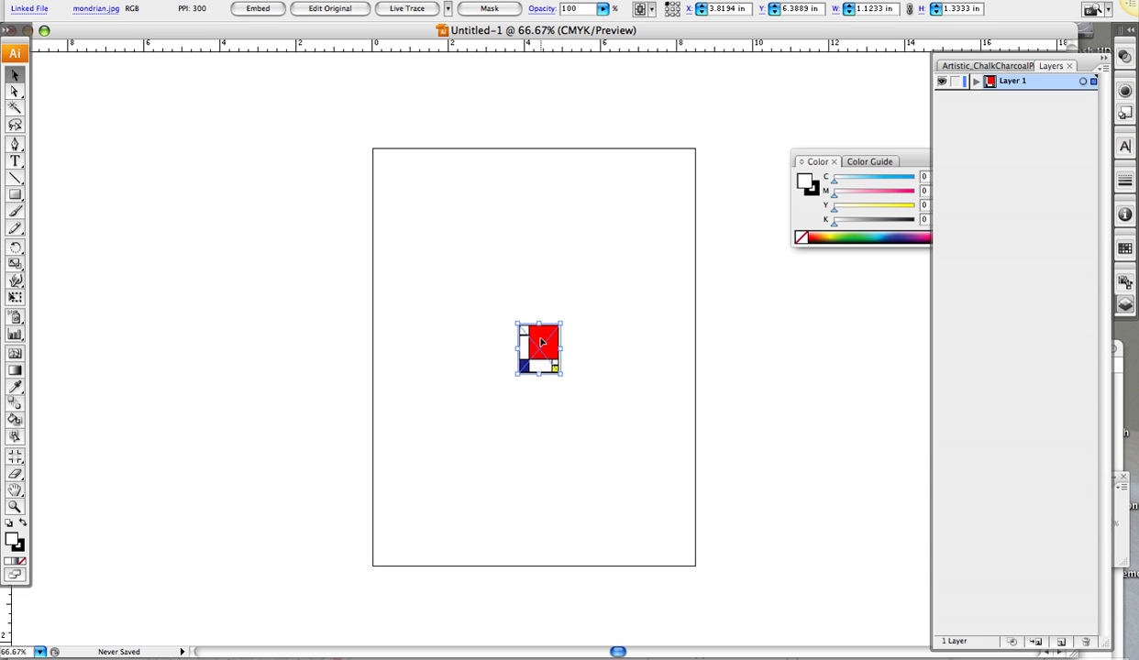
# - Enlarge the placed image to about 7.56 by 9.90 in and move it off the page to its right
pyautogui.moveTo(515, 321); pyautogui.dragTo(392, 171)
pyautogui.moveTo(561, 375); pyautogui.dragTo(679, 547)
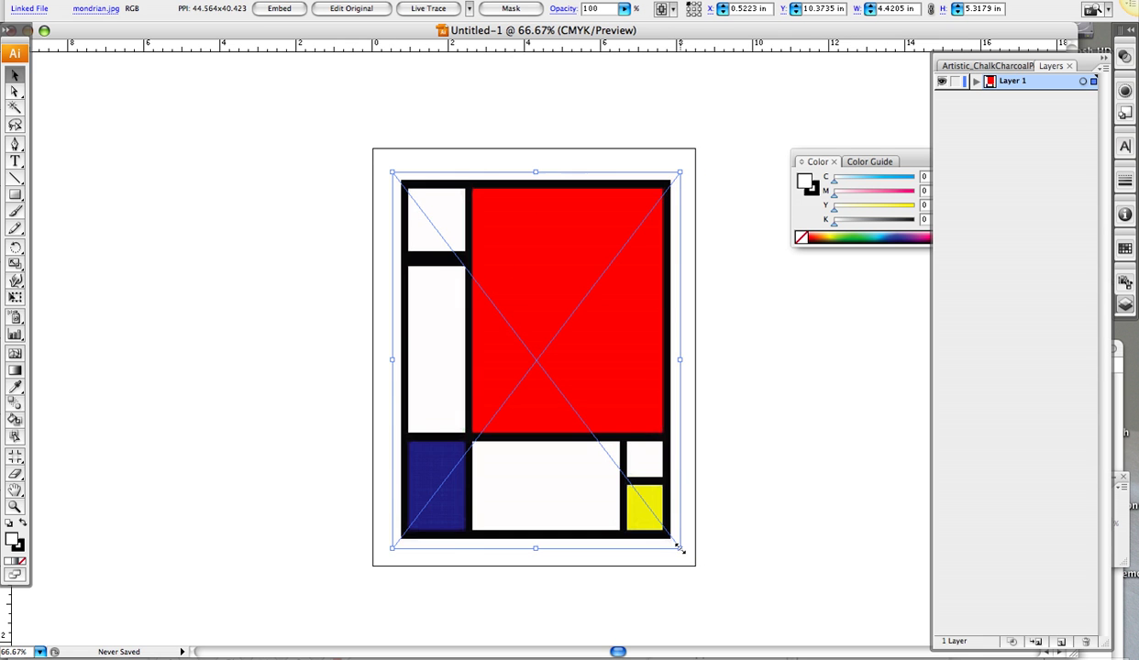
pyautogui.moveTo(529, 312); pyautogui.dragTo(796, 394)
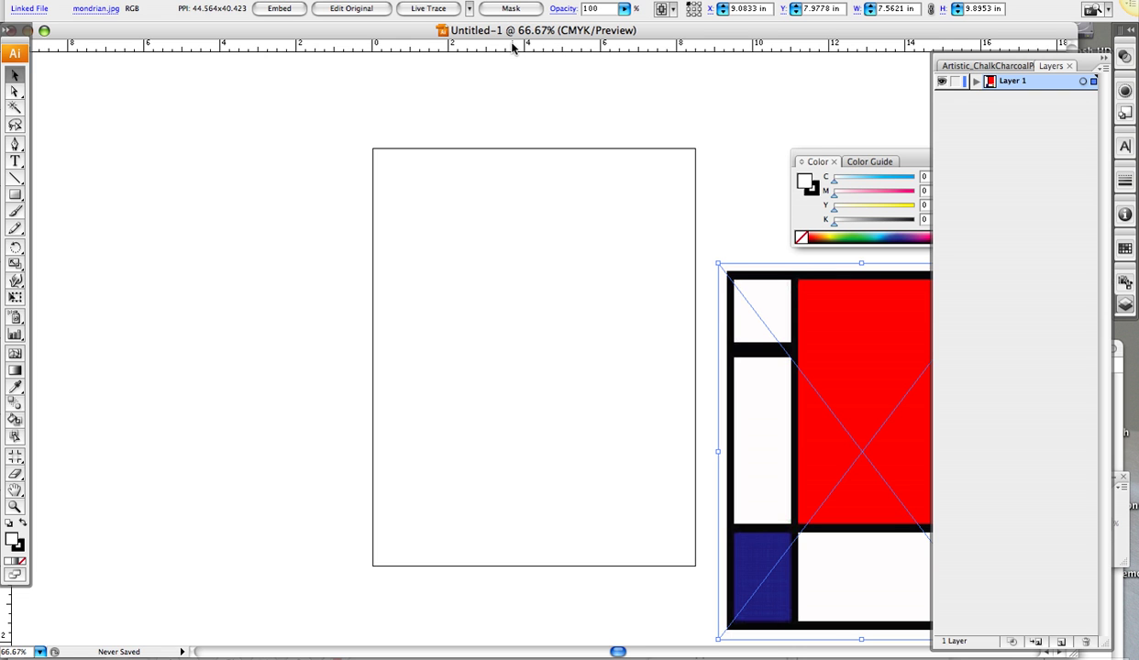
# - Hide the document rulers and show them again
pyautogui.press('super+r')
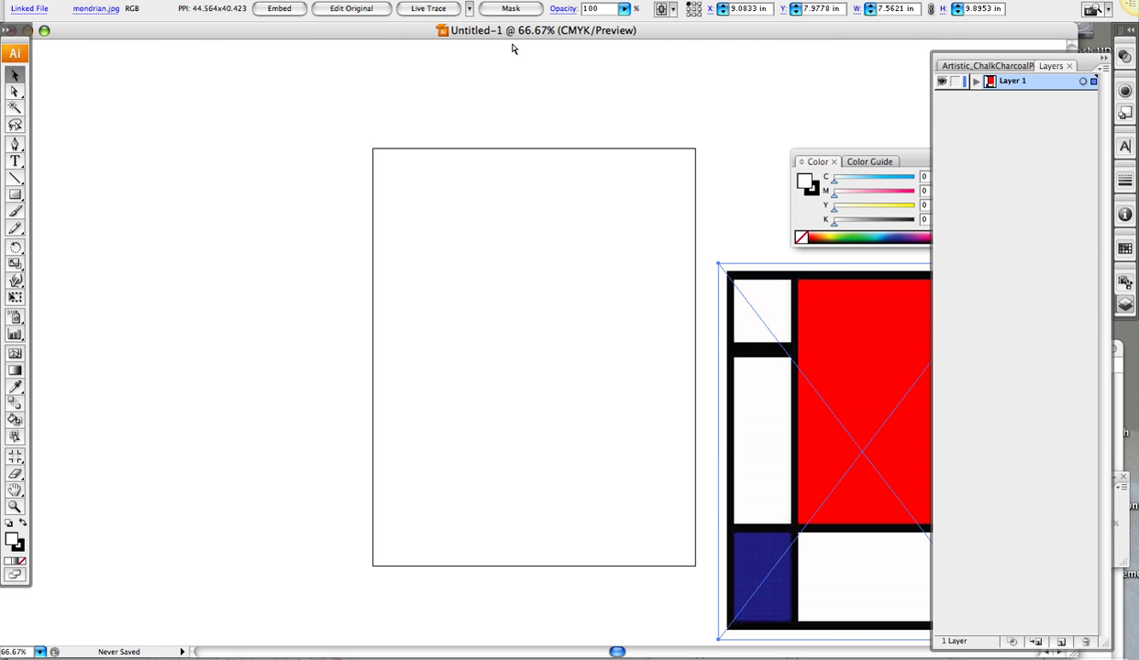
pyautogui.press('super+r')
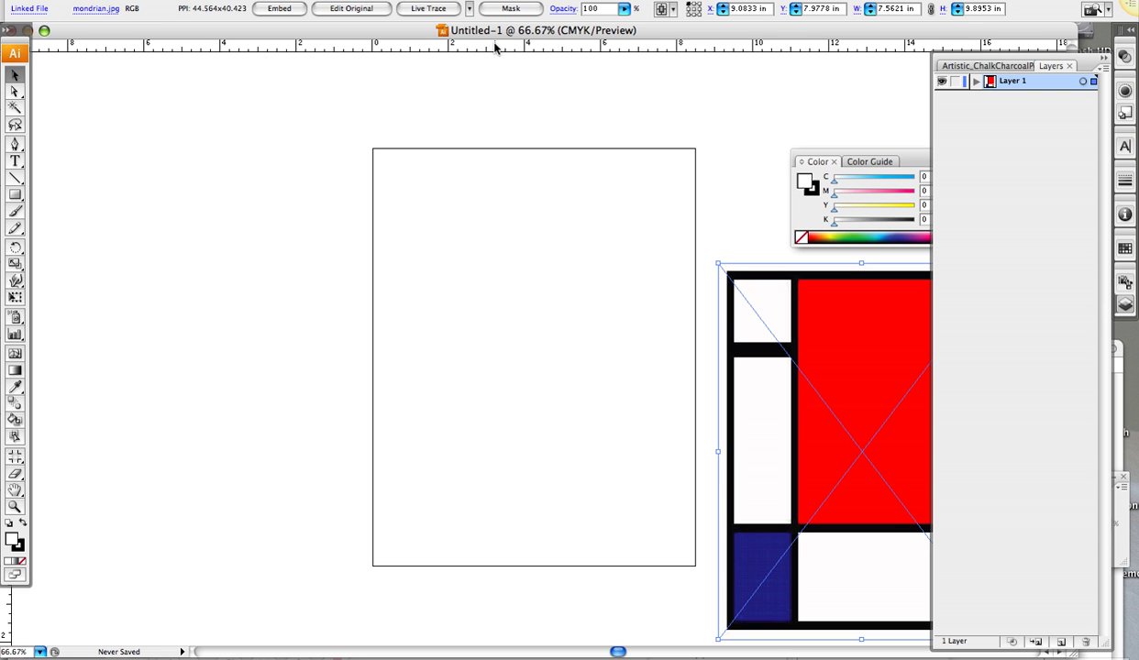
pyautogui.moveTo(495, 48)
pyautogui.mouseDown()
pyautogui.moveTo(498, 178)
pyautogui.moveTo(503, 50)
pyautogui.mouseUp()
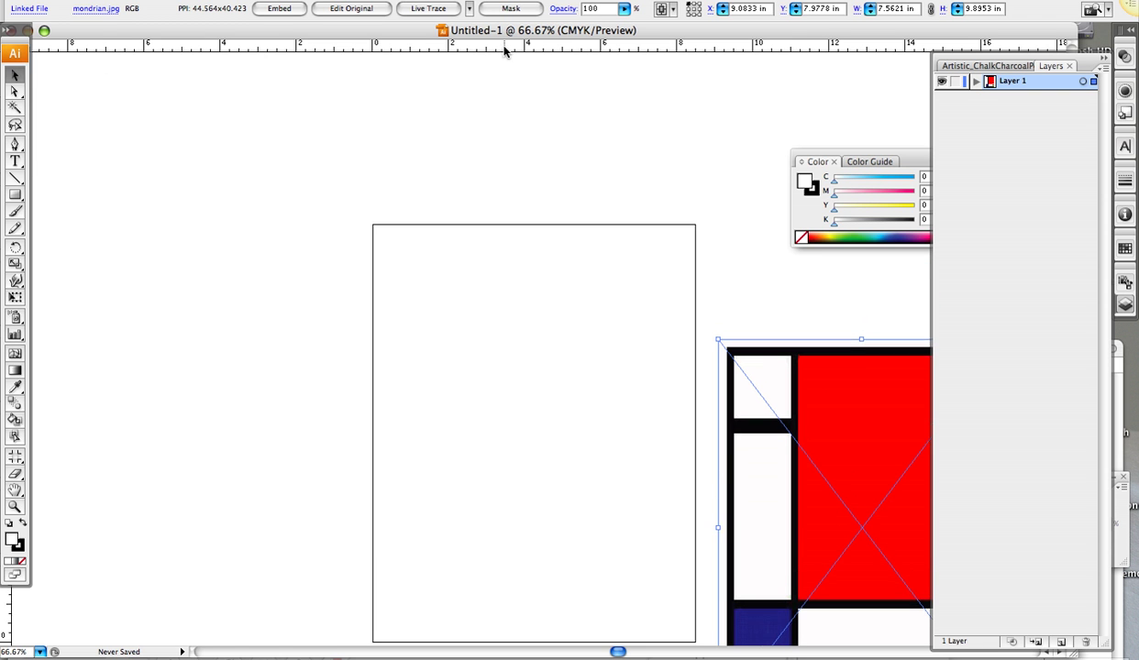
# - Move the Tools panel clear of the vertical ruler and add guides half an inch inside all four page edges
pyautogui.moveTo(10, 44); pyautogui.dragTo(83, 77)
pyautogui.moveTo(344, 43); pyautogui.dragTo(421, 264)
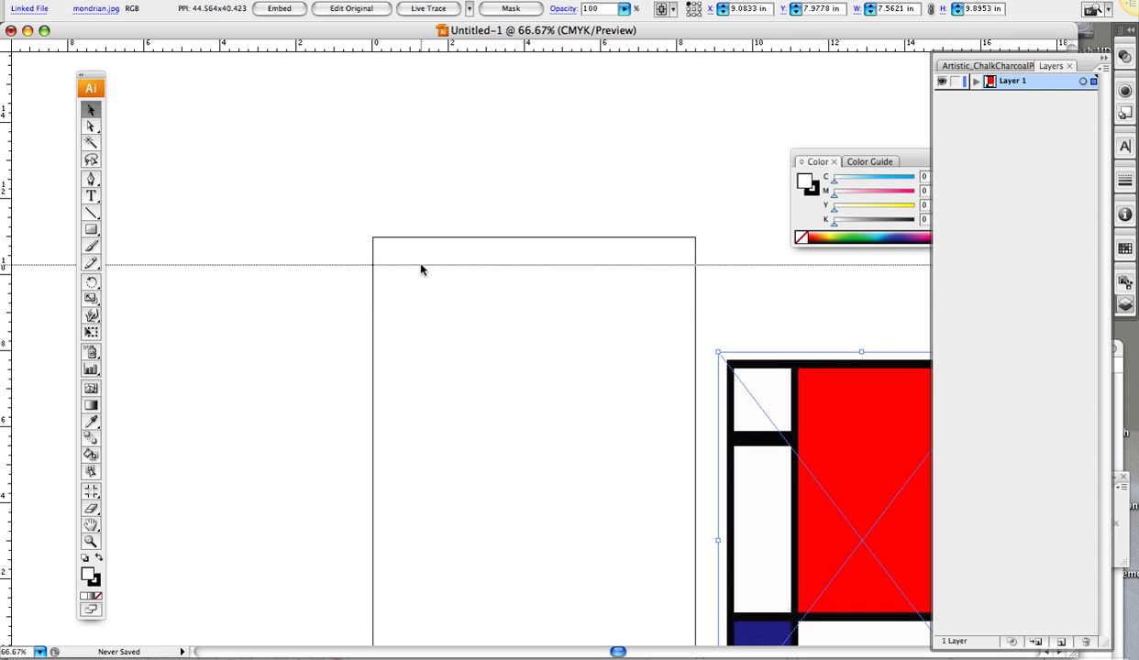
pyautogui.moveTo(421, 269); pyautogui.dragTo(462, 51)
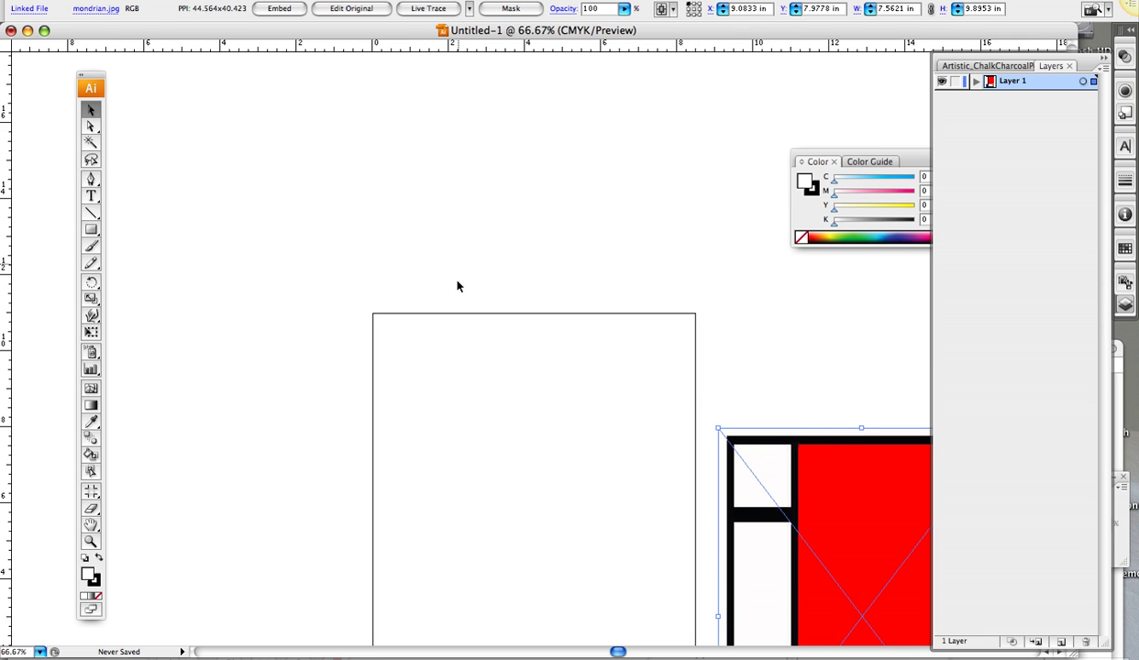
pyautogui.press('super+0')
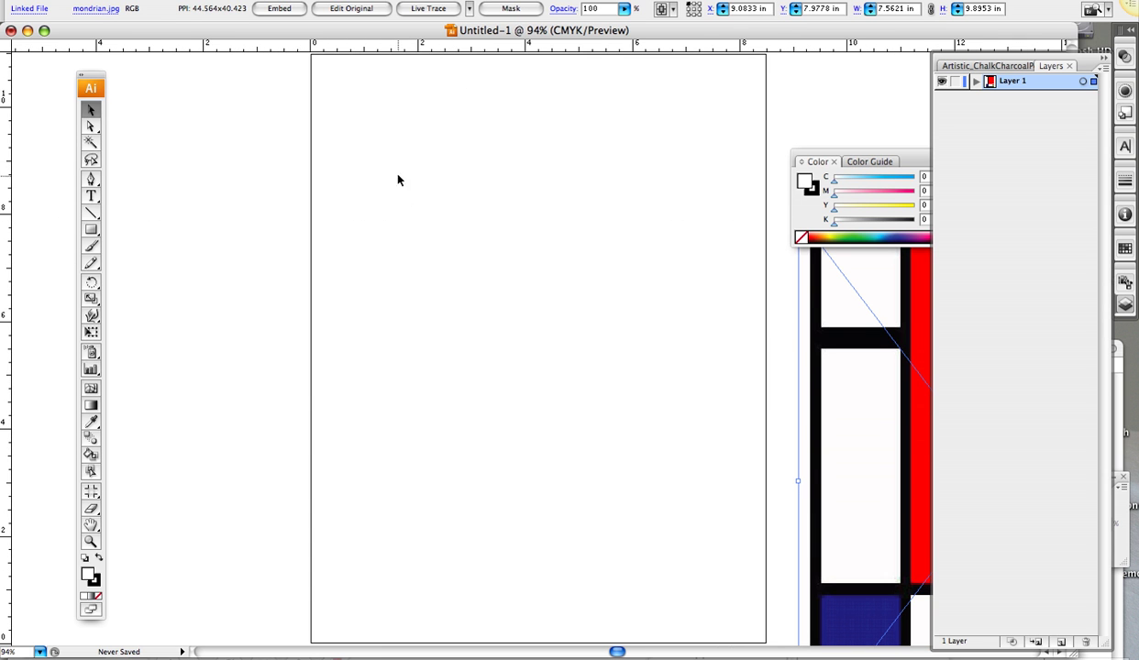
pyautogui.moveTo(397, 46); pyautogui.dragTo(395, 78)
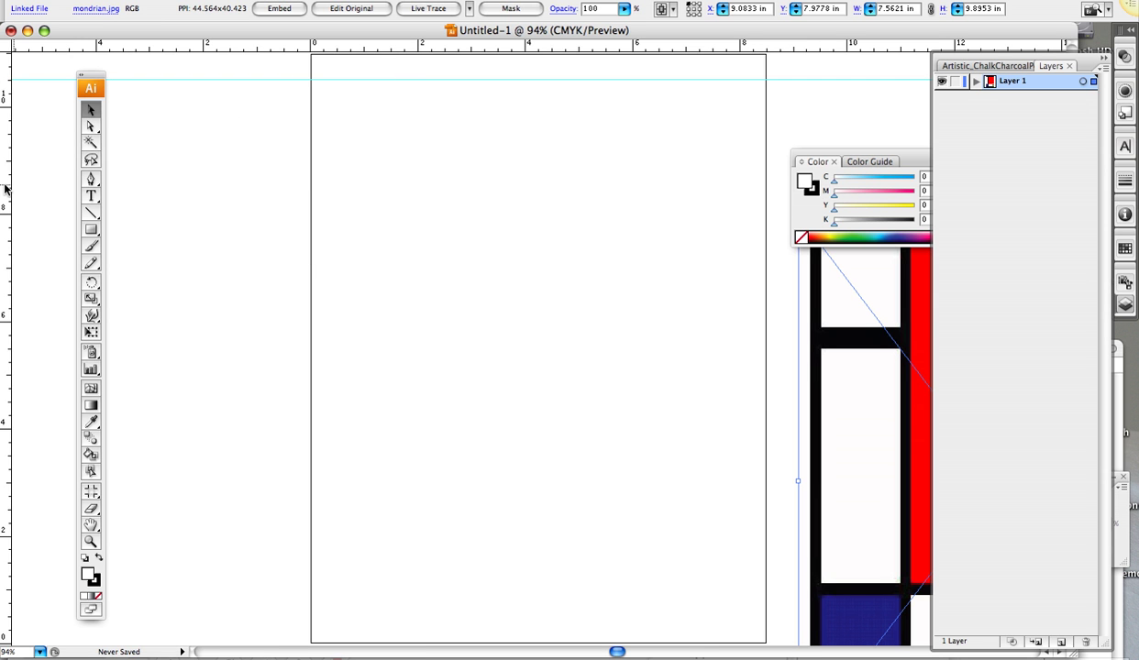
pyautogui.moveTo(5, 183); pyautogui.dragTo(336, 211)
pyautogui.moveTo(346, 49); pyautogui.dragTo(371, 622)
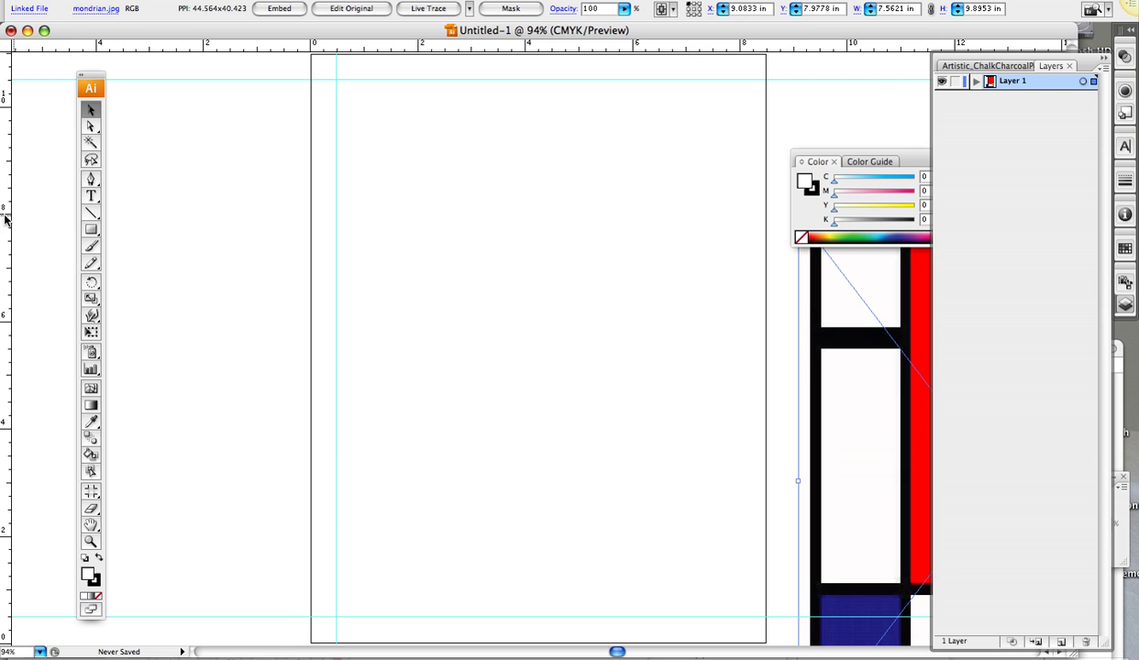
pyautogui.moveTo(5, 219); pyautogui.dragTo(741, 238)
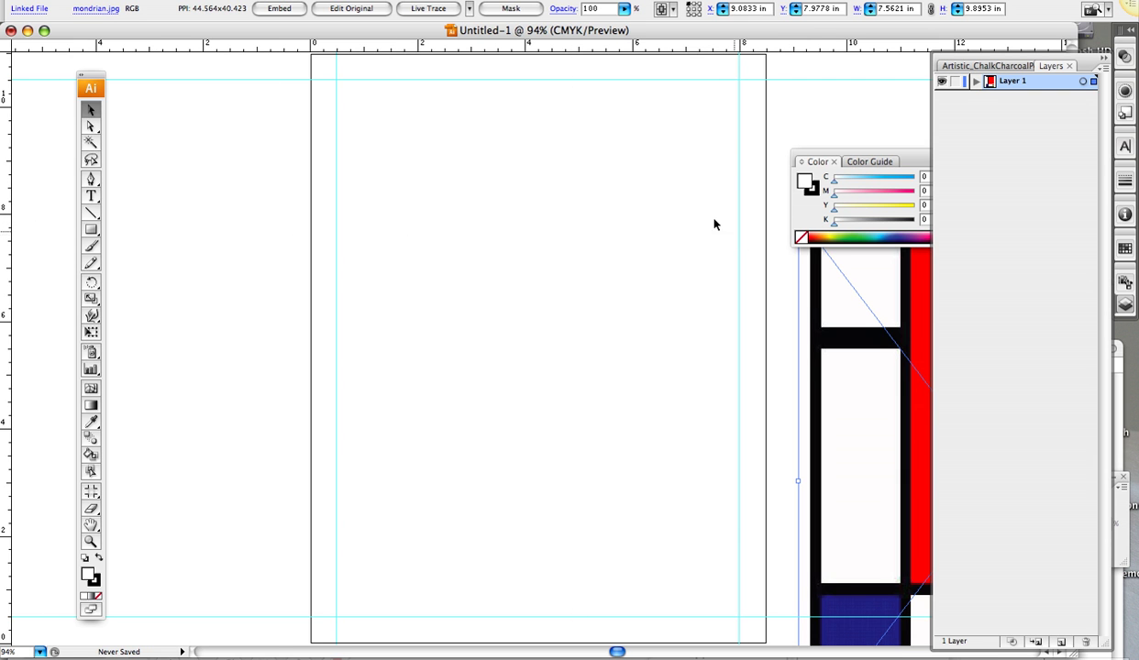
# - Deselect the image, hide the guides and show them again
pyautogui.click(280, 152)
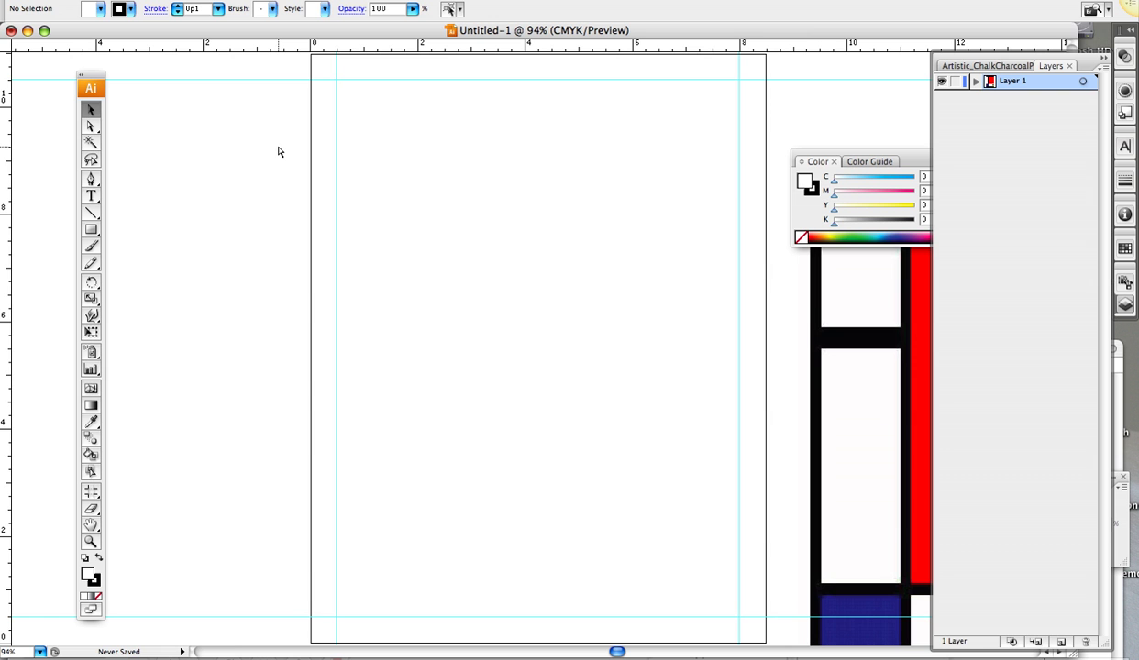
pyautogui.press('super+semicolon')
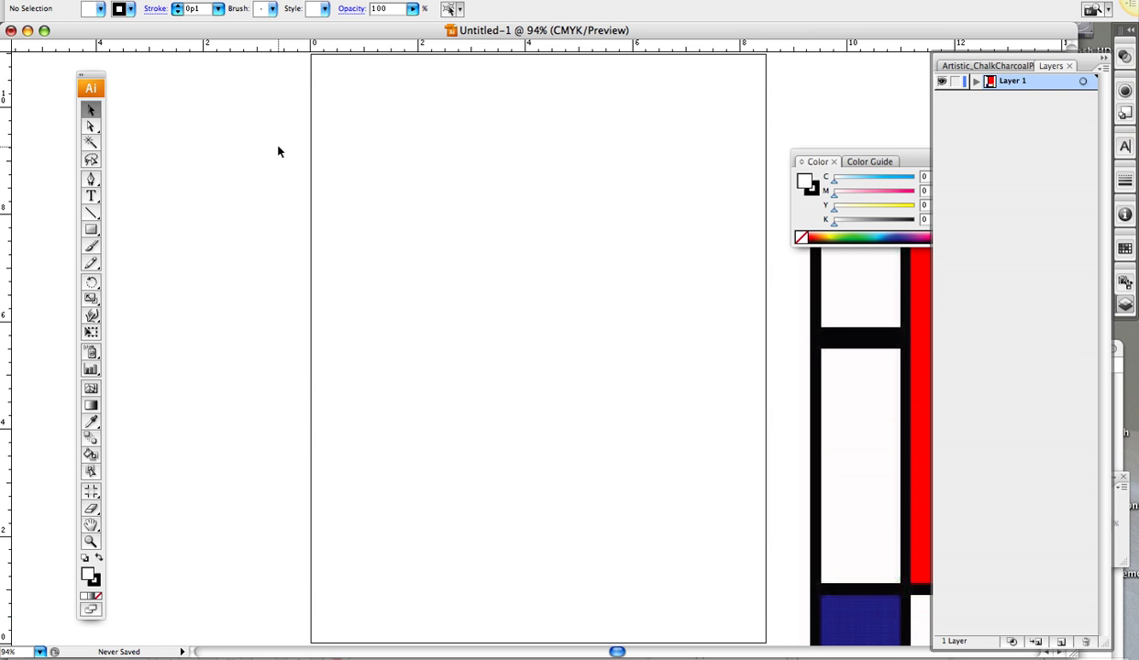
pyautogui.press('super+semicolon')
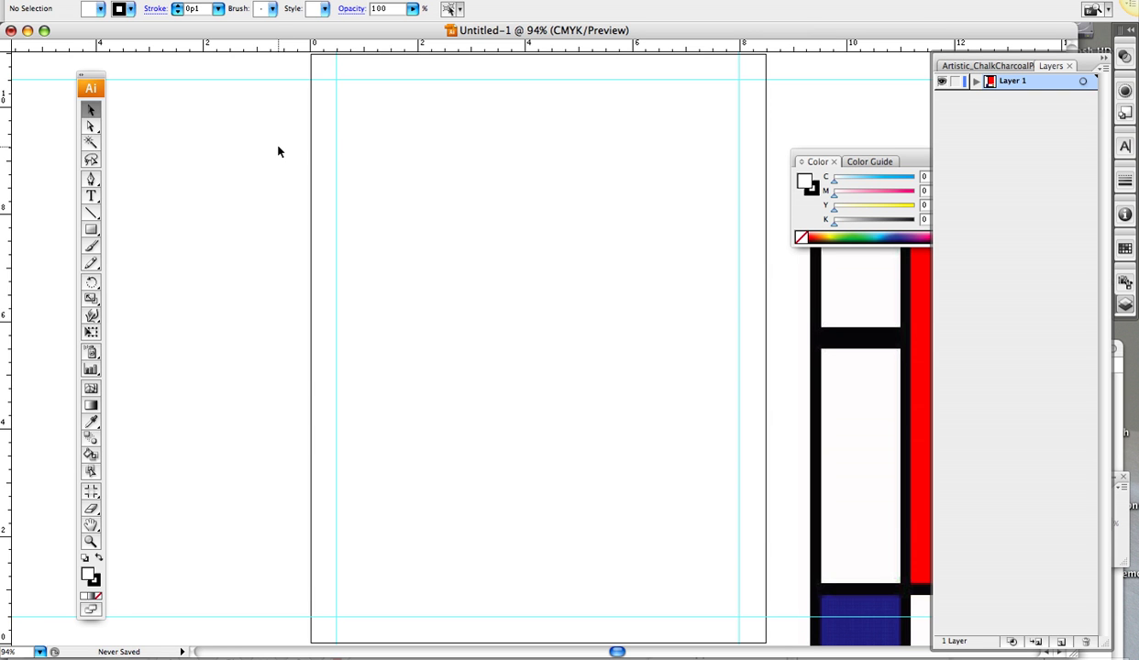
# - Move the Mondrian image back onto the page and enlarge it to about 8.23 by 10.77 in
pyautogui.moveTo(839, 353)
pyautogui.mouseDown()
pyautogui.moveTo(839, 323)
pyautogui.moveTo(435, 214)
pyautogui.moveTo(398, 185)
pyautogui.mouseUp()
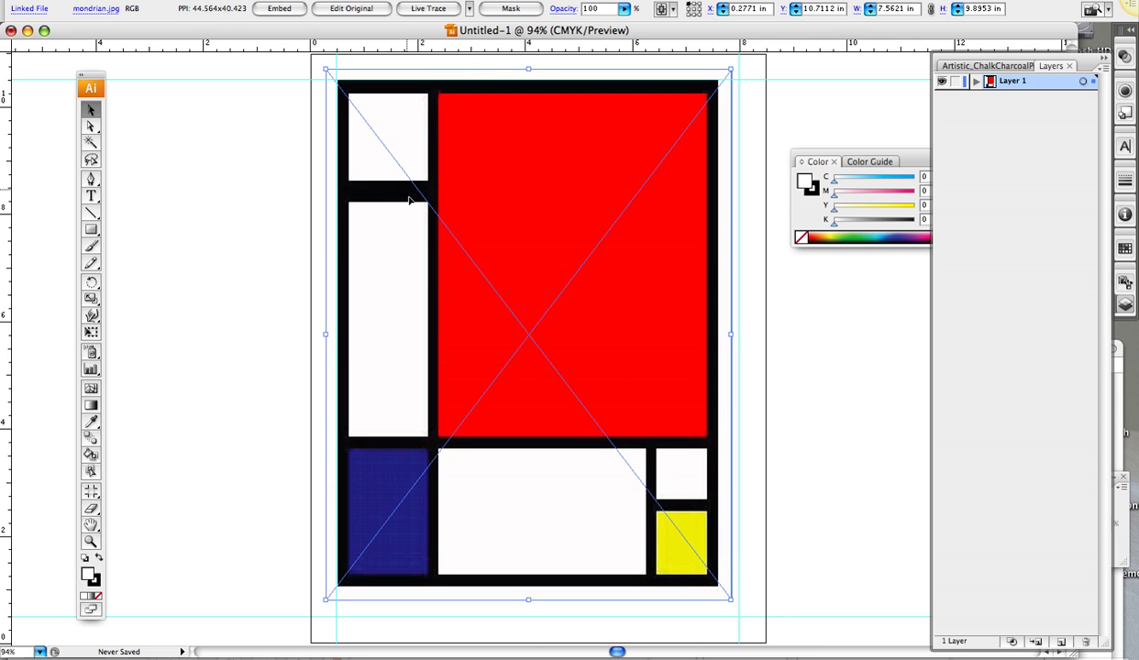
pyautogui.moveTo(538, 279); pyautogui.dragTo(514, 245)
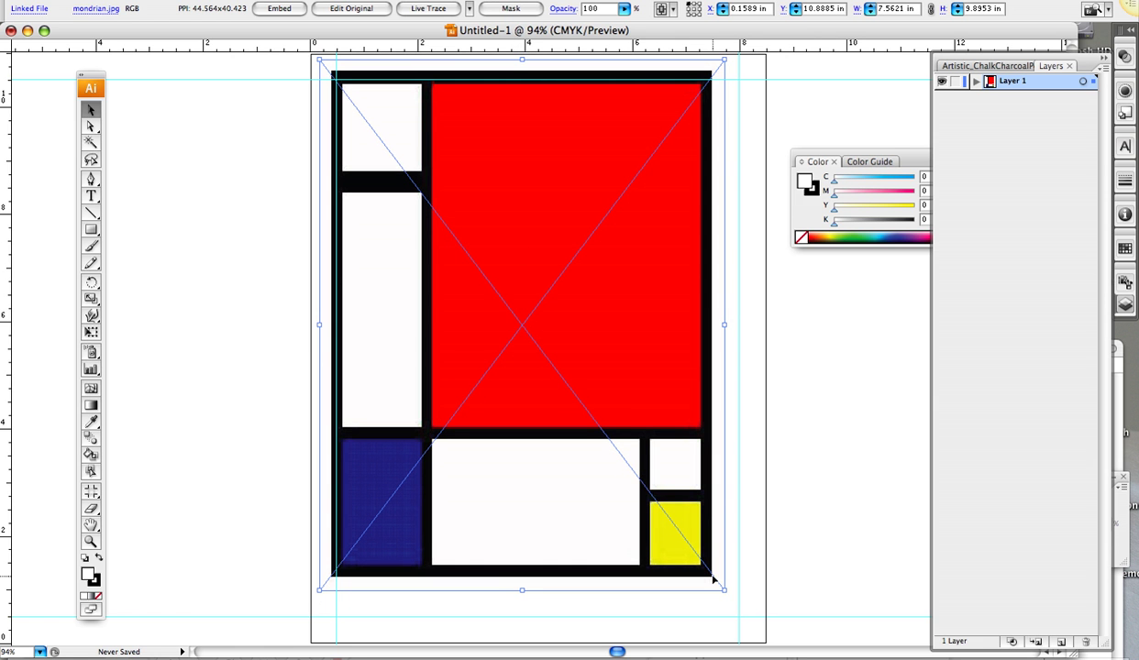
pyautogui.moveTo(714, 580); pyautogui.dragTo(744, 627)
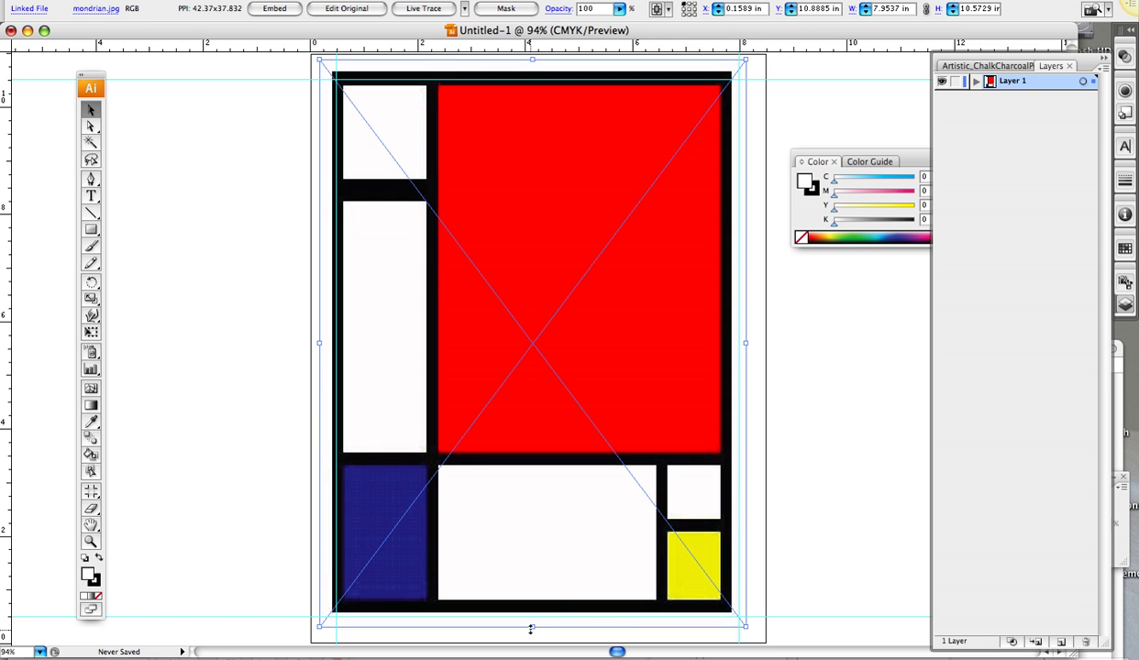
pyautogui.moveTo(531, 630); pyautogui.dragTo(532, 637)
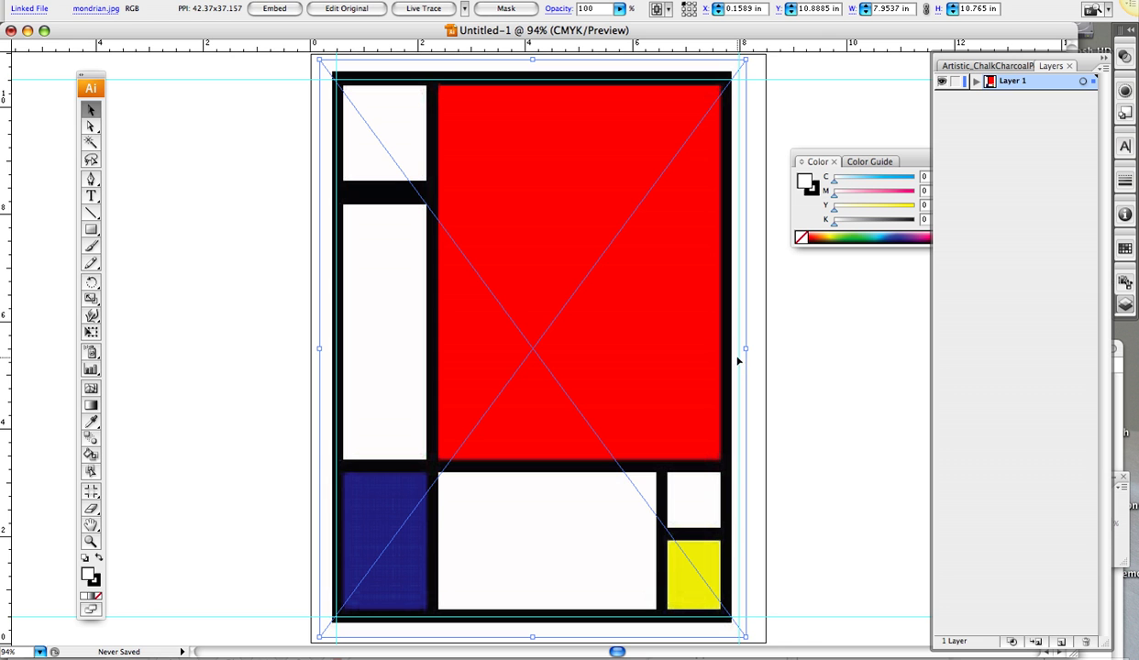
pyautogui.moveTo(744, 350); pyautogui.dragTo(769, 348)
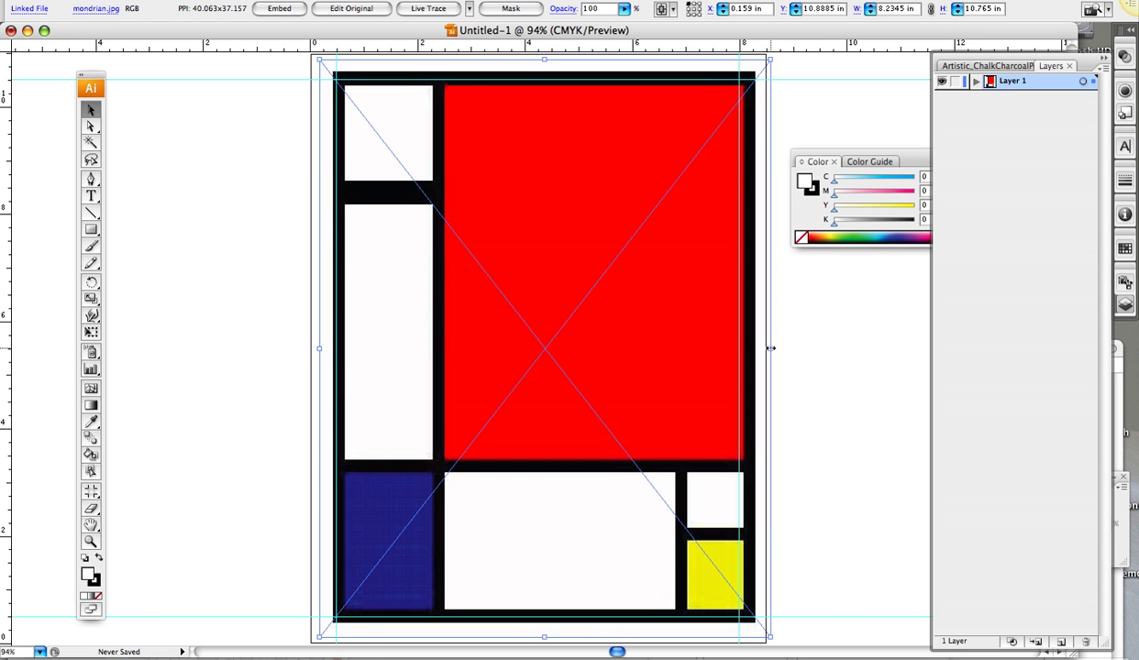
# - Align the image with the page's left edge, stretch it to about 8.49 by 10.91 in to fill the page, and deselect it
pyautogui.moveTo(439, 341); pyautogui.dragTo(427, 333)
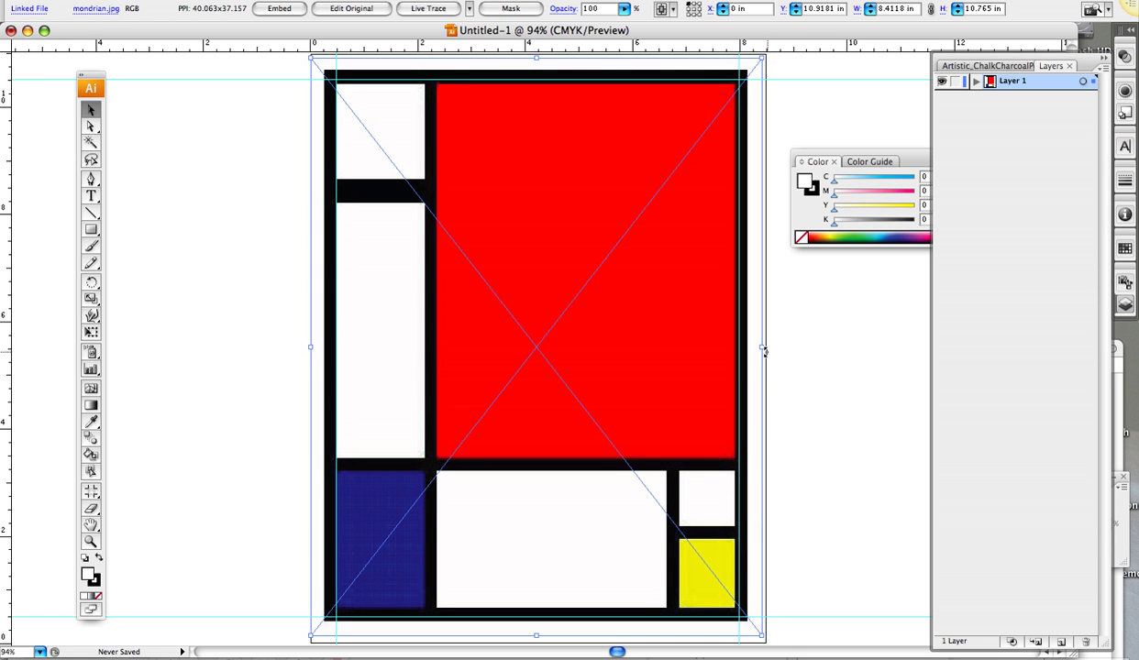
pyautogui.moveTo(762, 348); pyautogui.dragTo(766, 347)
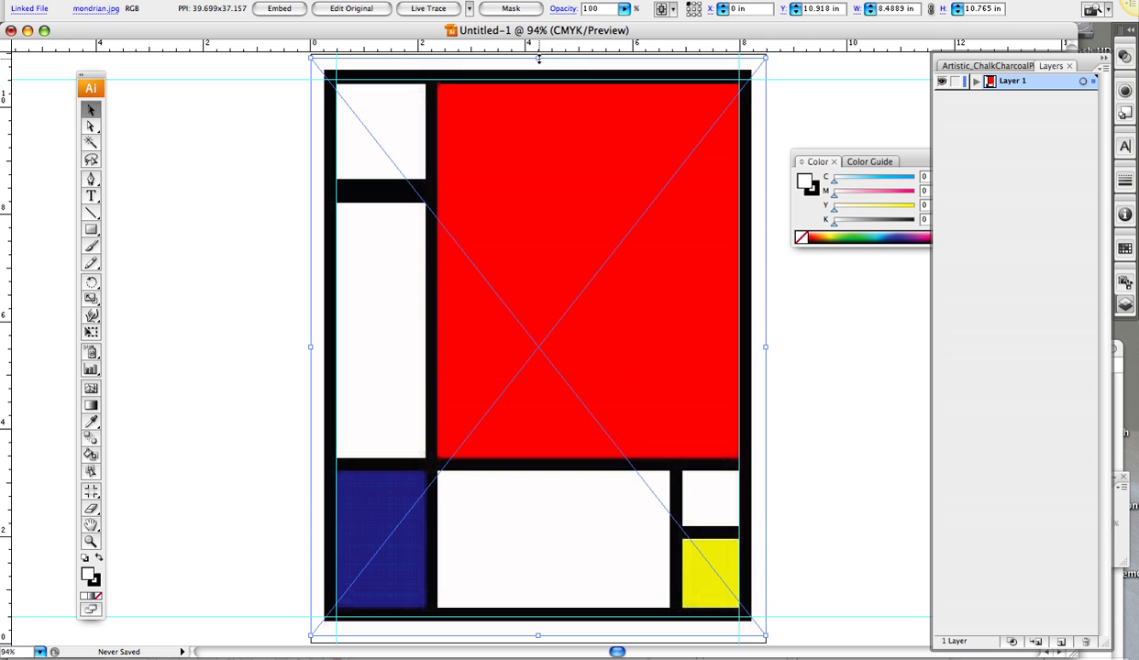
pyautogui.moveTo(538, 58); pyautogui.dragTo(539, 54)
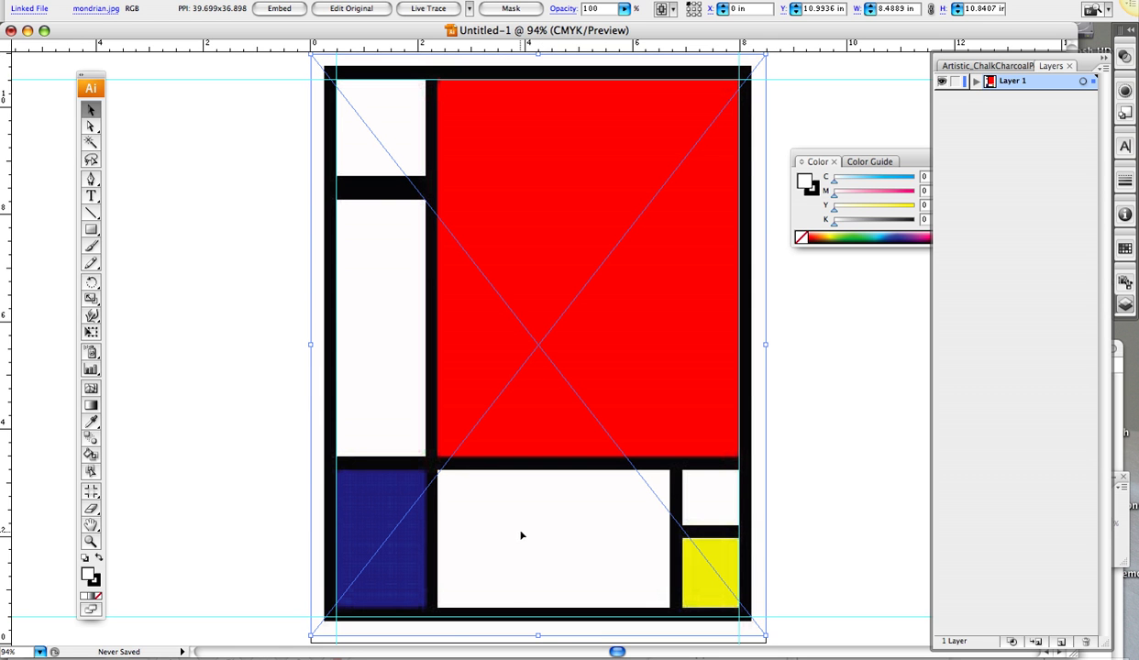
pyautogui.moveTo(538, 635); pyautogui.dragTo(538, 639)
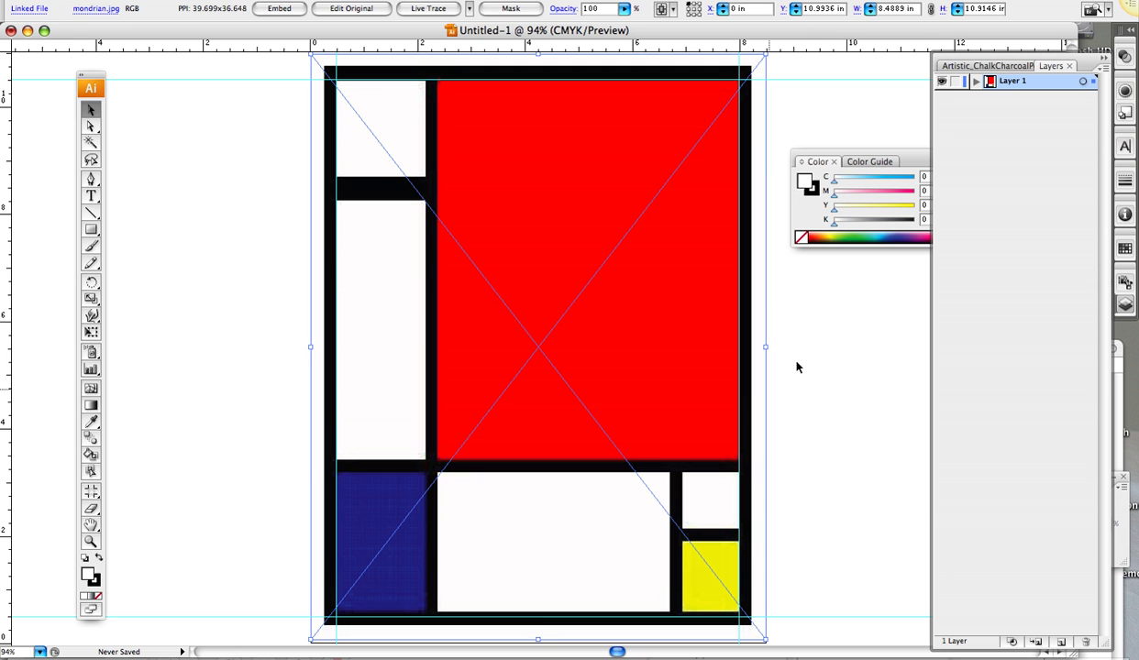
pyautogui.click(818, 313)
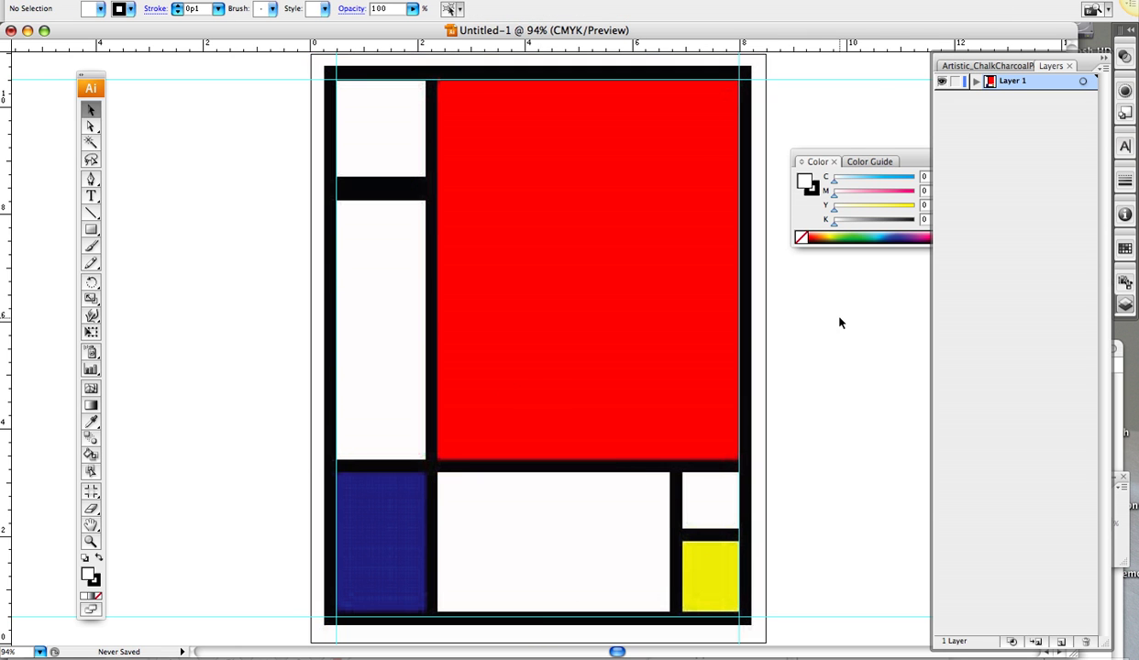
# - Lock Layer 1 and create a new layer named Layer 2 above it with the default options
pyautogui.click(1103, 68)
pyautogui.click(1021, 71)
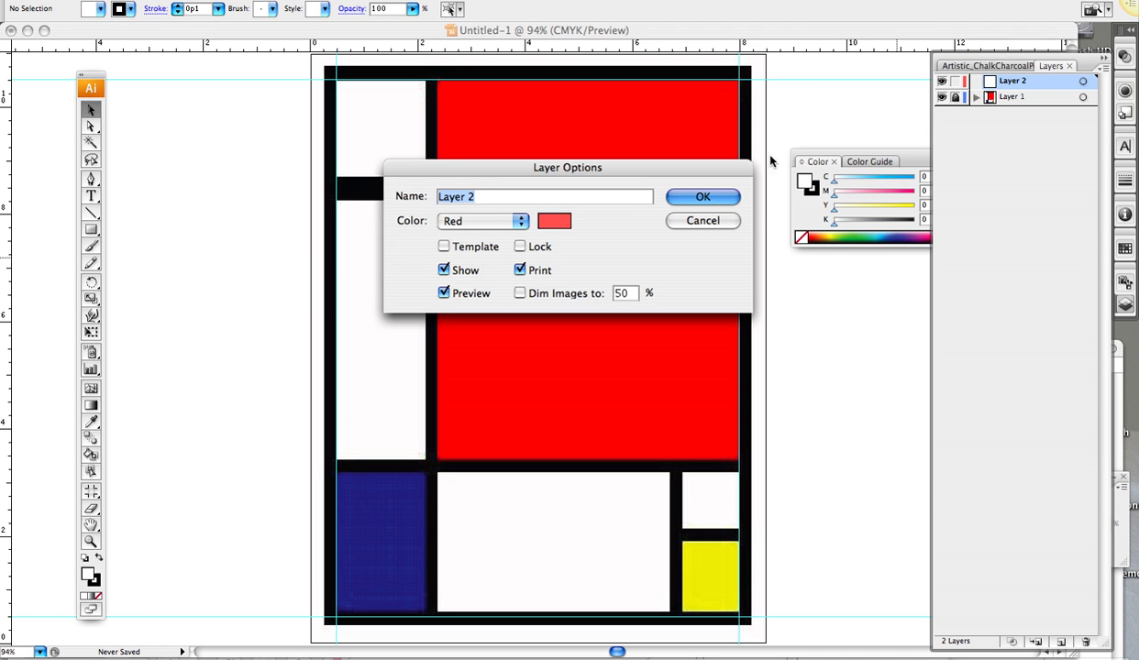
pyautogui.click(689, 195)
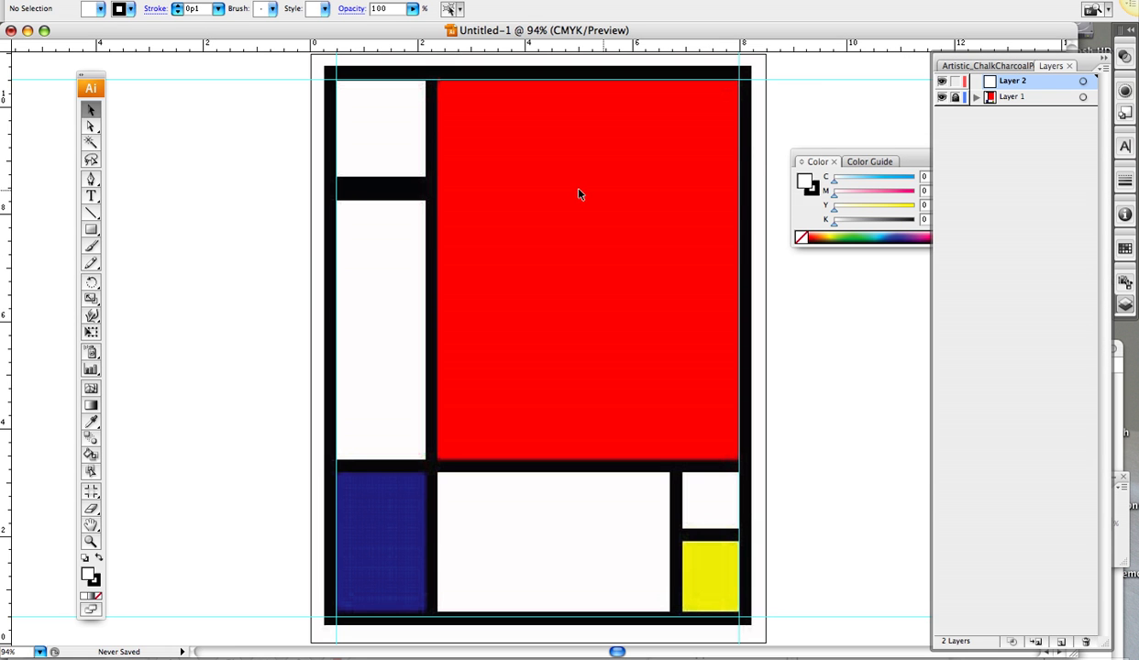
# - Draw an area text frame over the tall white rectangle on Layer 2
pyautogui.click(91, 197)
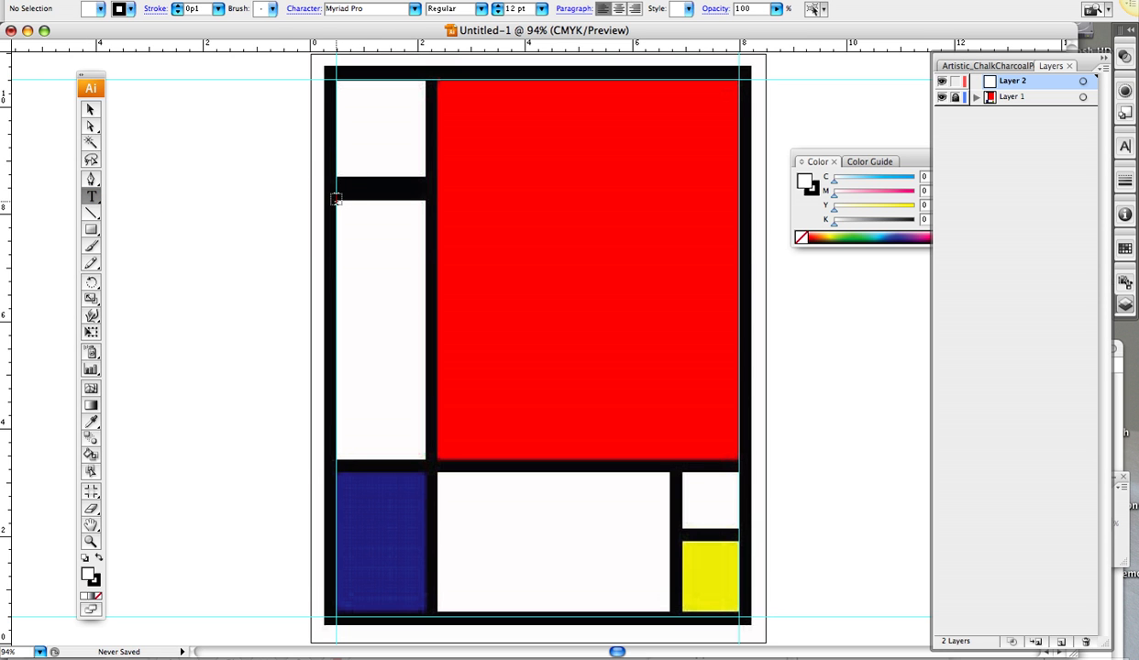
pyautogui.moveTo(337, 201); pyautogui.dragTo(430, 462)
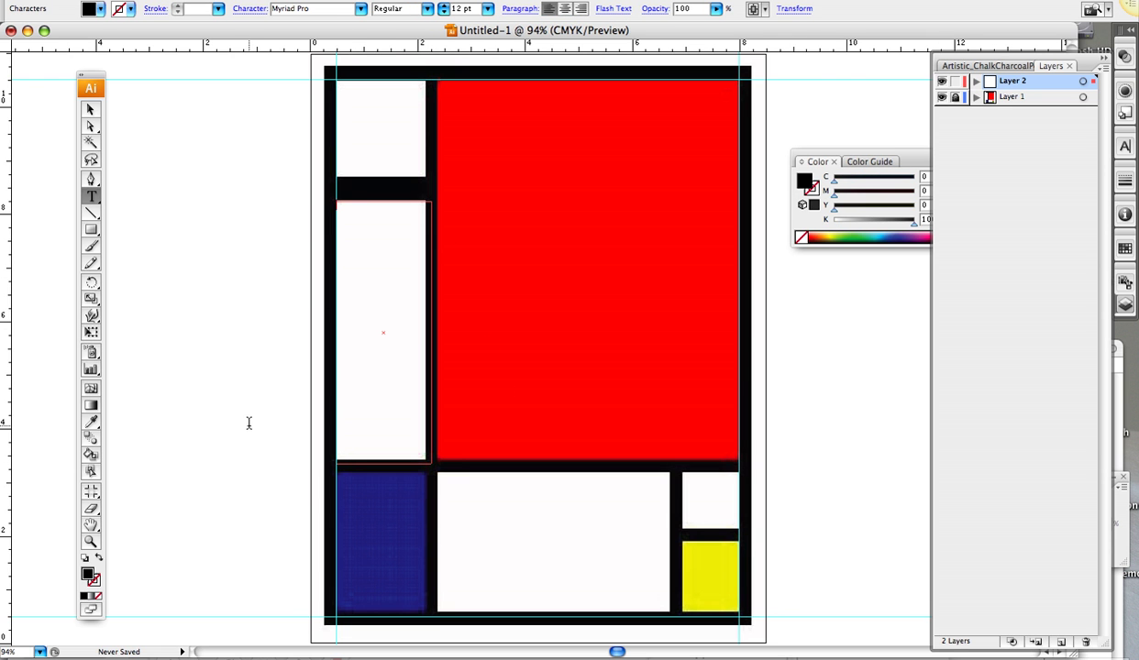
# - Switch to Firefox, search the web for "mondrian art" and open the Piet Mondrian Online result
pyautogui.click(151, 653)
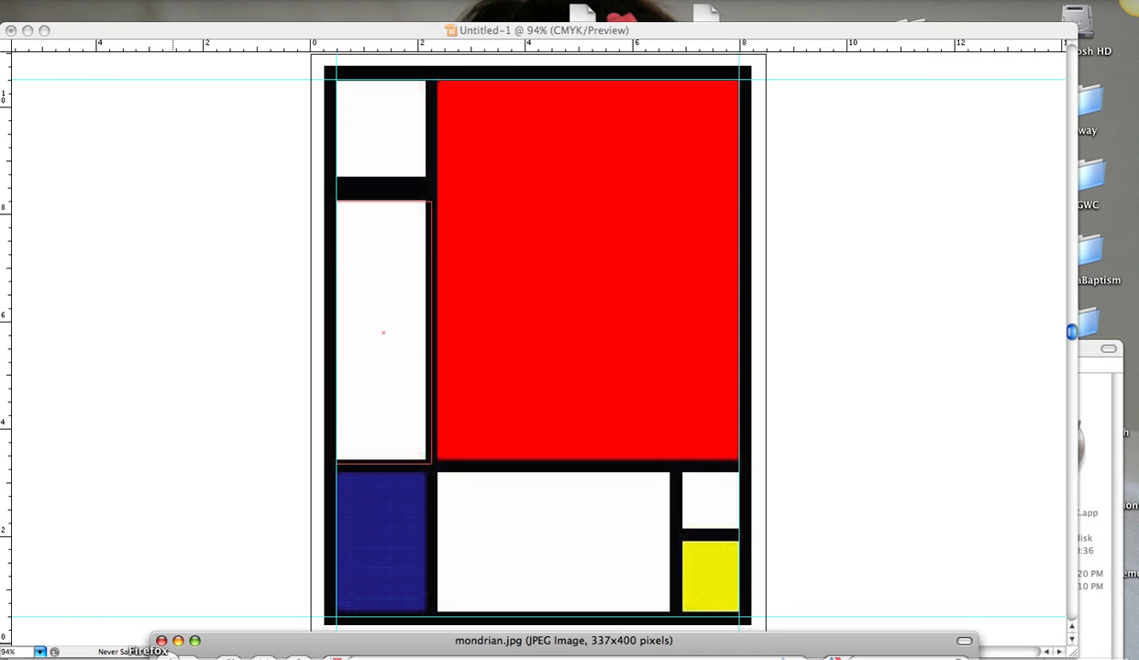
pyautogui.moveTo(230, 640); pyautogui.dragTo(230, 78)
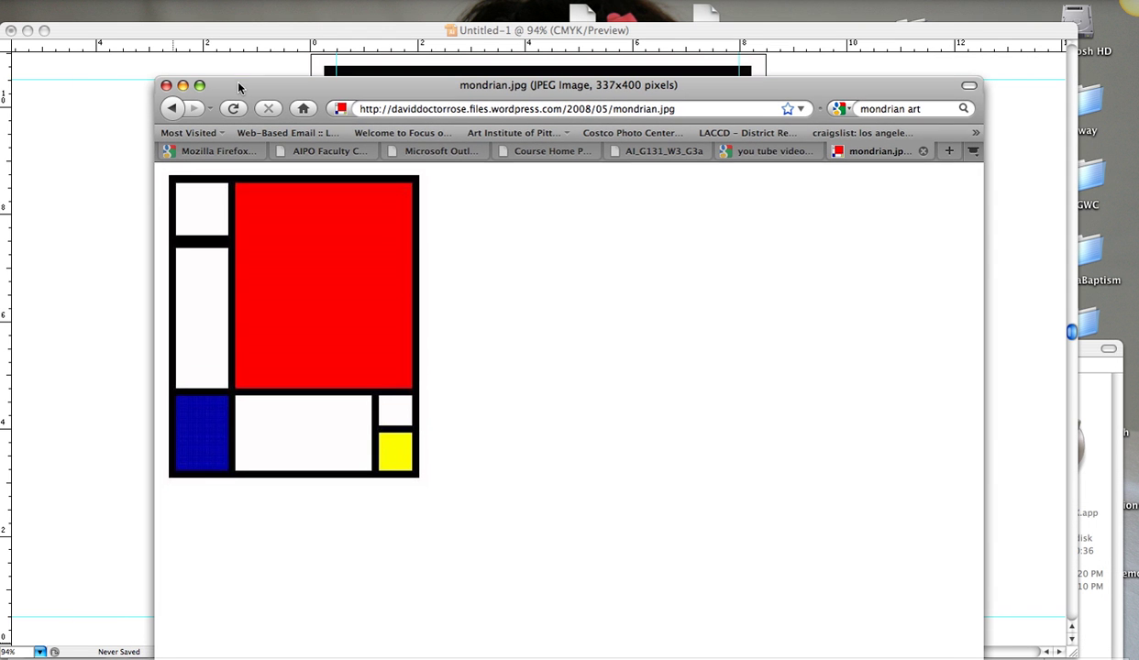
pyautogui.click(926, 111)
pyautogui.click(936, 110)
pyautogui.press('Return')
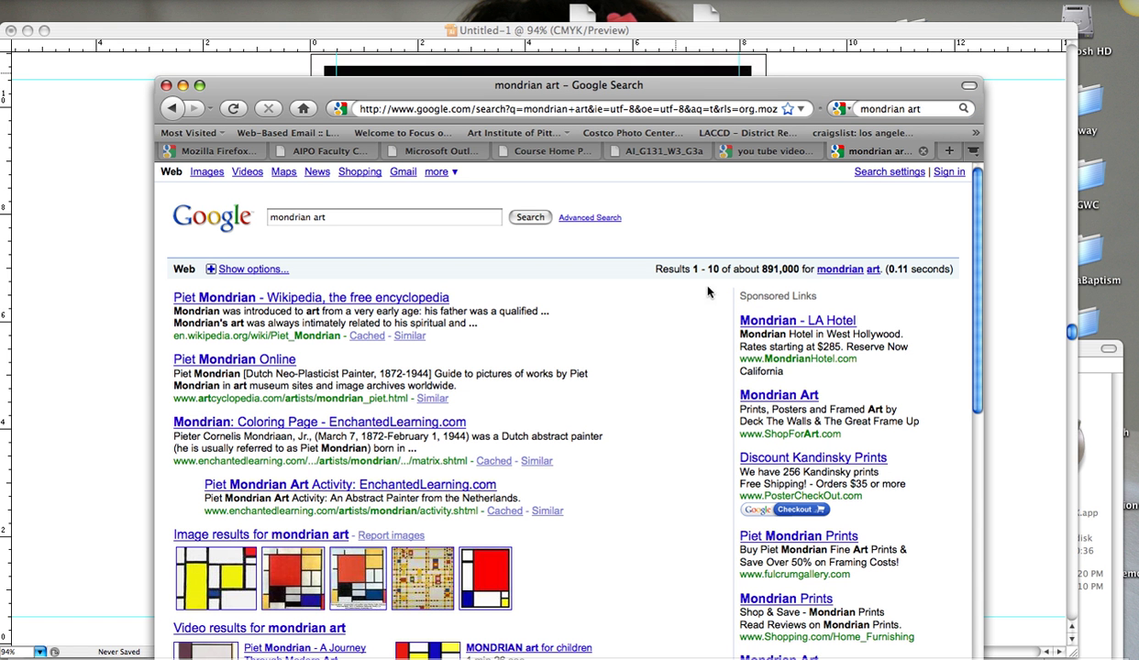
pyautogui.click(251, 364)
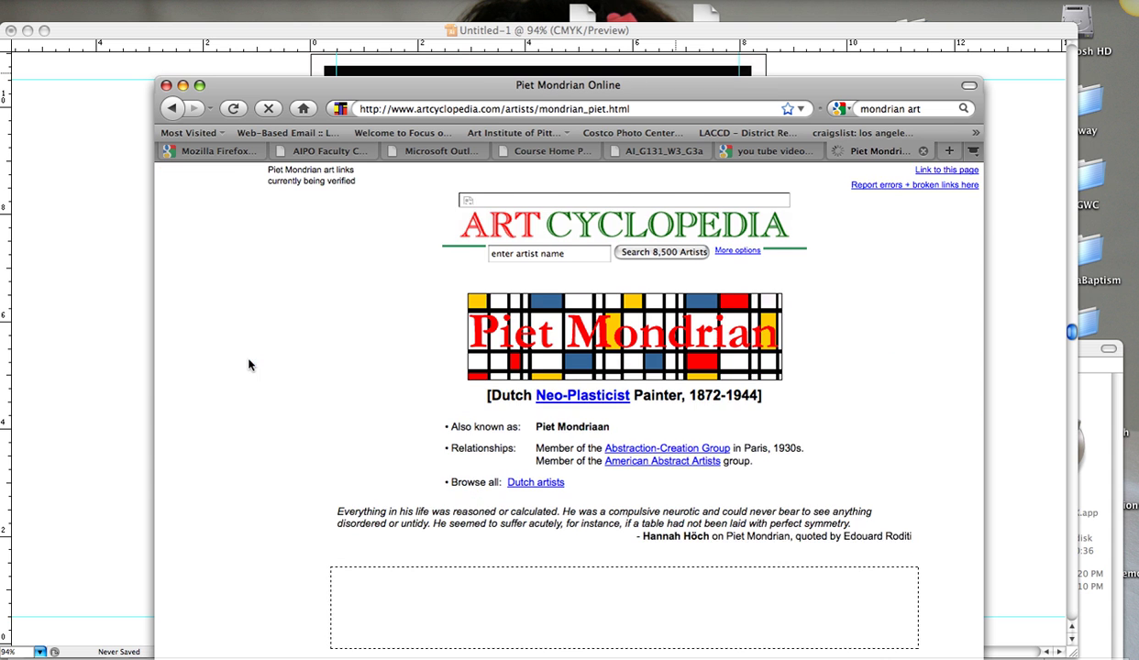
# - Open the artist page's Neo-Plasticist link and copy the two introductory paragraphs about Neo-Plasticism
pyautogui.scroll(-7, 367, 370)
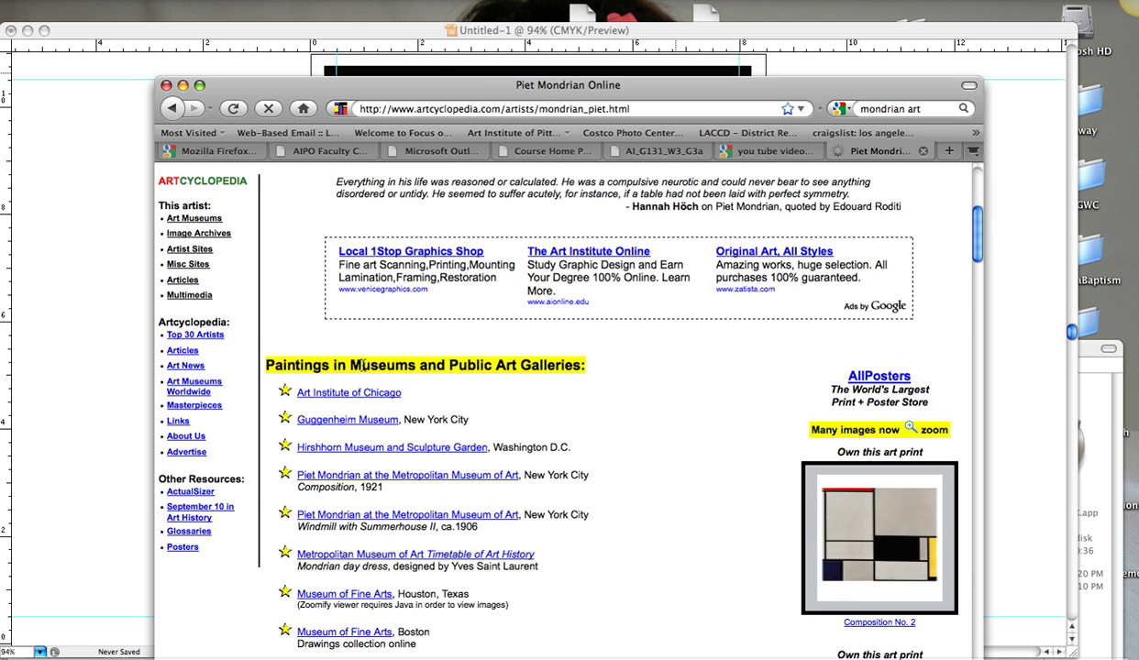
pyautogui.scroll(4, 363, 369)
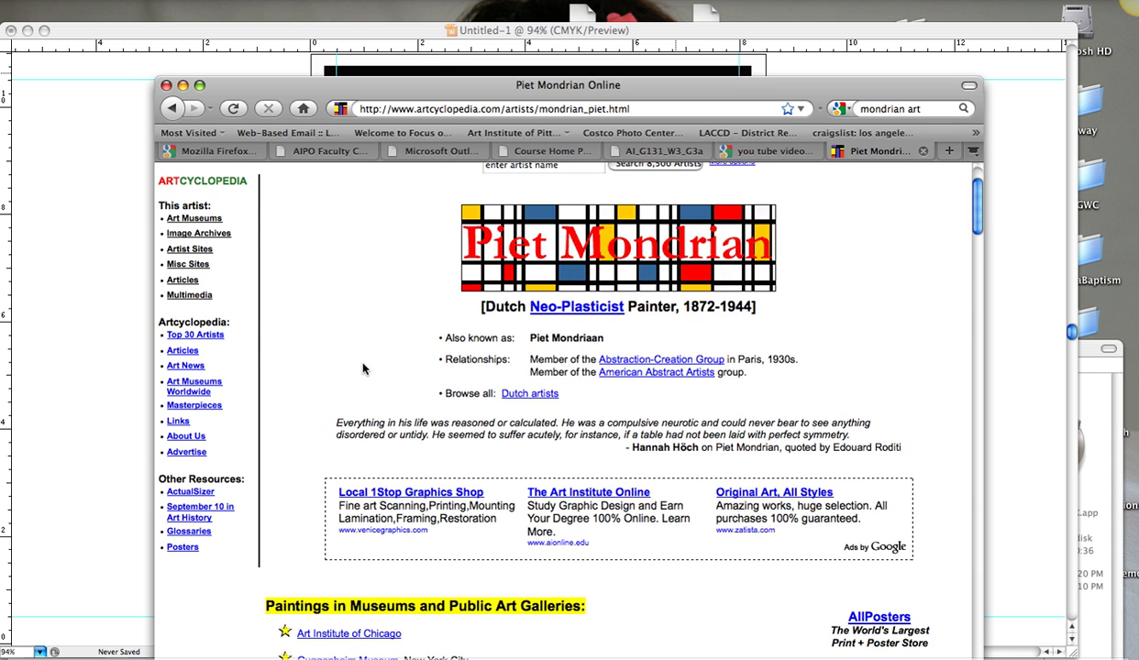
pyautogui.click(563, 308)
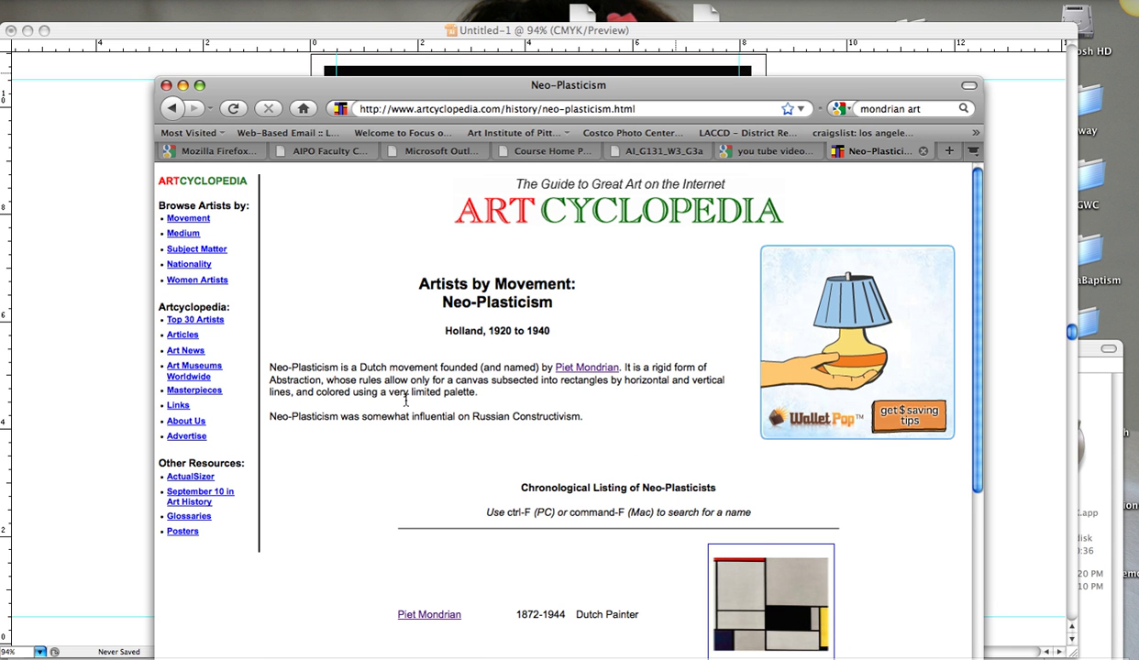
pyautogui.moveTo(506, 404); pyautogui.dragTo(269, 369)
pyautogui.press('super+c')
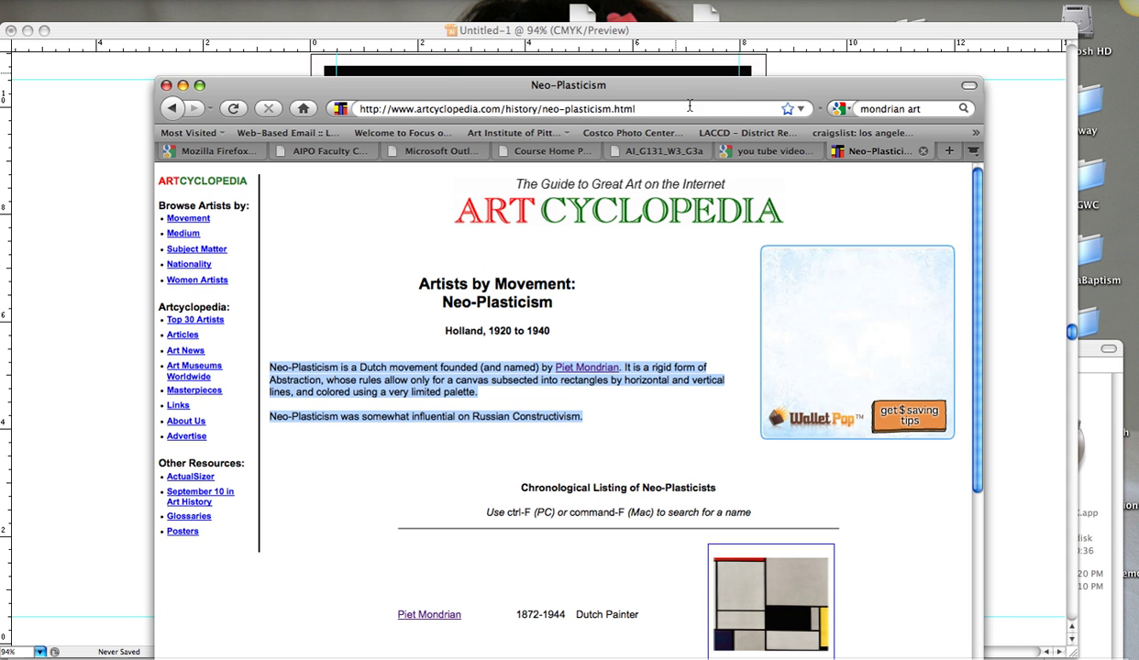
# - Switch back to Illustrator and paste the copied paragraphs into the text frame over the tall white rectangle
pyautogui.moveTo(662, 82); pyautogui.dragTo(652, 507)
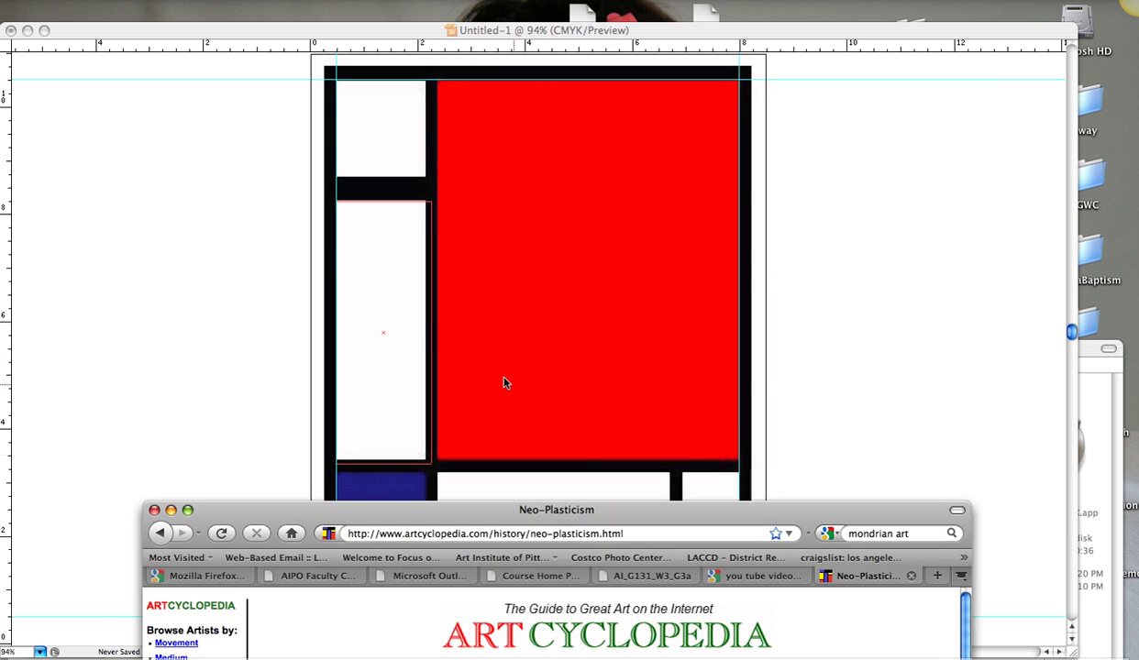
pyautogui.click(386, 217)
pyautogui.click(386, 218)
pyautogui.press('super+v')
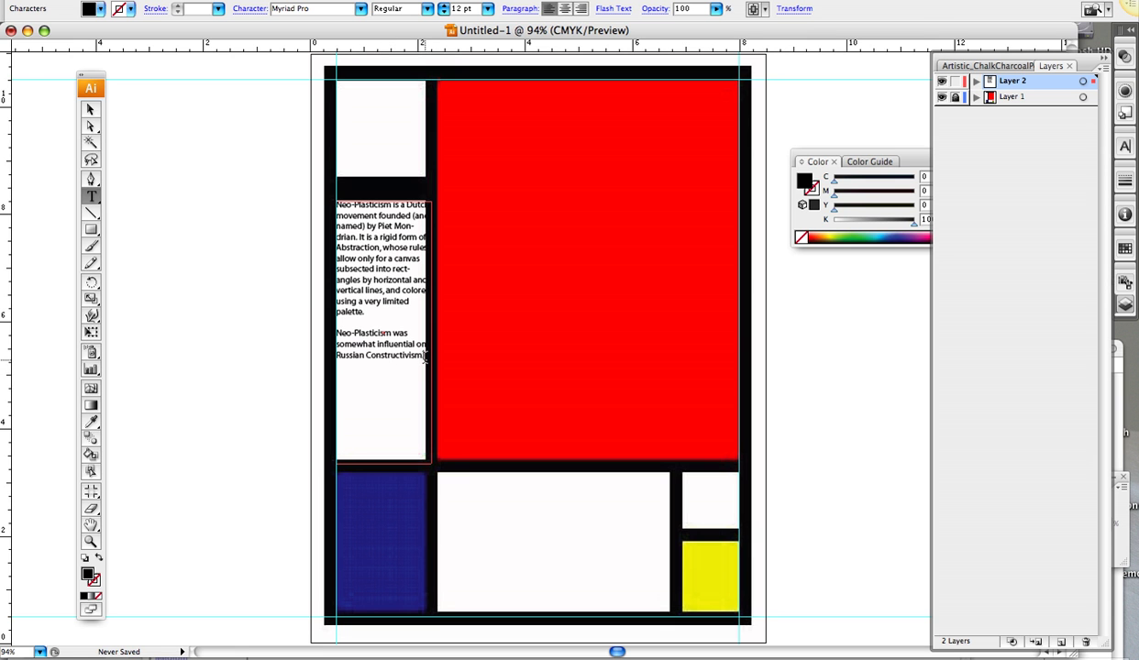
# - Delete the closing Russian Constructivism paragraph from the tall frame and paste the copied text again below the first paragraph
pyautogui.moveTo(424, 357); pyautogui.dragTo(331, 327)
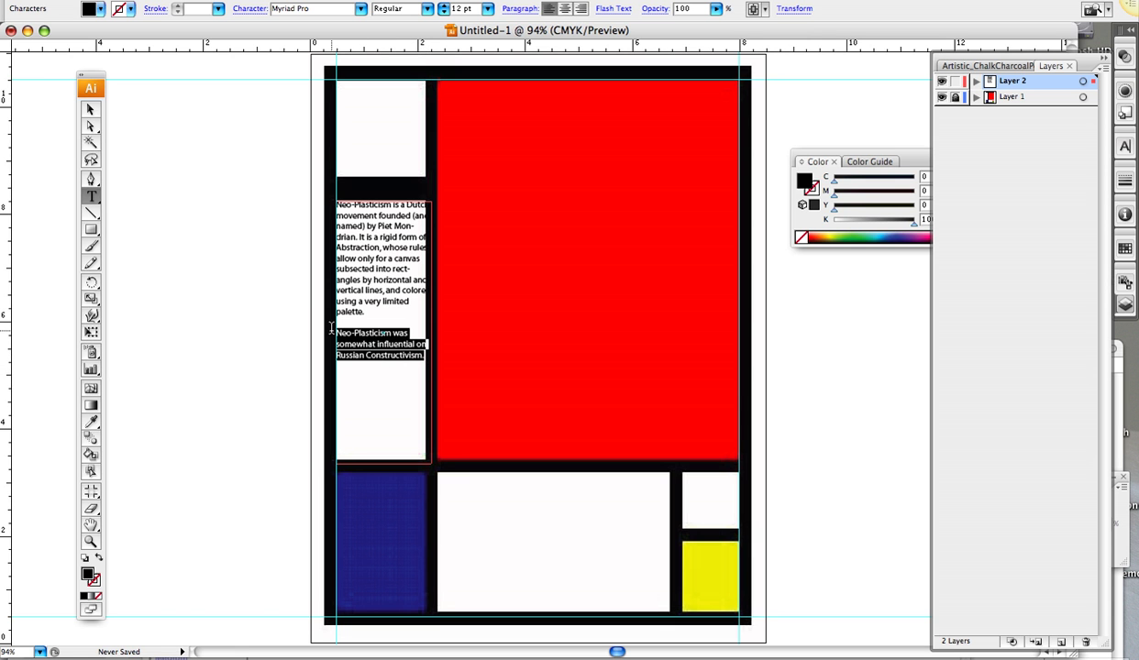
pyautogui.press('BackSpace')
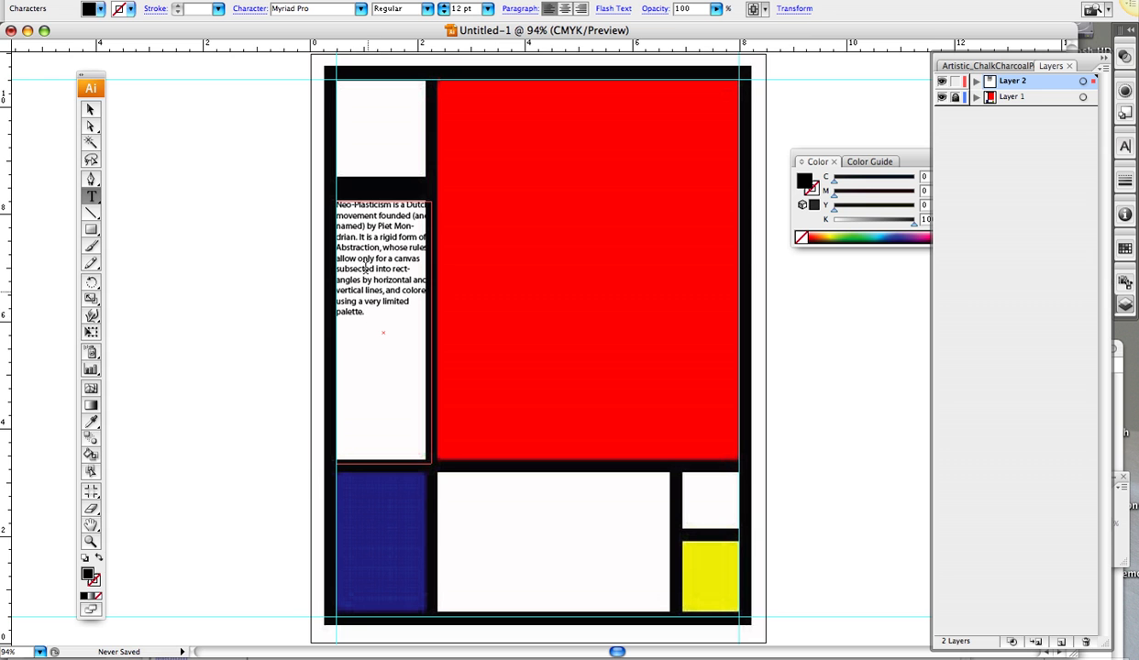
pyautogui.click(371, 317)
pyautogui.write('Neo-Plasticism is a Dutch movement founded (and named) by Piet Mondrian. It is a rigid form of Abstraction, whose rules allow only for a canvas subsected into rectangles by horizontal and vertical lines, and colored using a very limited palette.  Neo-Plasticism was')
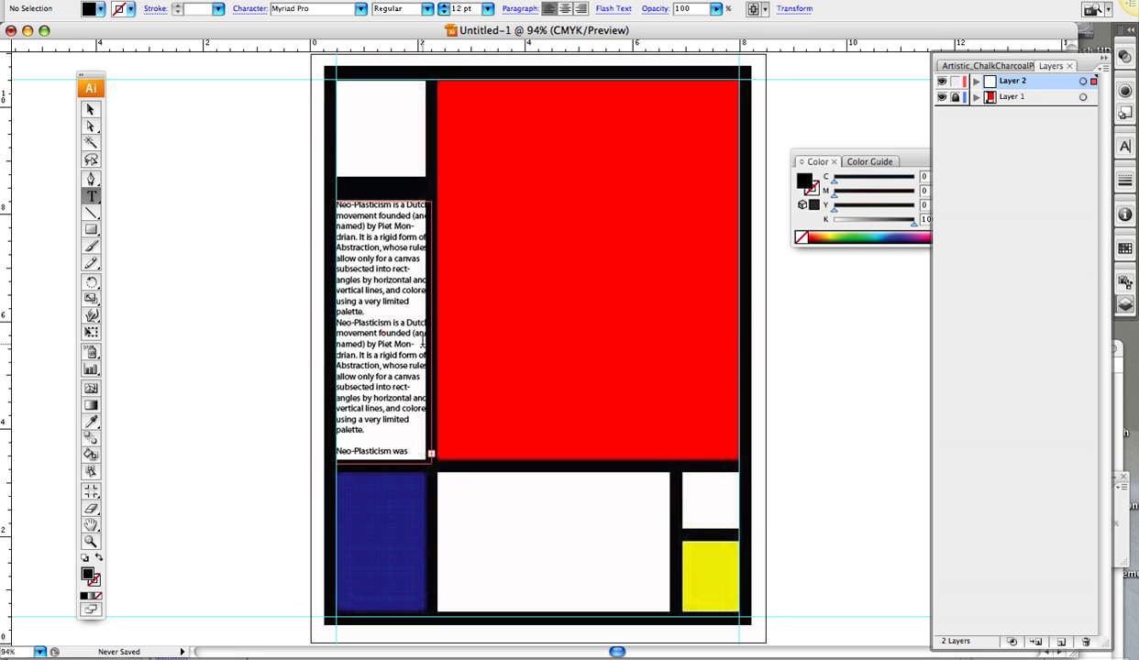
# - Delete the second copy's closing Russian Constructivism paragraph and paste the text once more to fill the tall frame
pyautogui.doubleClick(404, 452)
pyautogui.moveTo(385, 455); pyautogui.dragTo(321, 449)
pyautogui.write('somewhat influential on')
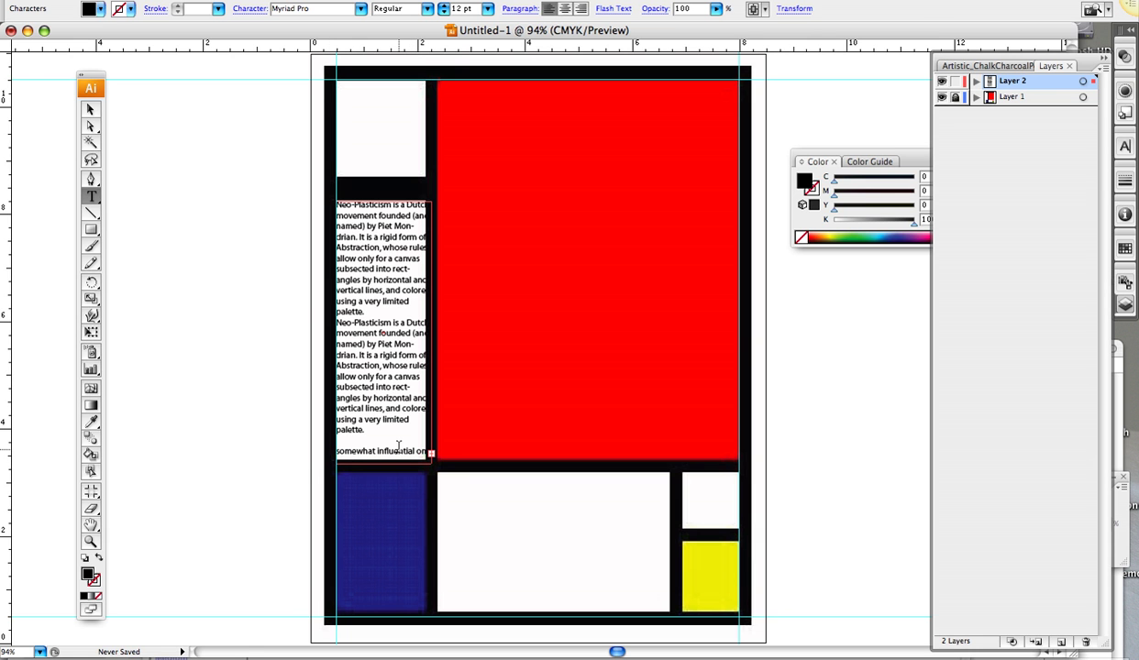
pyautogui.press('super+z')
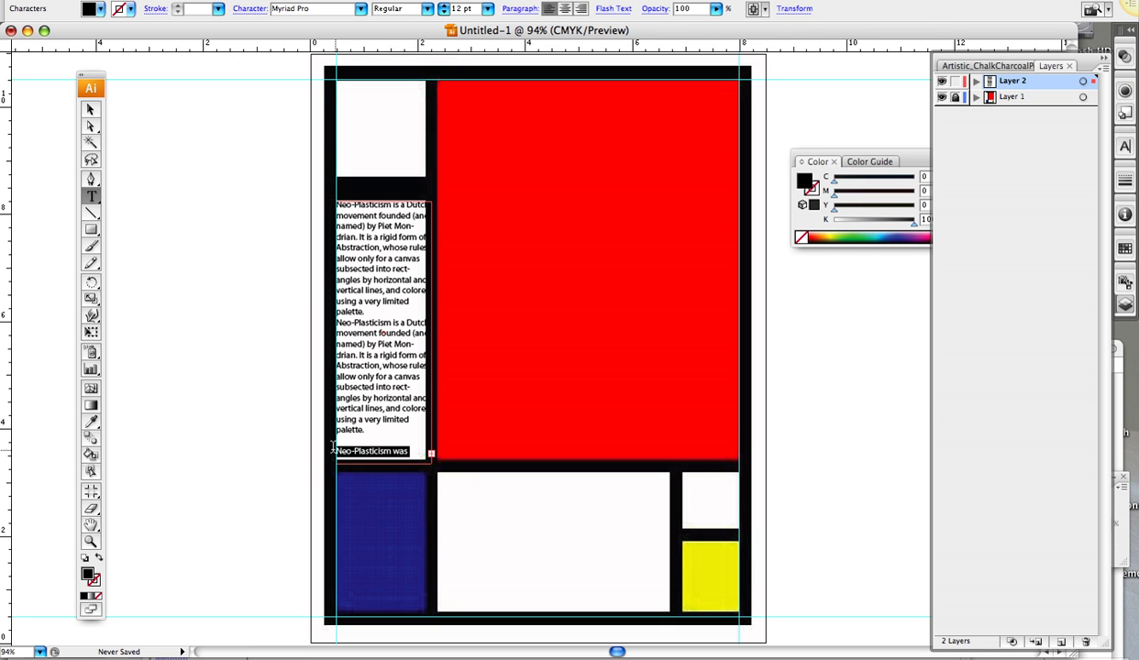
pyautogui.press('BackSpace')
pyautogui.press('BackSpace')
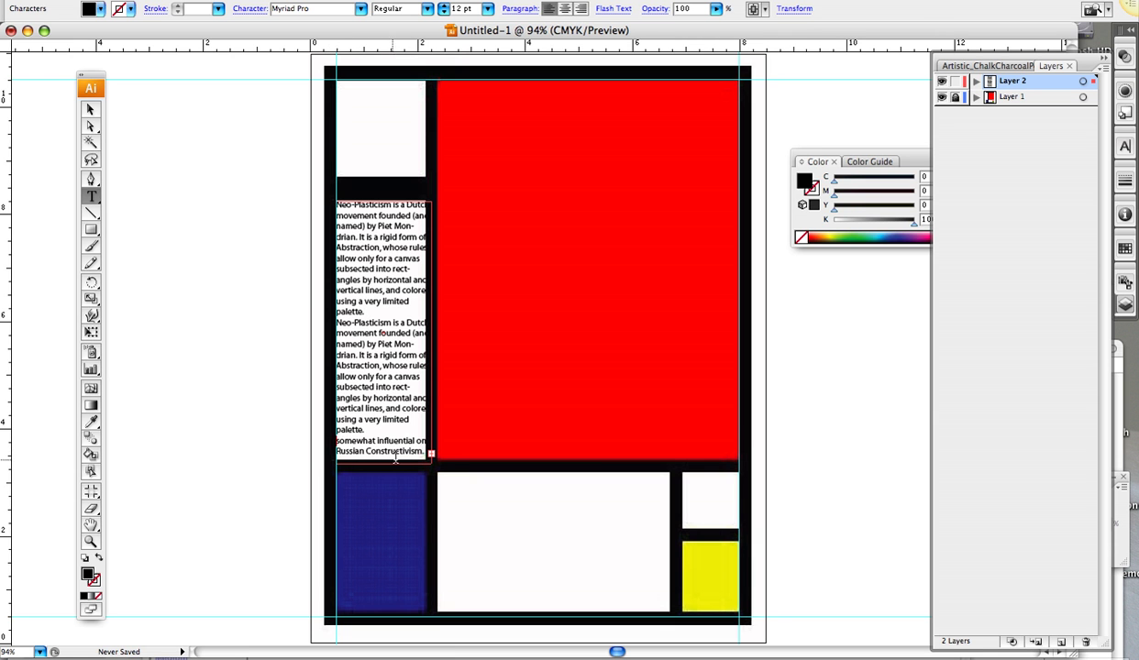
pyautogui.moveTo(336, 440); pyautogui.dragTo(428, 452)
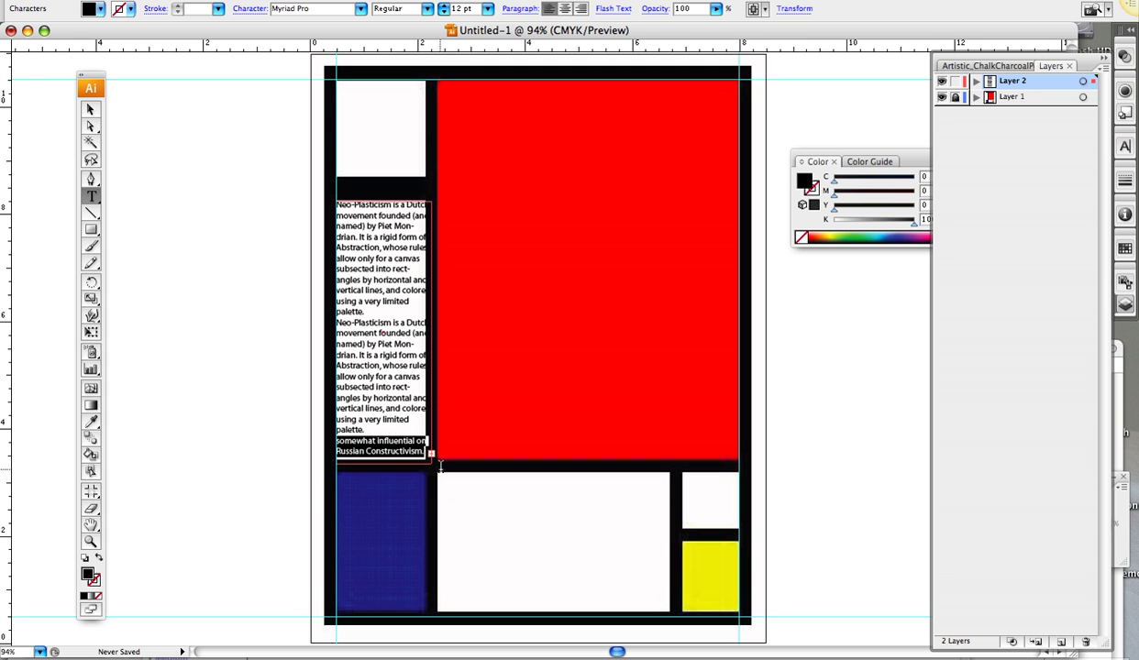
pyautogui.press('BackSpace')
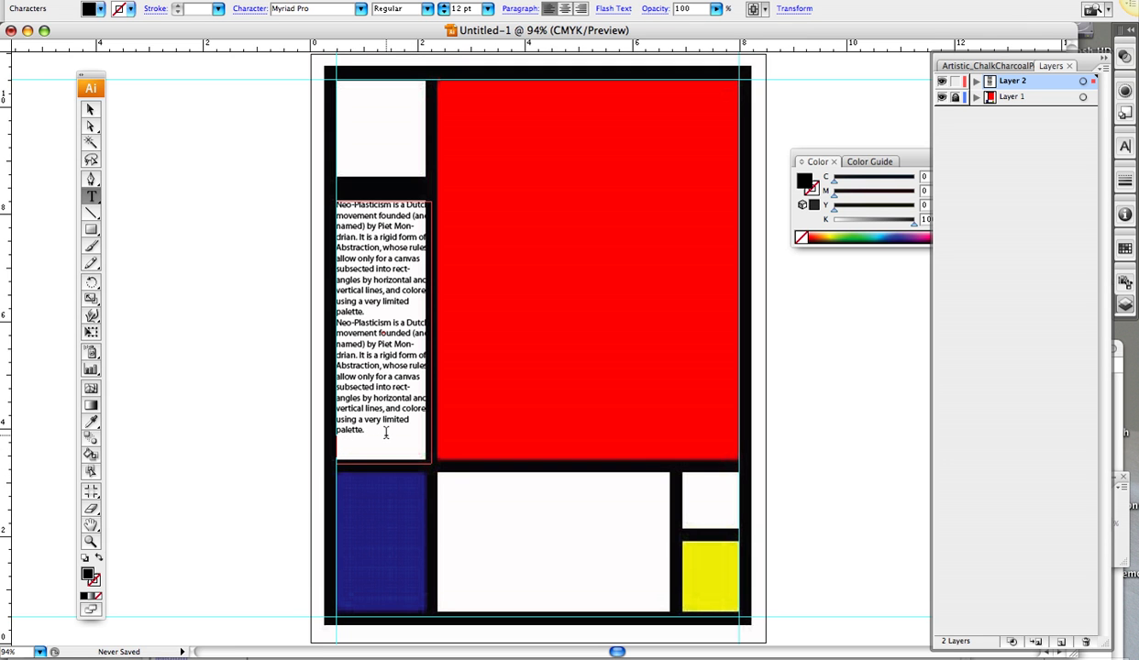
pyautogui.press('super+v')
pyautogui.press('super+v')
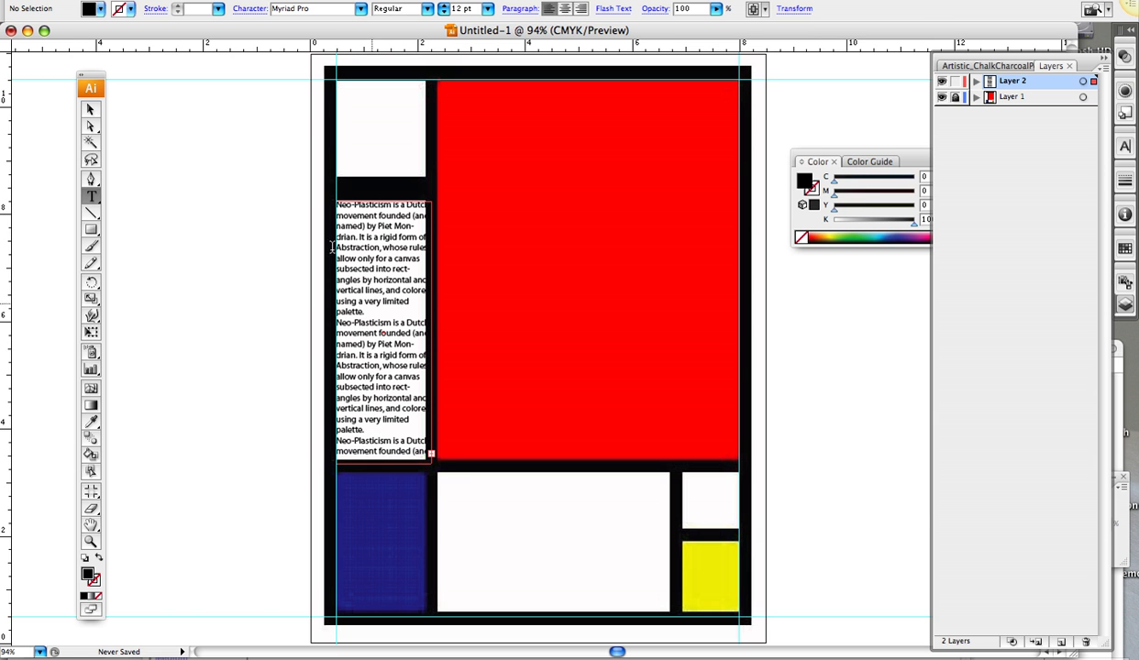
# - Draw an area text frame over the red rectangle, paste the copied text and delete its Russian Constructivism paragraph
pyautogui.click(90, 192)
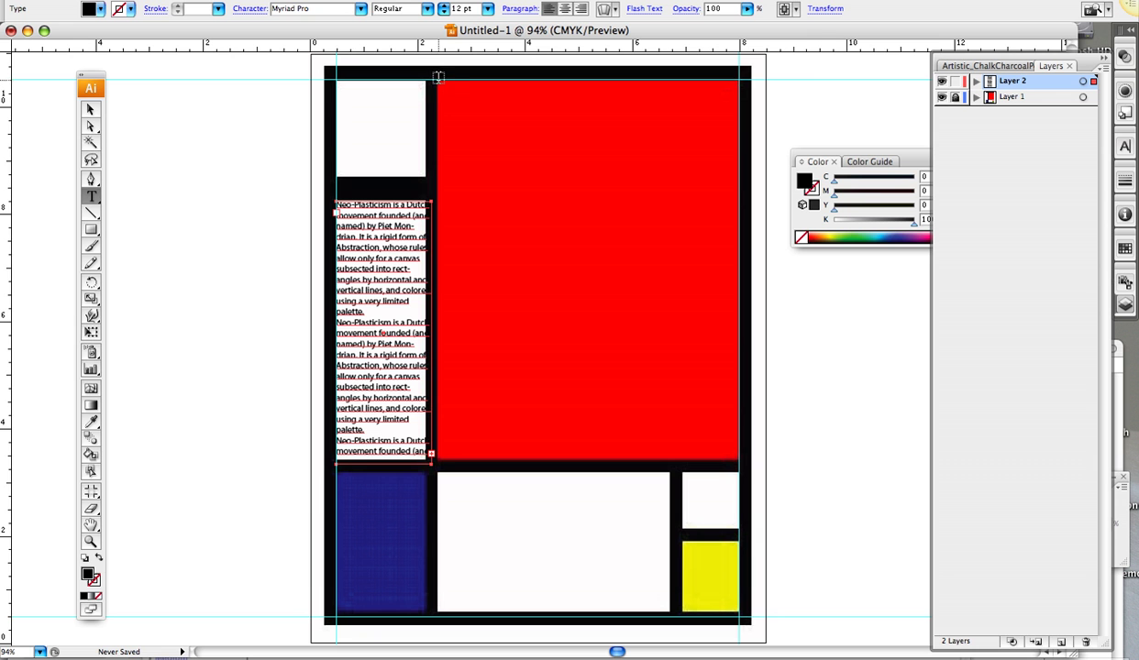
pyautogui.moveTo(437, 79); pyautogui.dragTo(748, 466)
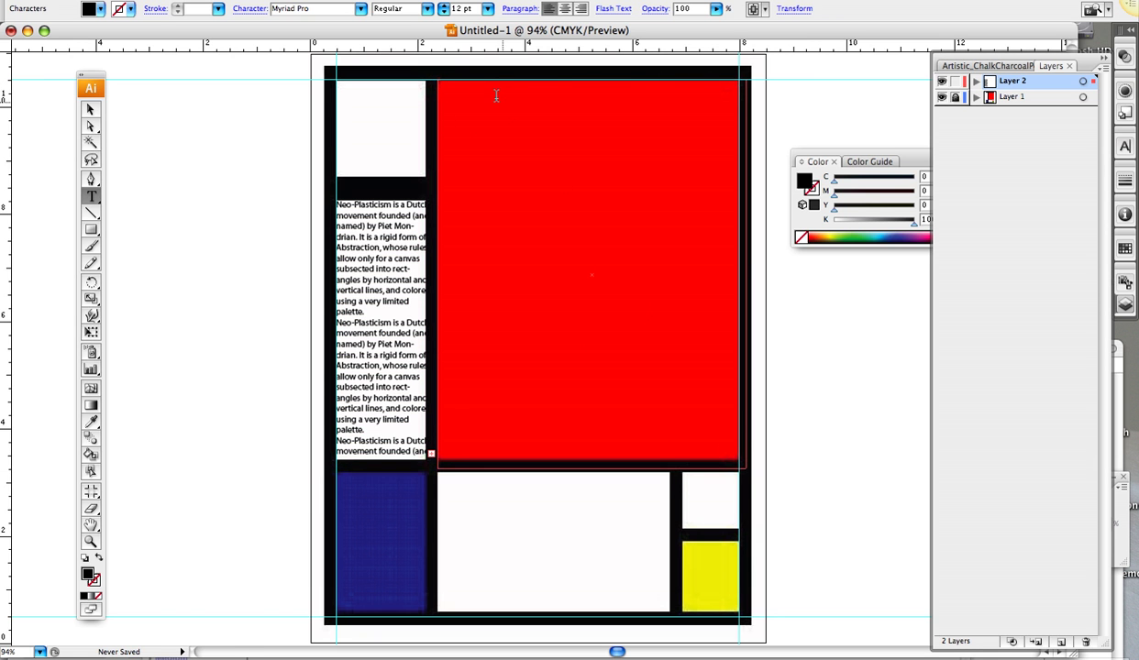
pyautogui.press('super+v')
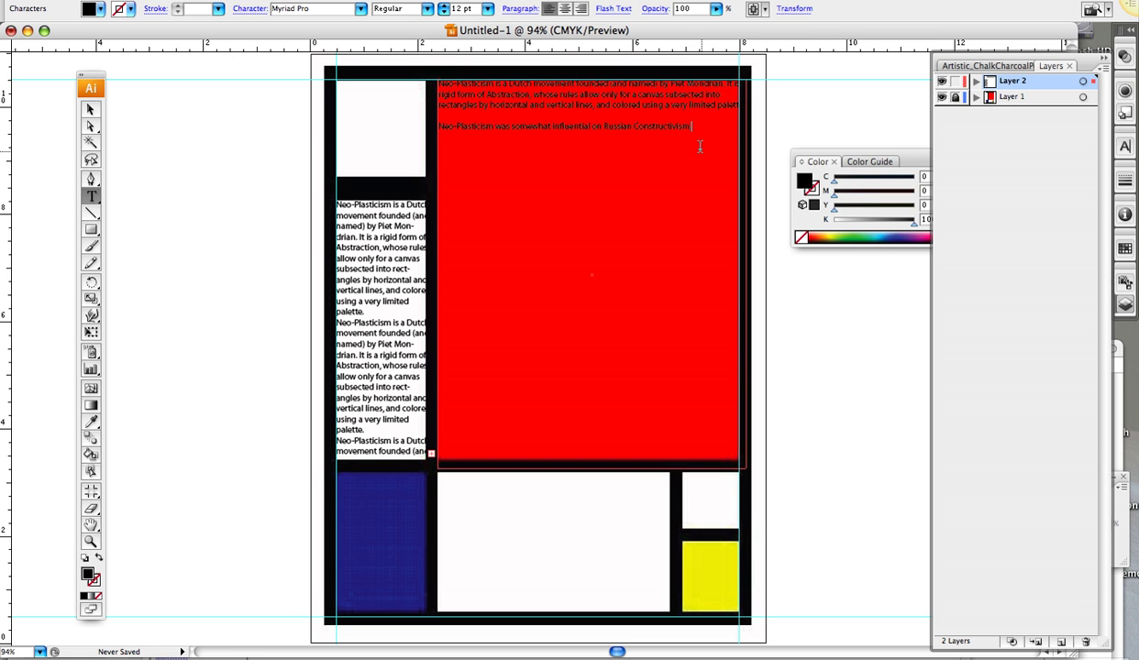
pyautogui.moveTo(697, 126); pyautogui.dragTo(431, 125)
pyautogui.press('BackSpace')
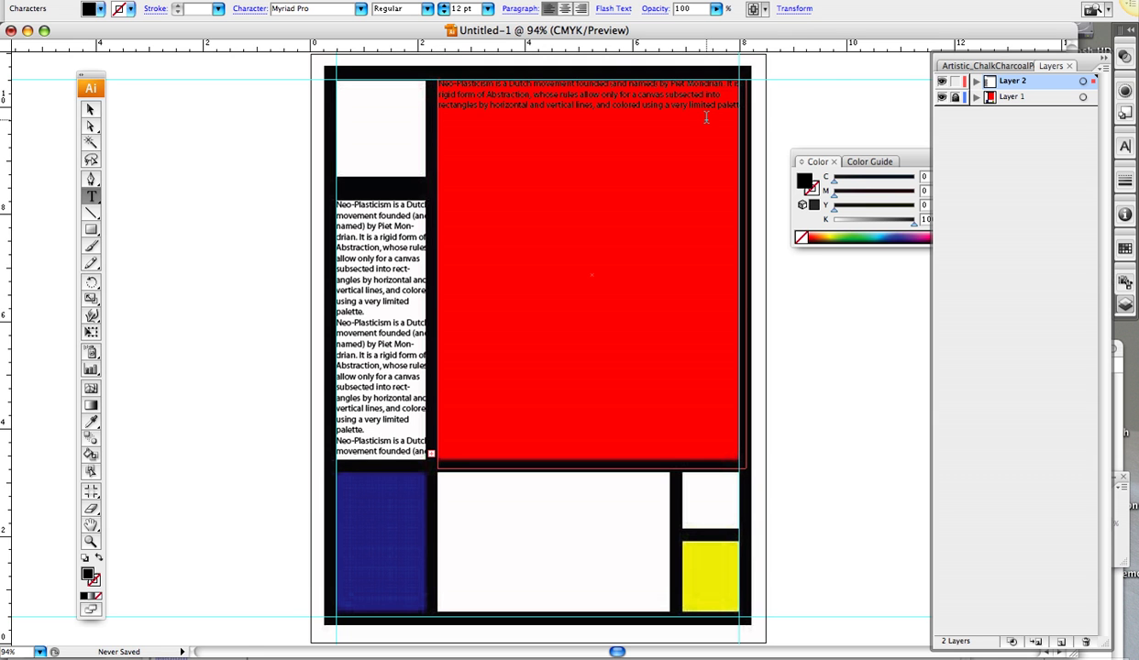
# - Paste a second copy of the text into the red rectangle's frame and remove its closing Russian Constructivism paragraph
pyautogui.hotkey('ctrl', 'z')
pyautogui.hotkey('ctrl', 'z')
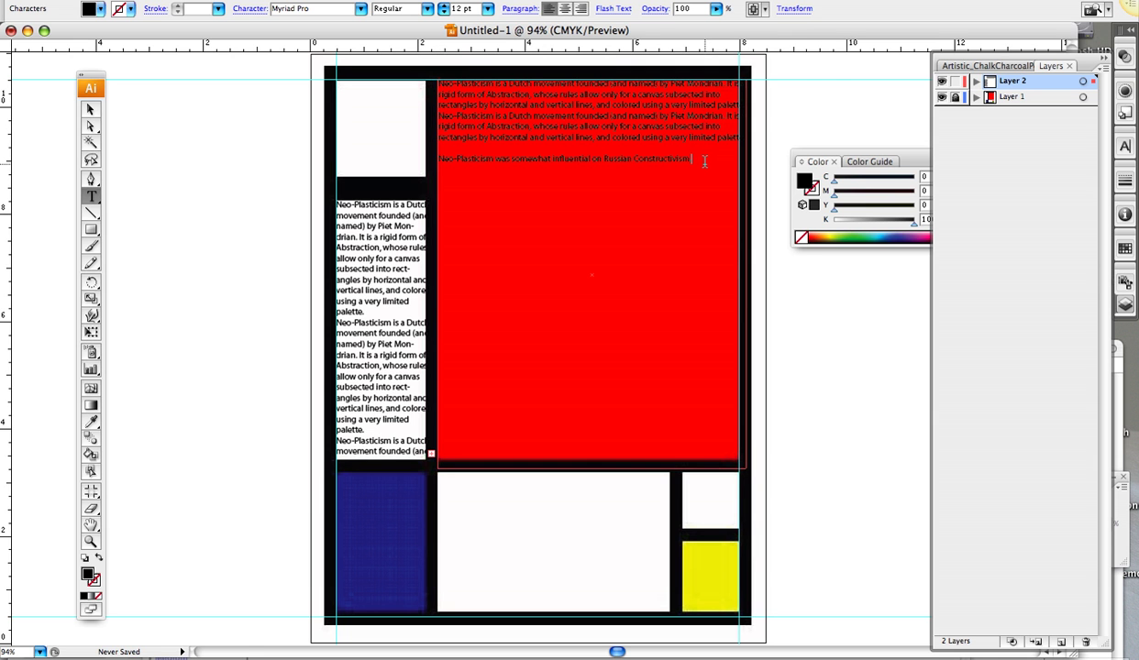
pyautogui.moveTo(690, 158); pyautogui.dragTo(426, 156)
pyautogui.press('BackSpace')
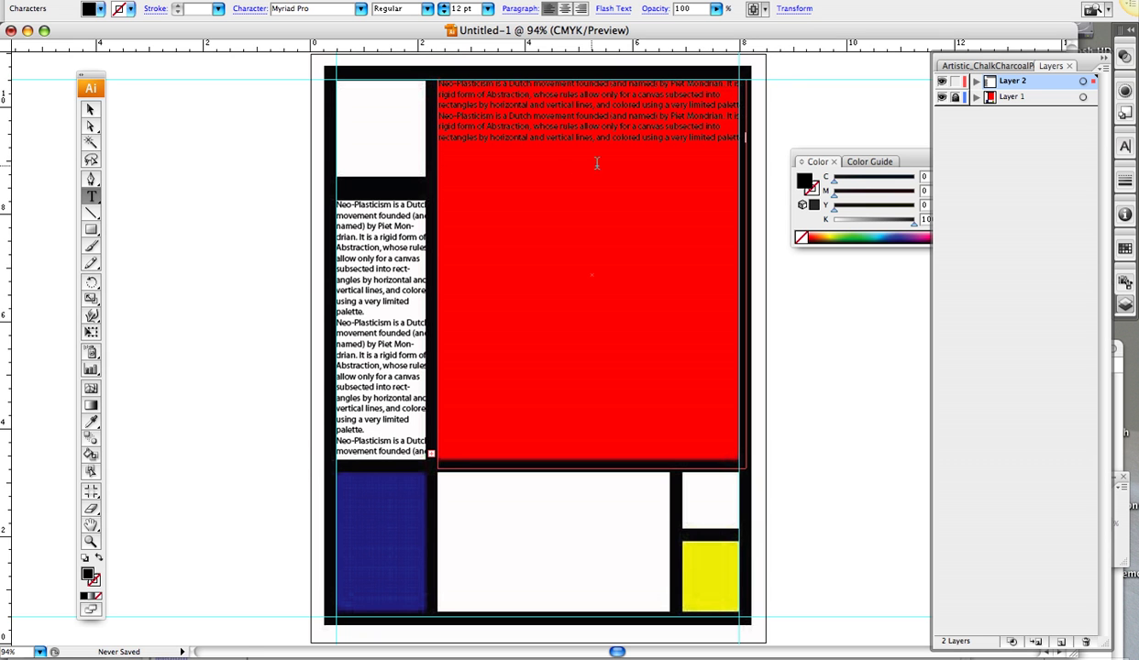
# - Copy all the text in the red rectangle's frame and paste it repeatedly at the end until the frame is full
pyautogui.hotkey('ctrl', 'a')
pyautogui.press('super+c')
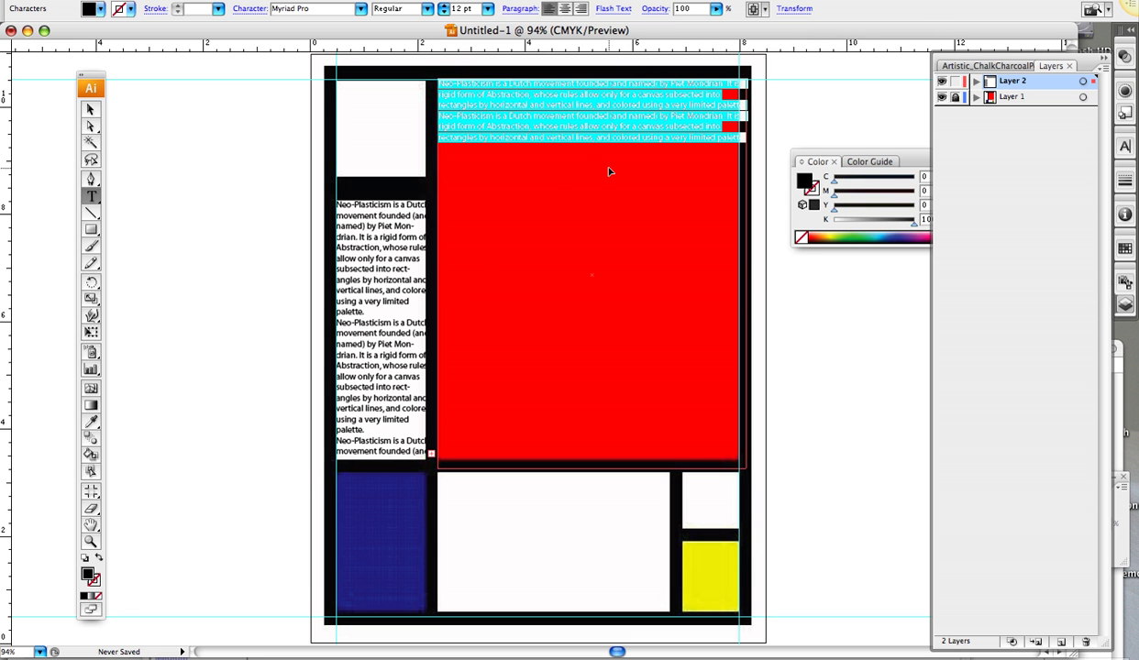
pyautogui.click(715, 137)
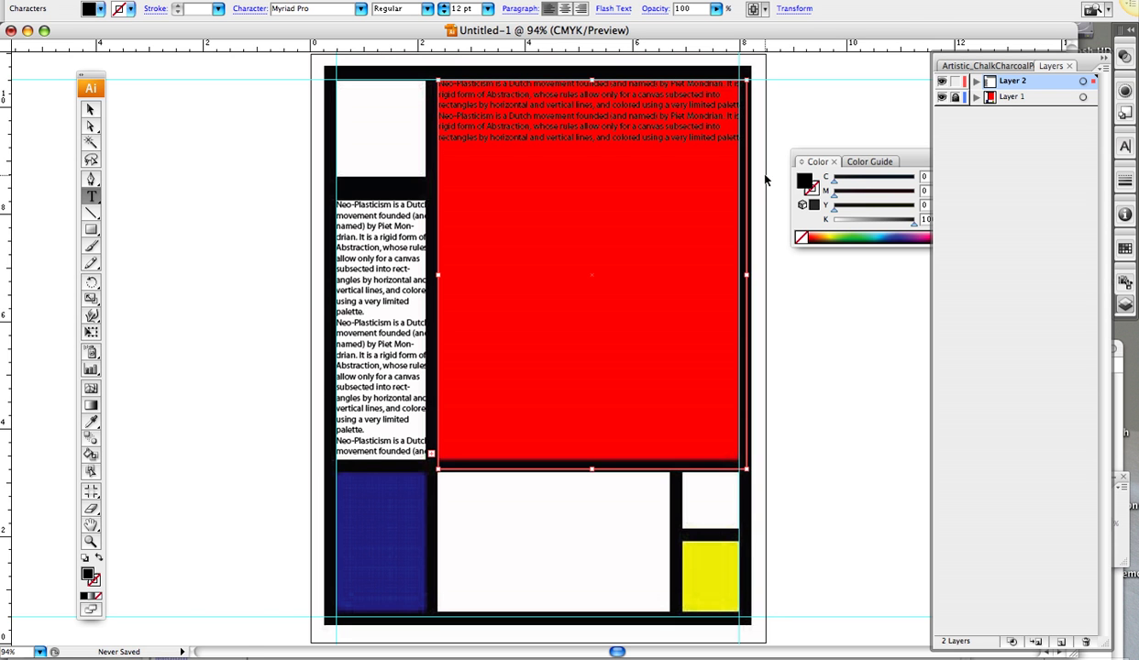
pyautogui.press('super+v')
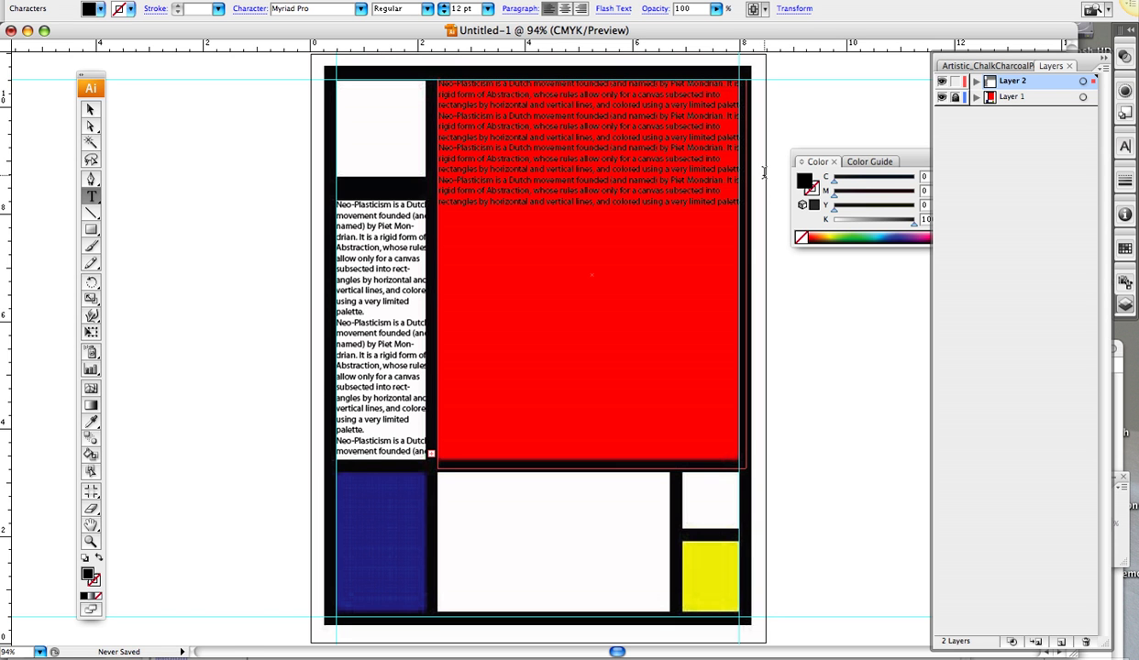
pyautogui.press('super+v')
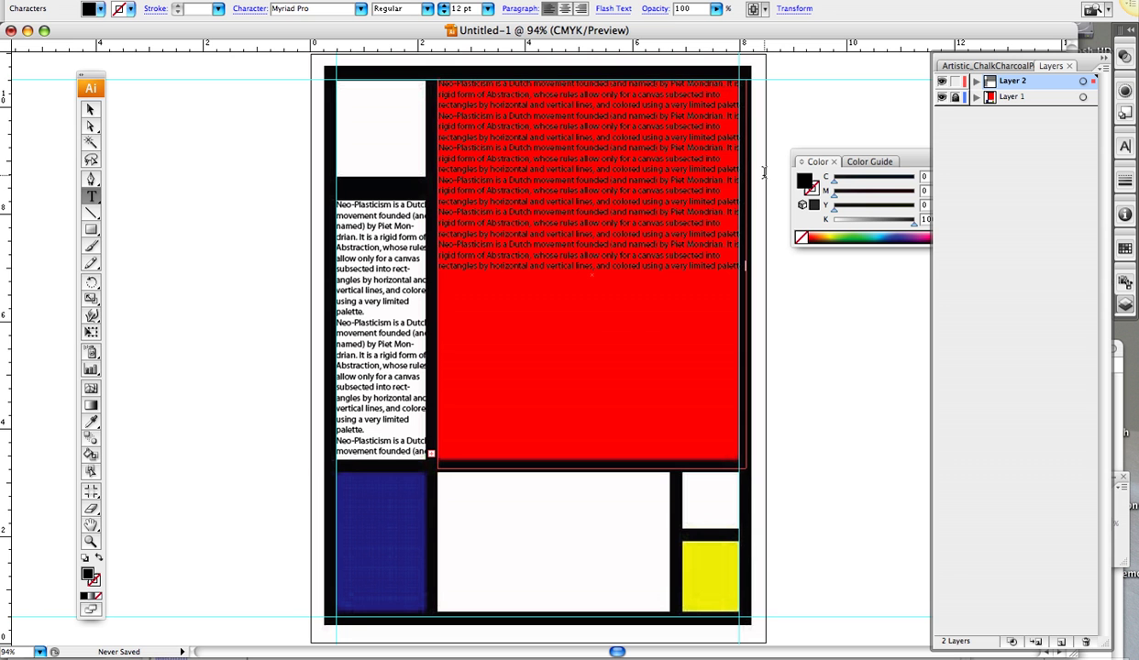
pyautogui.press('super+v')
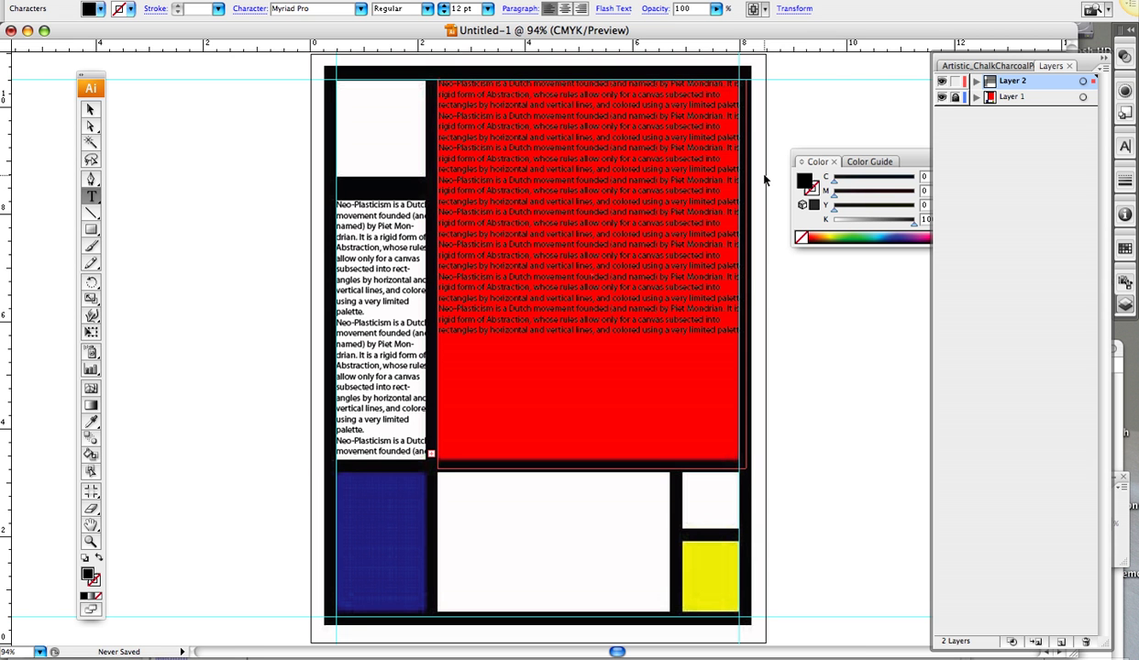
pyautogui.press('super+v')
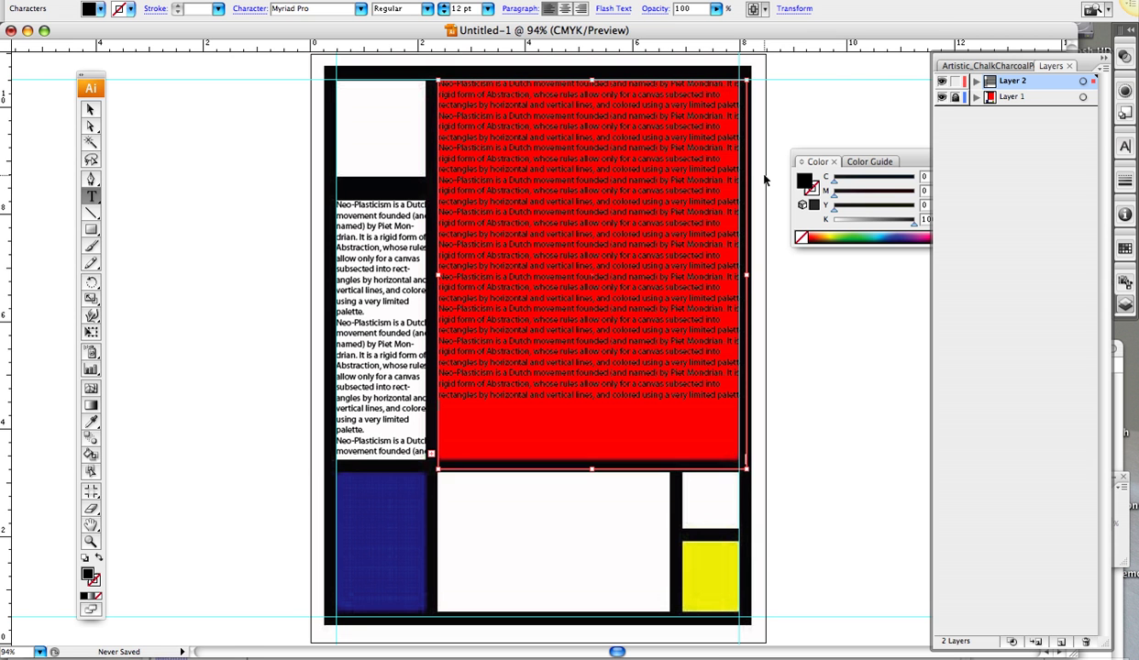
pyautogui.press('super+v')
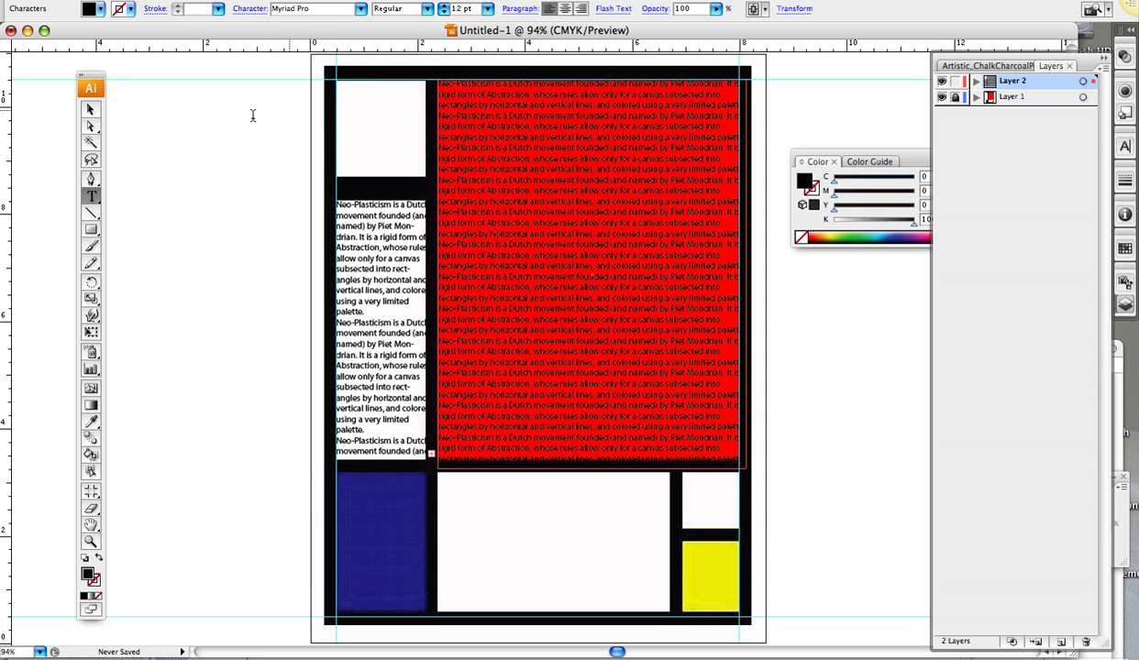
# - Draw an area text frame over the small white square above the tall text column and deselect it
pyautogui.click(89, 193)
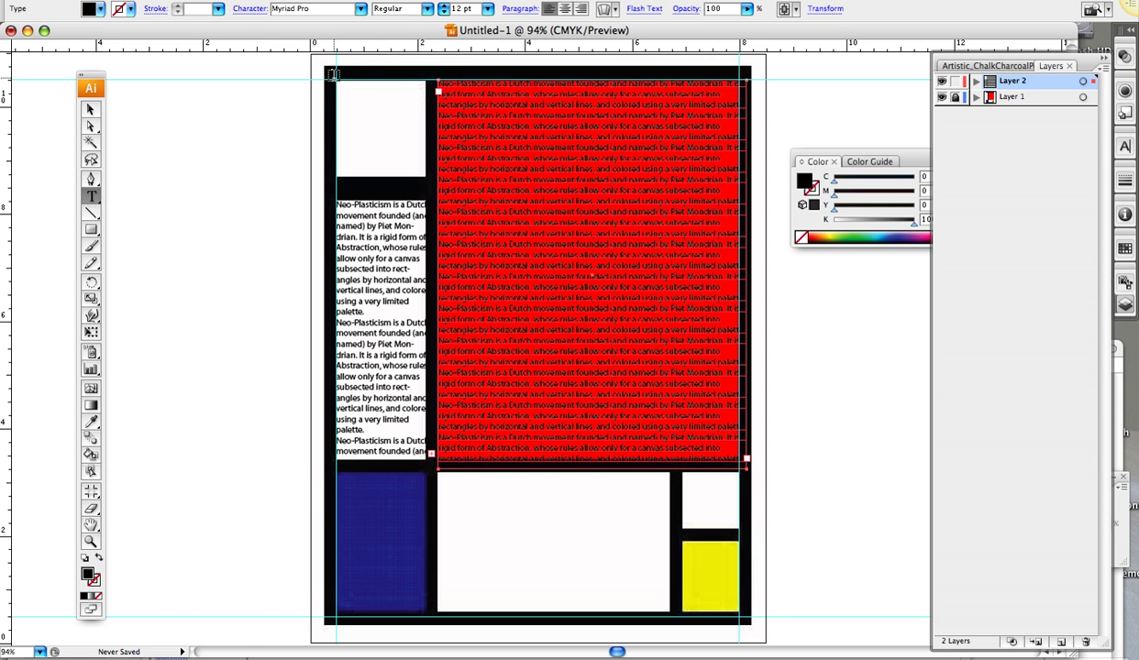
pyautogui.moveTo(330, 76); pyautogui.dragTo(427, 182)
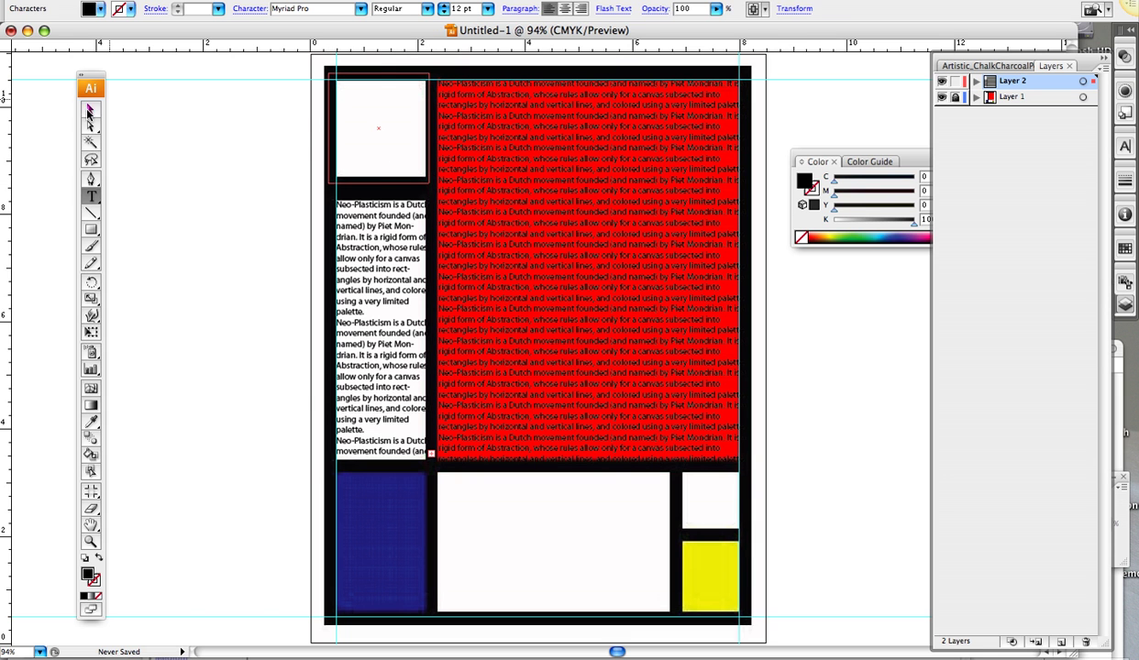
pyautogui.click(90, 110)
pyautogui.click(345, 125)
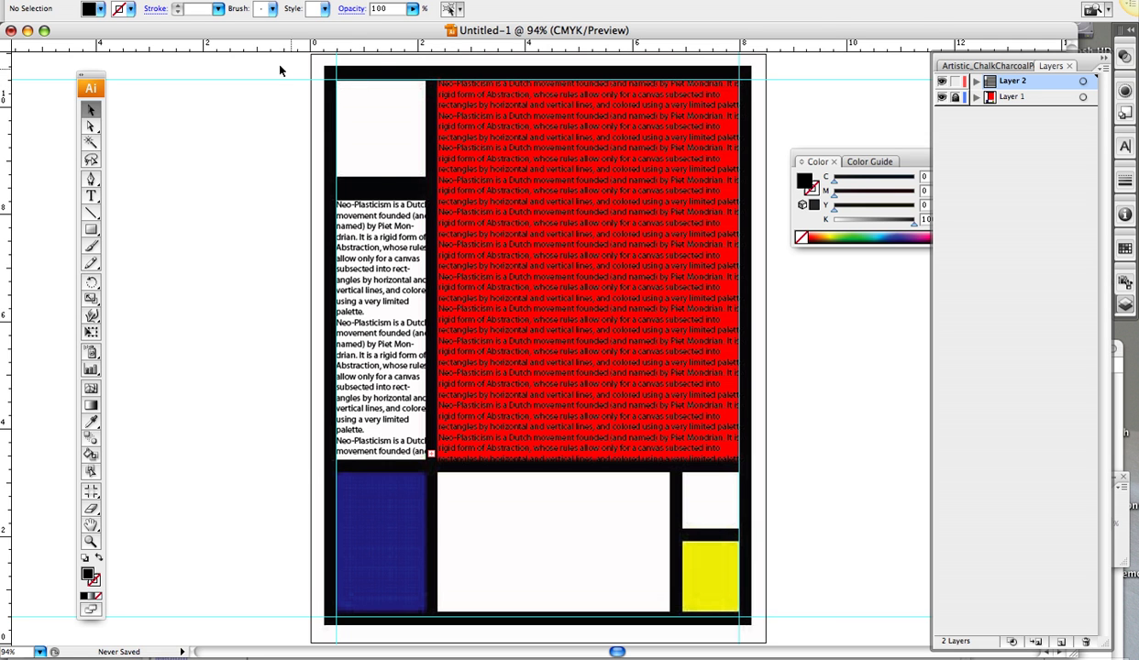
# - Move and resize the empty text frame above the tall text column so it fits the small white square exactly
pyautogui.click(362, 119)
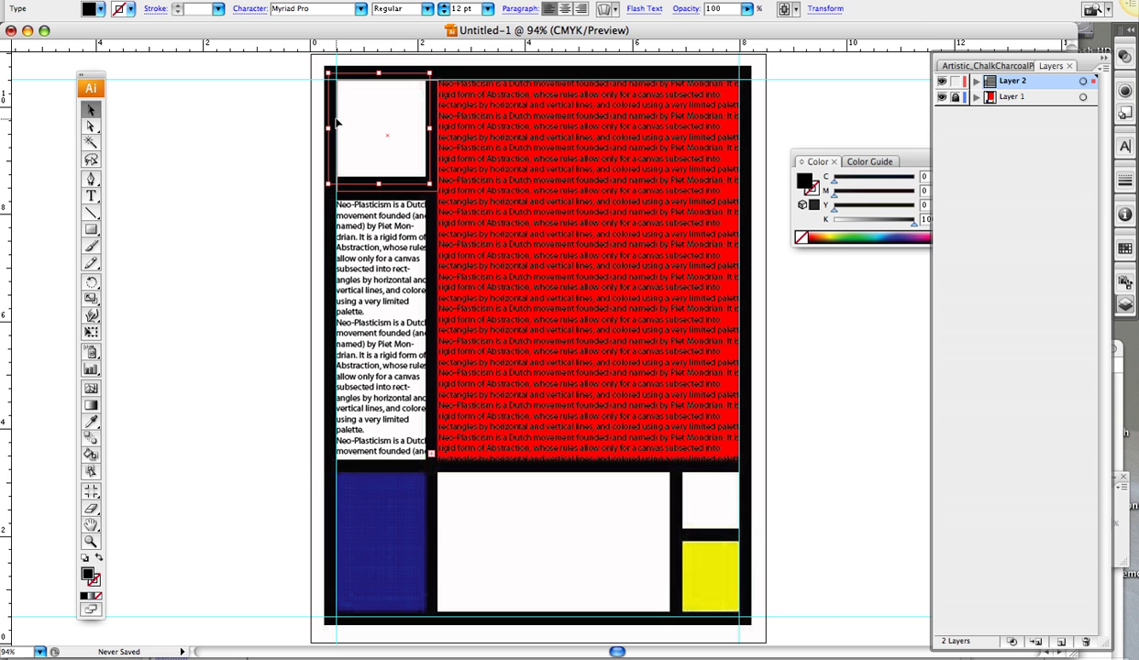
pyautogui.moveTo(336, 122); pyautogui.dragTo(345, 132)
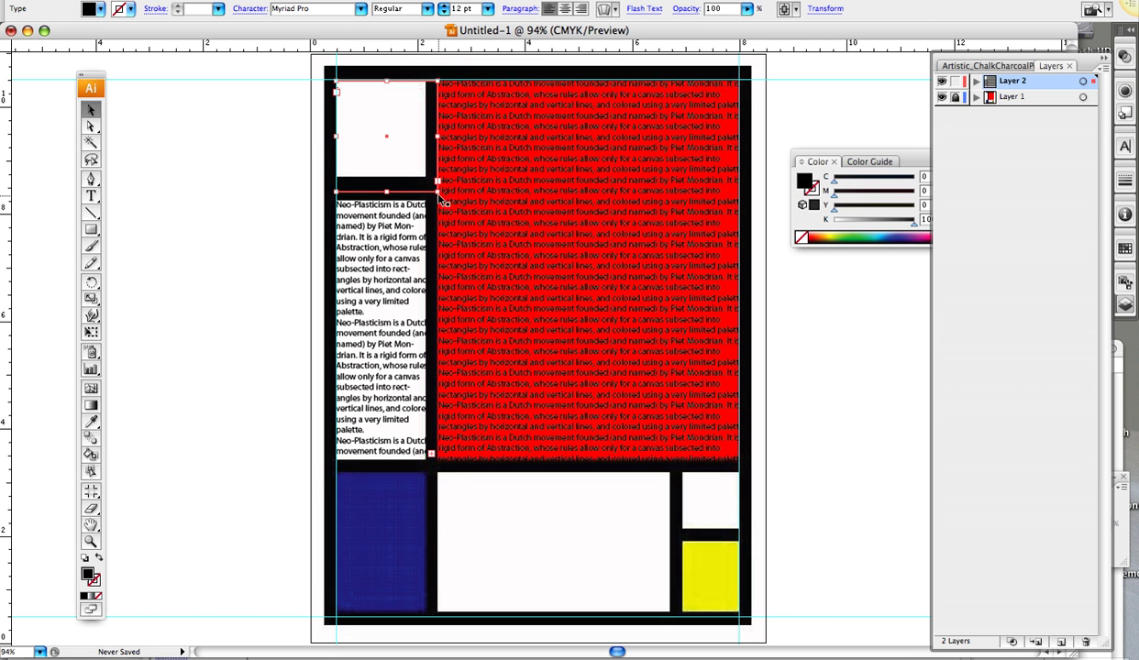
pyautogui.moveTo(439, 196); pyautogui.dragTo(426, 177)
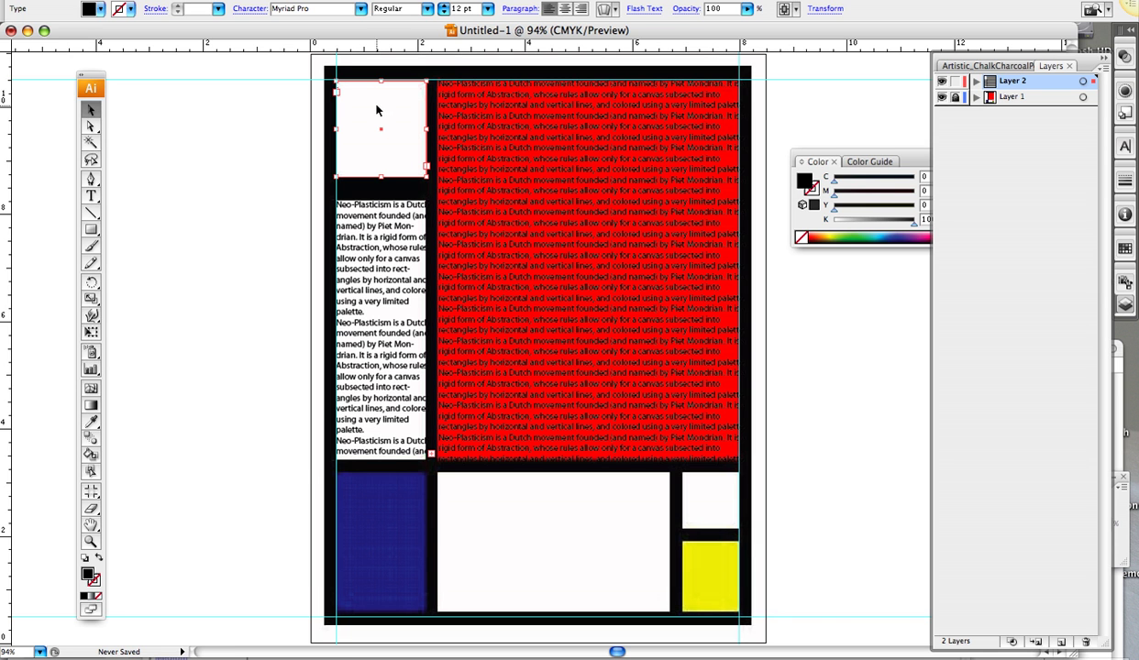
# - Enter "Herman Zapf" in the small white square's text frame and enlarge the text to 36 pt
pyautogui.click(90, 196)
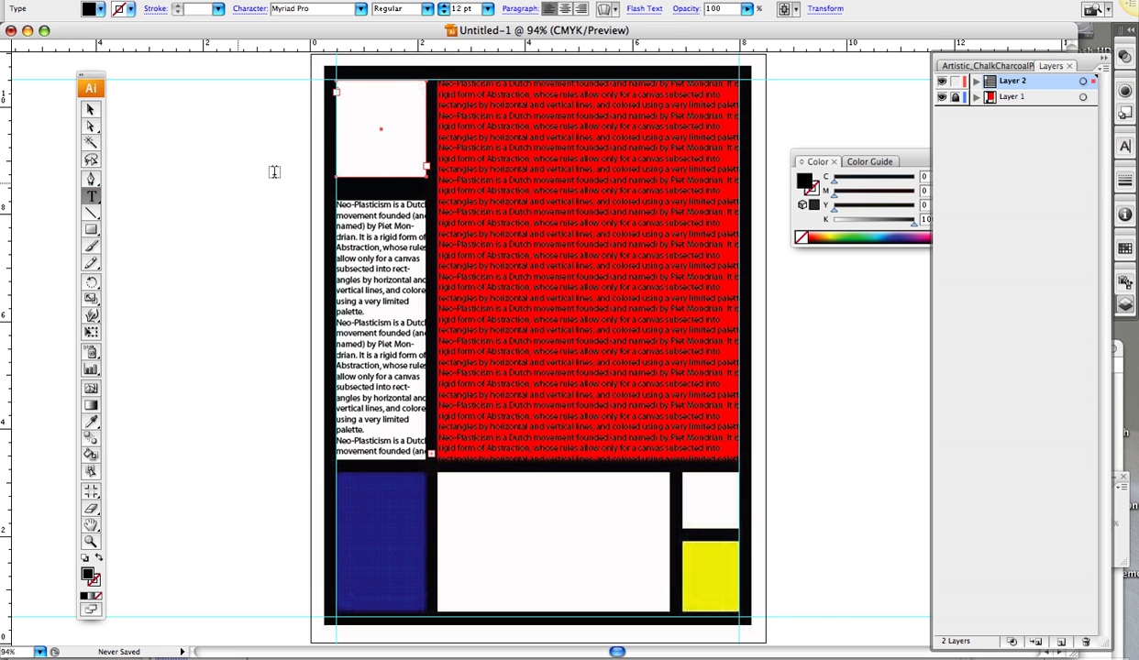
pyautogui.click(359, 115)
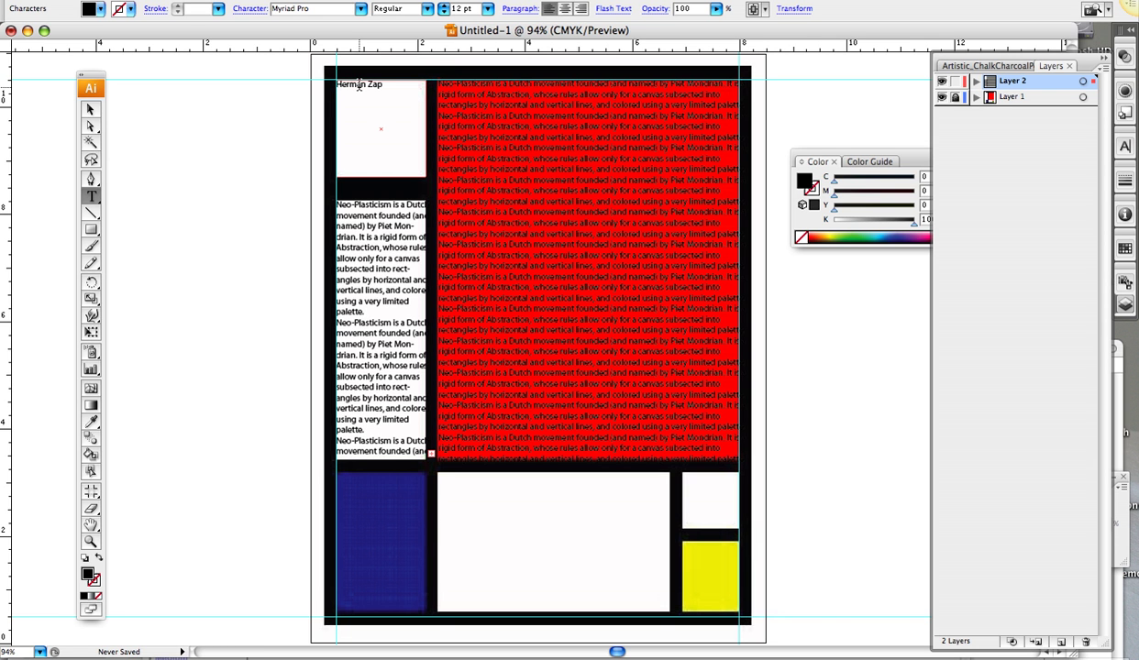
pyautogui.tripleClick(358, 86)
pyautogui.press('super+shift+period')
pyautogui.press('super+shift+period')
pyautogui.press('super+shift+period')
pyautogui.press('super+shift+period')
pyautogui.press('super+shift+period')
pyautogui.press('super+shift+period')
pyautogui.press('super+shift+period')
pyautogui.press('super+shift+period')
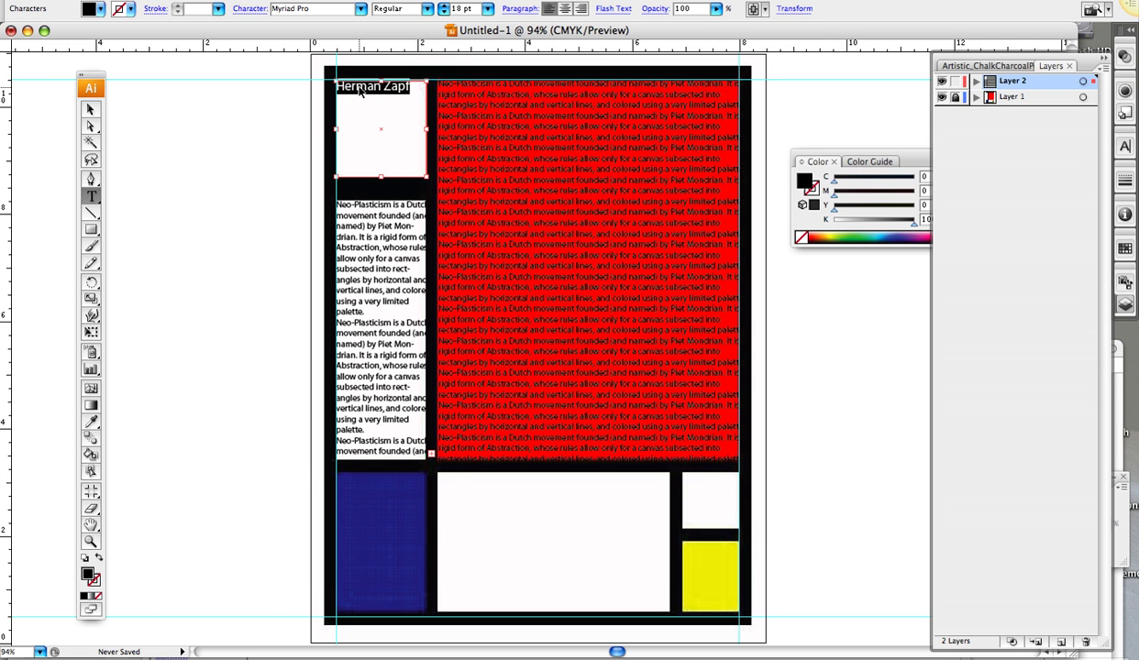
pyautogui.press('super+shift+period')
pyautogui.press('super+shift+period')
pyautogui.press('super+shift+period')
pyautogui.press('super+shift+period')
pyautogui.press('super+shift+period')
pyautogui.press('super+shift+period')
pyautogui.press('super+shift+period')
pyautogui.press('super+shift+period')
pyautogui.press('super+shift+period')
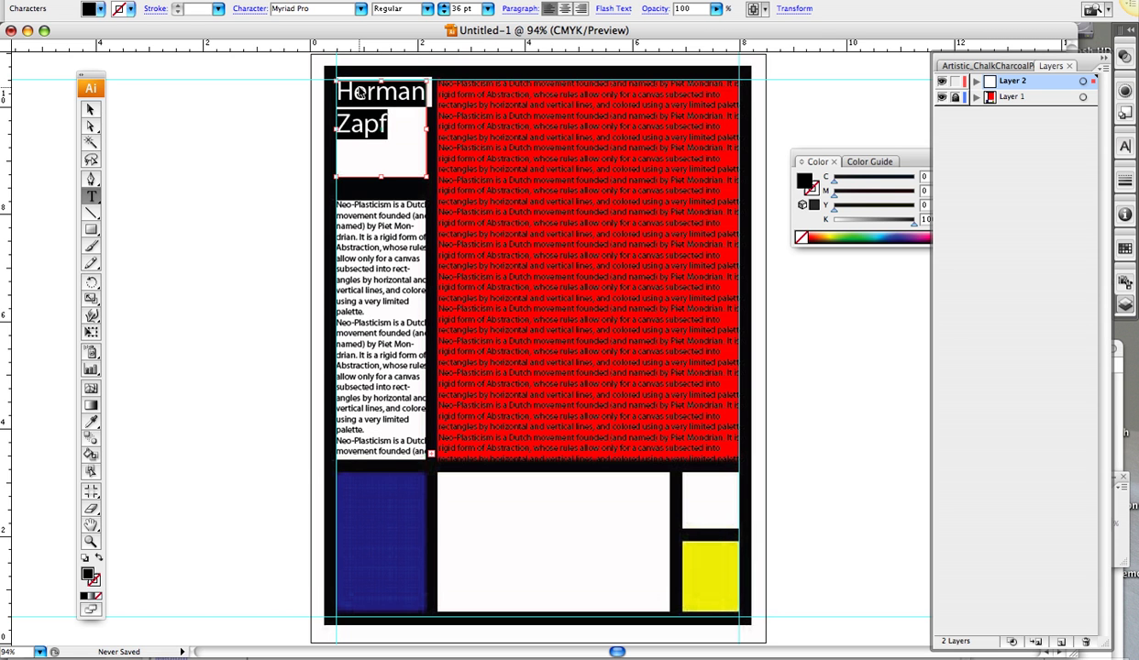
# - Try different type sizes between 36 and 70 pt for the Herman Zapf text in the white square
pyautogui.press('super+shift+period')
pyautogui.press('super+shift+period')
pyautogui.press('super+shift+period')
pyautogui.press('super+shift+period')
pyautogui.press('super+shift+period')
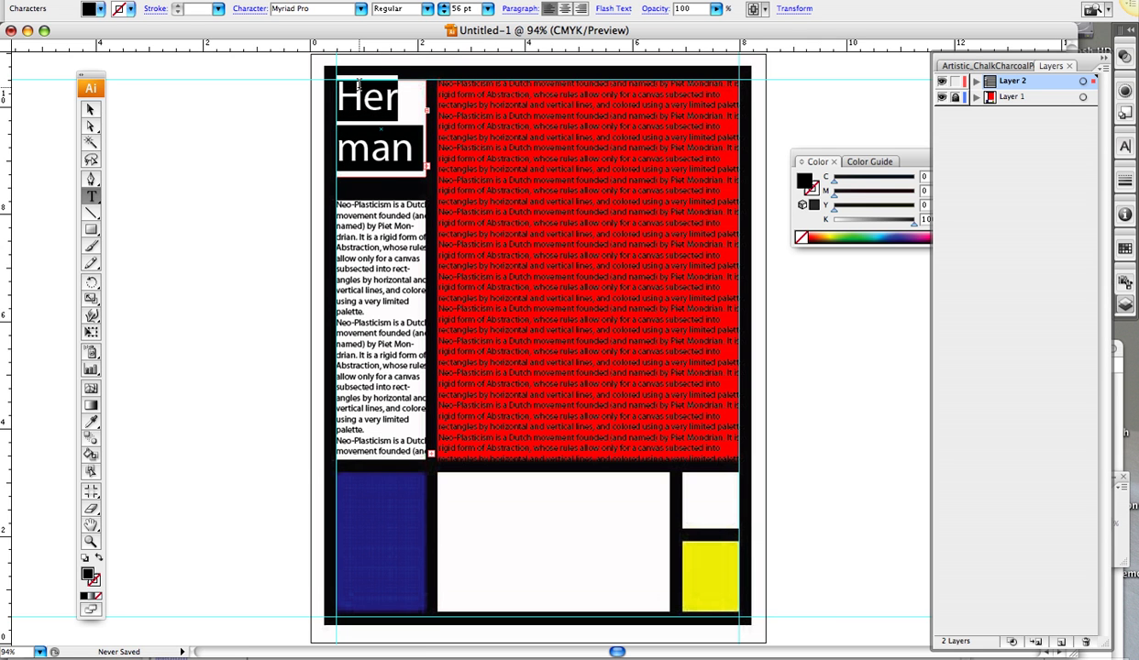
pyautogui.press('super+shift+comma')
pyautogui.press('super+shift+comma')
pyautogui.press('super+shift+comma')
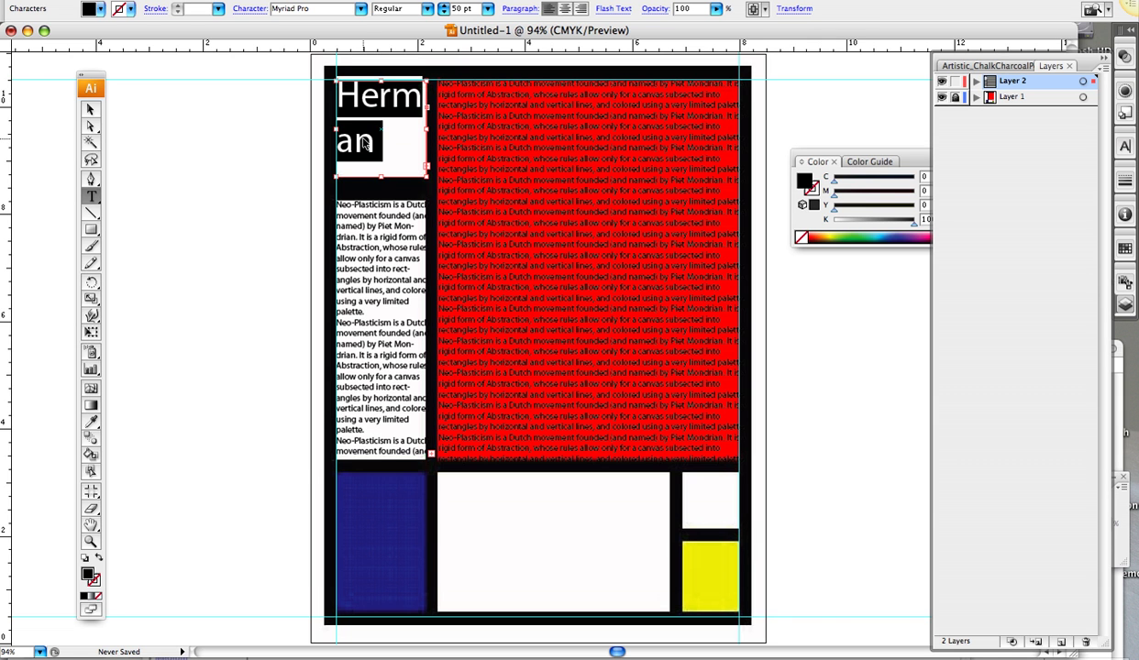
pyautogui.press('super+shift+period')
pyautogui.press('super+shift+period')
pyautogui.press('super+shift+period')
pyautogui.press('super+shift+period')
pyautogui.press('super+shift+period')
pyautogui.press('super+shift+period')
pyautogui.press('super+shift+period')
pyautogui.press('super+shift+period')
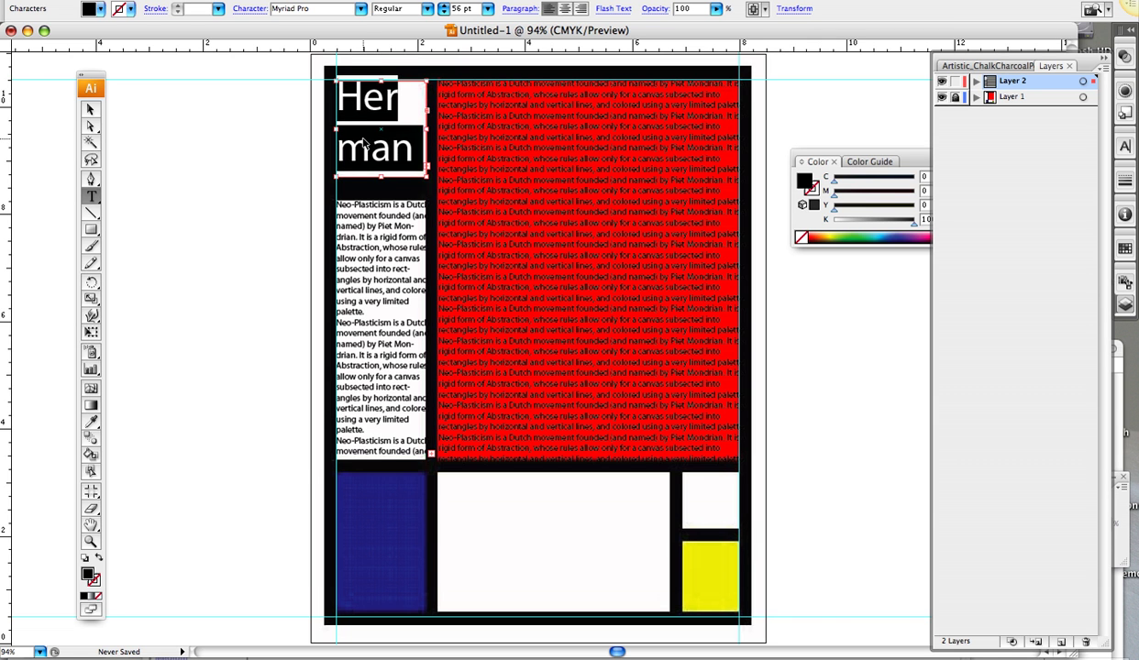
pyautogui.press('super+shift+period')
pyautogui.press('super+shift+period')
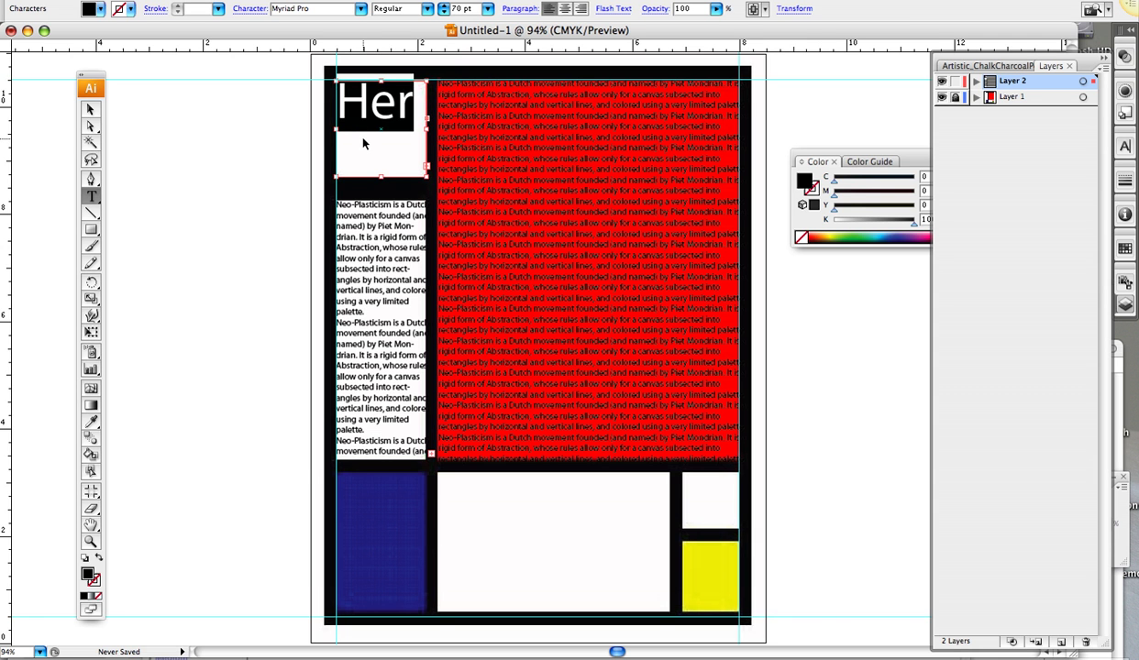
pyautogui.press('super+shift+comma')
pyautogui.press('super+shift+comma')
pyautogui.press('super+shift+comma')
pyautogui.press('super+shift+comma')
pyautogui.press('super+shift+comma')
pyautogui.press('super+shift+comma')
pyautogui.press('super+shift+comma')
pyautogui.press('super+shift+comma')
pyautogui.press('super+shift+comma')
pyautogui.press('super+shift+comma')
pyautogui.press('super+shift+comma')
pyautogui.press('super+shift+comma')
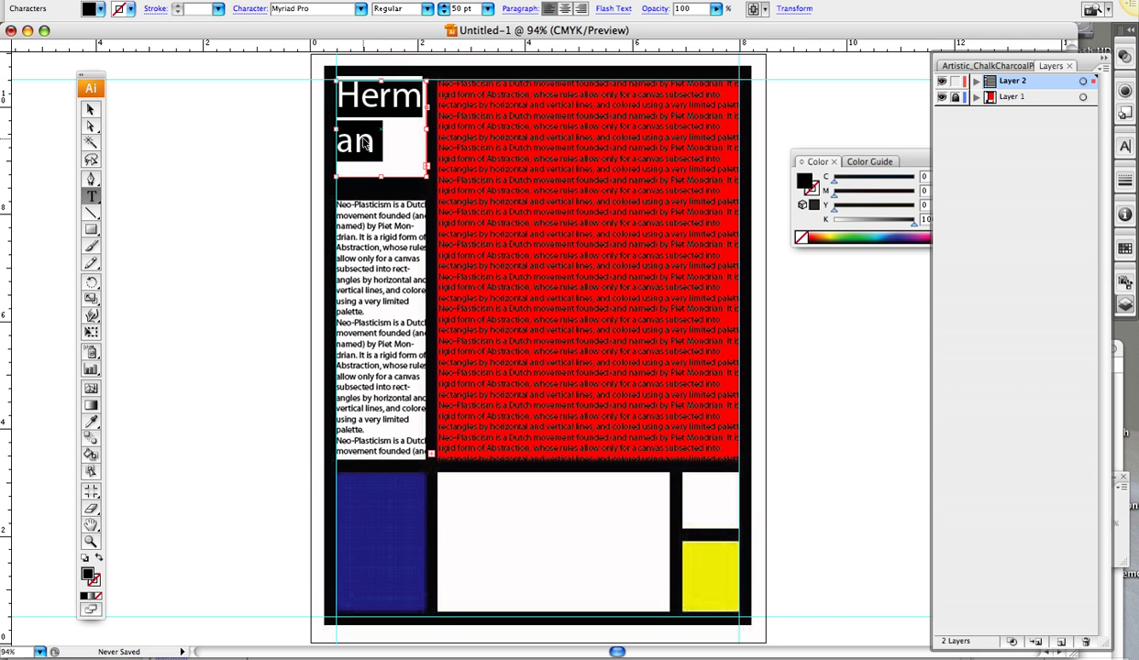
pyautogui.press('super+shift+comma')
pyautogui.press('super+shift+comma')
pyautogui.press('super+shift+comma')
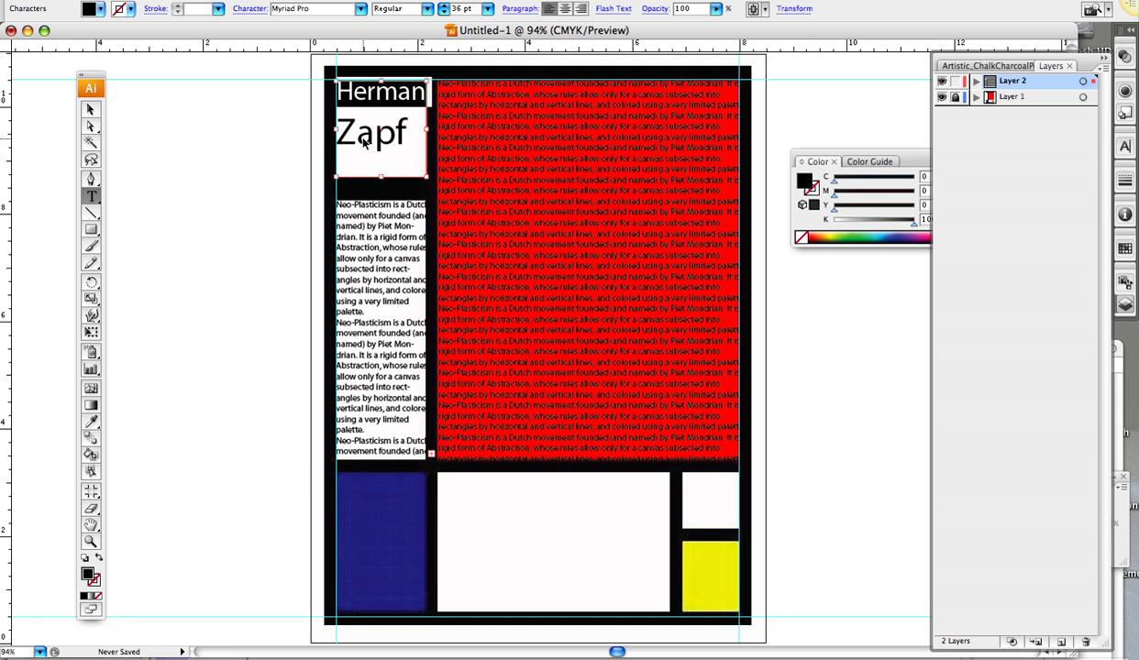
pyautogui.press('super+shift+period')
pyautogui.press('super+shift+period')
pyautogui.press('super+shift+period')
pyautogui.press('super+shift+period')
pyautogui.press('super+shift+period')
pyautogui.press('super+shift+period')
pyautogui.press('super+shift+period')
pyautogui.press('super+shift+period')
pyautogui.press('super+shift+period')
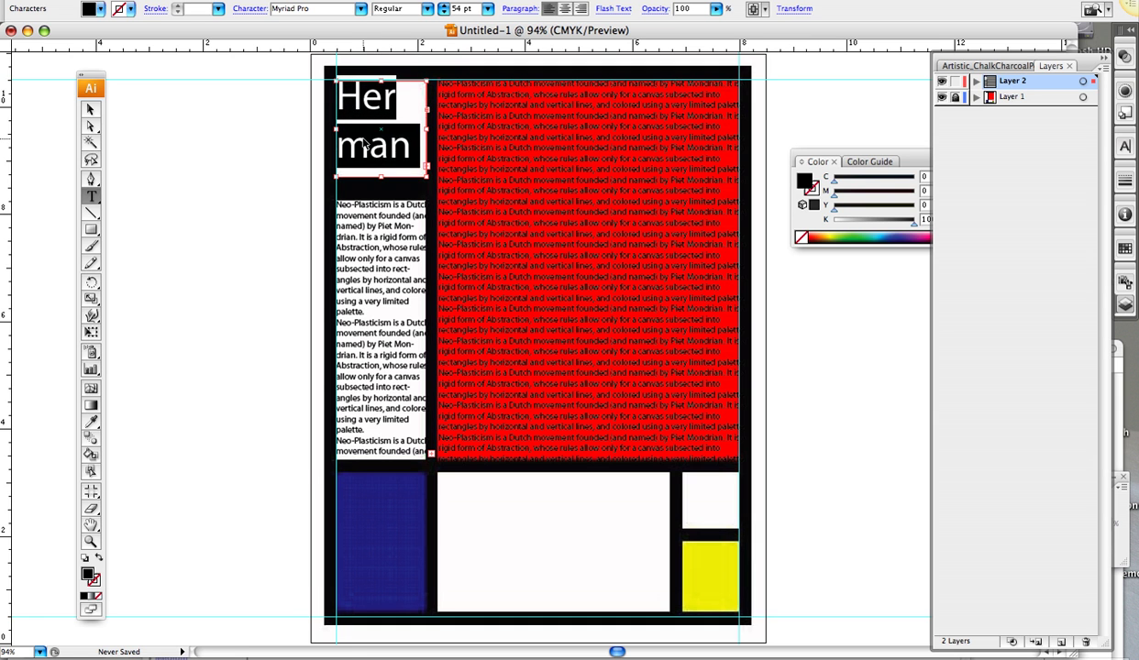
pyautogui.press('super+shift+period')
pyautogui.press('super+shift+period')
pyautogui.press('super+shift+period')
pyautogui.press('super+shift+period')
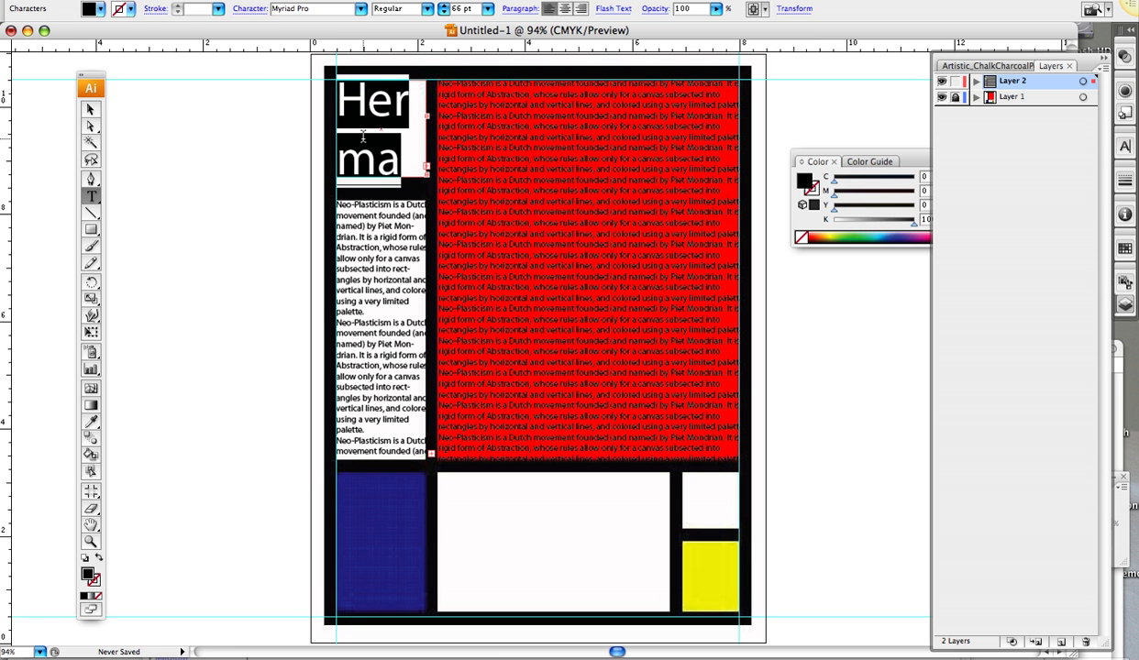
# - Extend the Herman Zapf frame into the red rectangle and reduce all its text until "Herman" is 36 pt and fits the white square's width
pyautogui.click(90, 109)
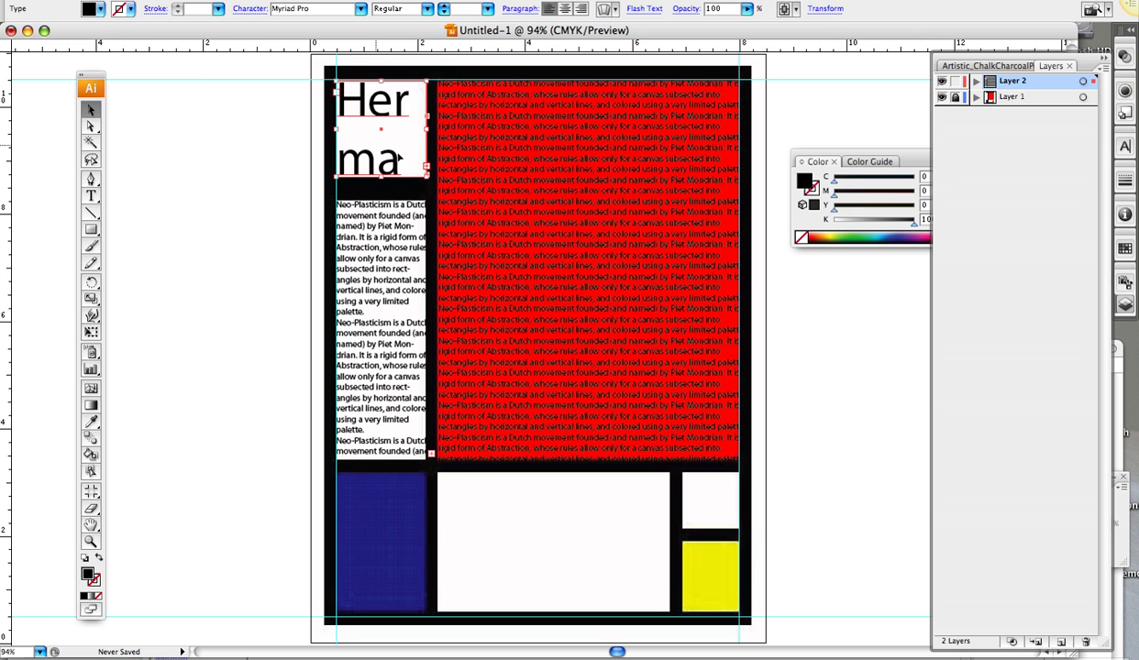
pyautogui.moveTo(425, 169); pyautogui.dragTo(548, 263)
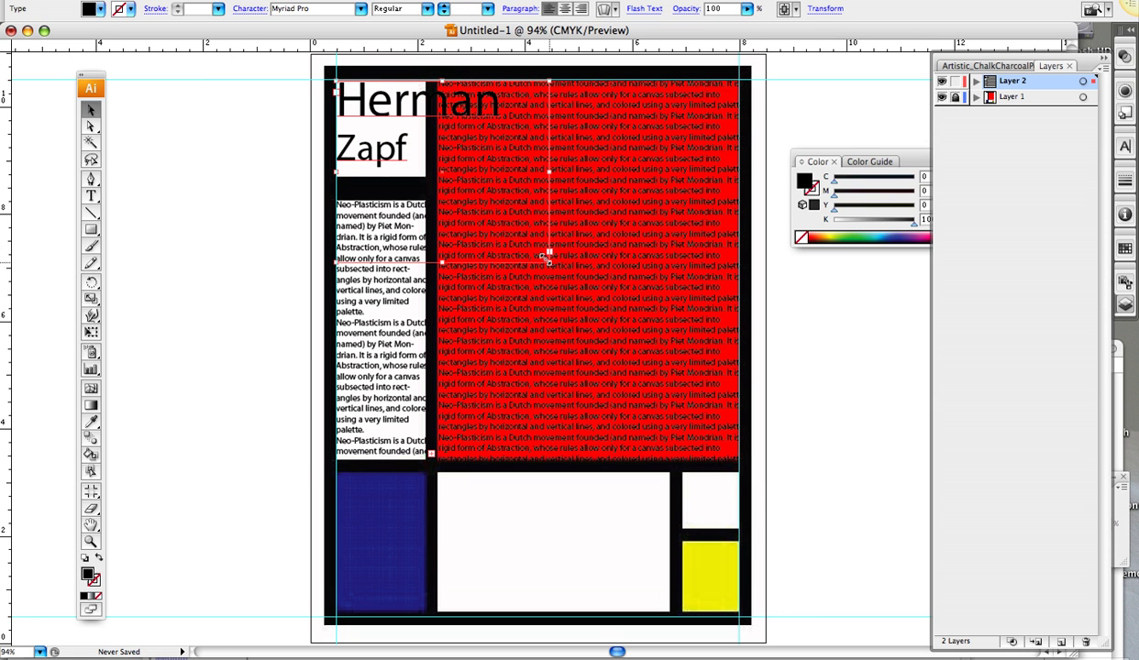
pyautogui.doubleClick(392, 106)
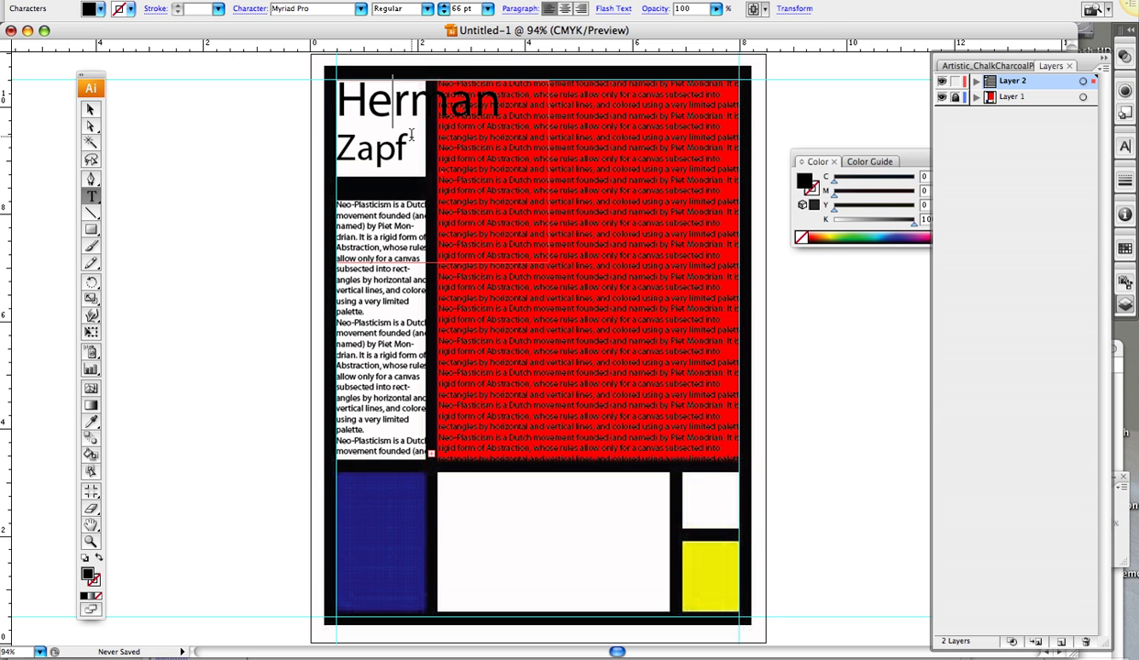
pyautogui.moveTo(412, 137); pyautogui.dragTo(364, 102)
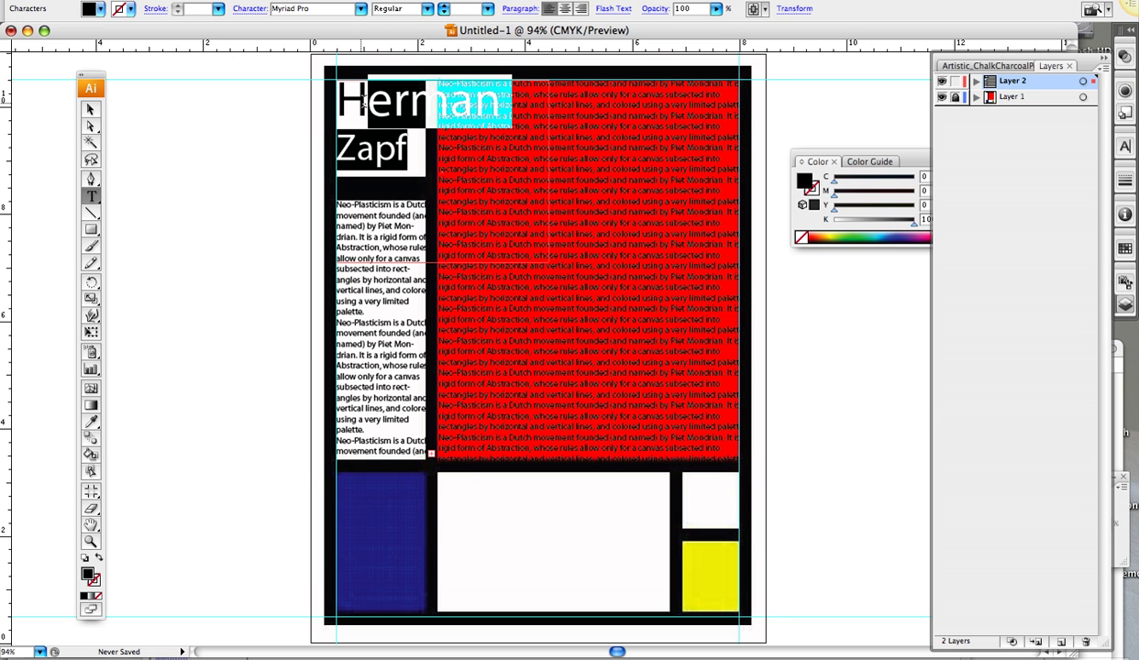
pyautogui.click(431, 103)
pyautogui.tripleClick(389, 103)
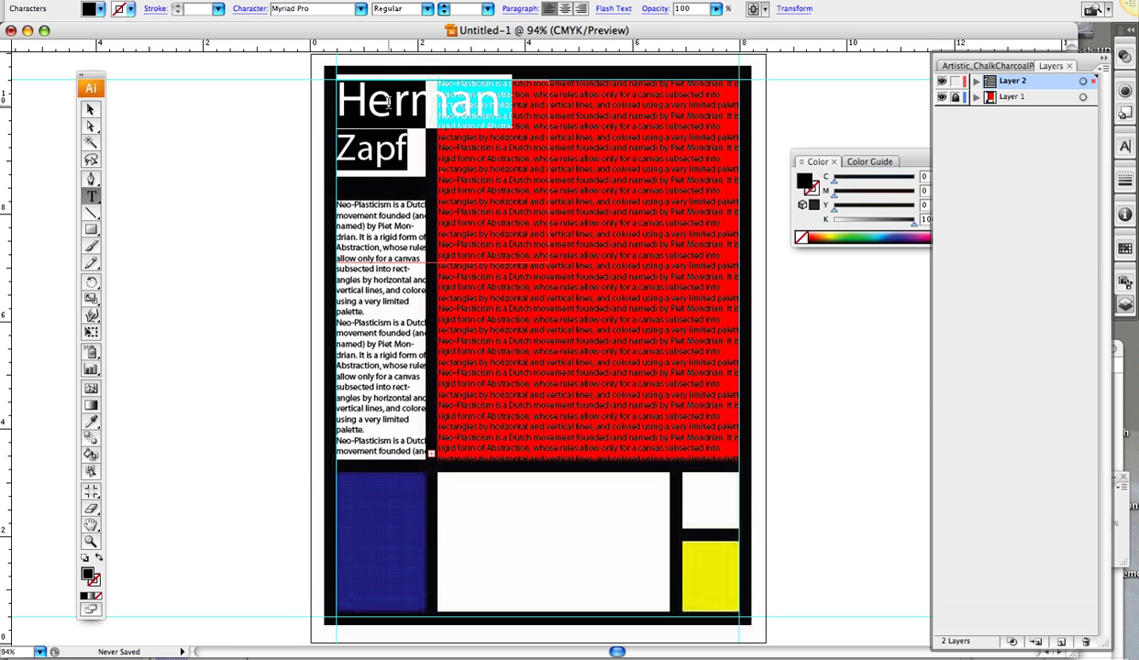
pyautogui.press('super+shift+comma')
pyautogui.press('super+shift+comma')
pyautogui.press('super+shift+comma')
pyautogui.press('super+shift+comma')
pyautogui.press('super+shift+comma')
pyautogui.press('super+shift+comma')
pyautogui.press('super+shift+comma')
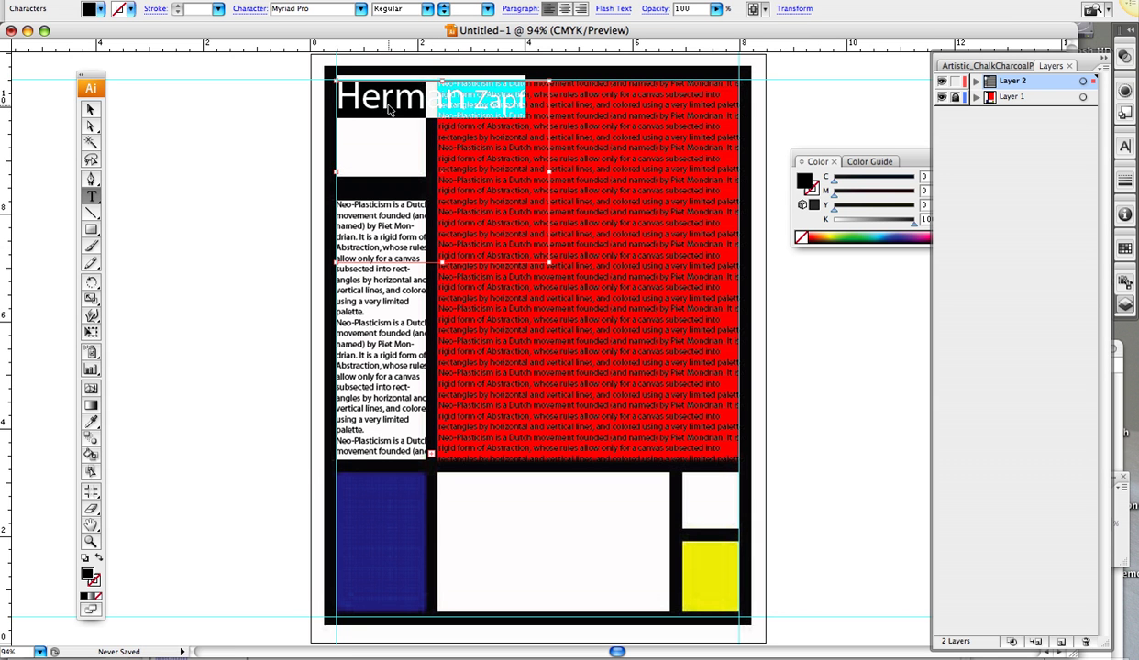
pyautogui.press('super+shift+comma')
pyautogui.press('super+shift+comma')
pyautogui.press('super+shift+comma')
pyautogui.press('super+shift+comma')
pyautogui.press('super+shift+comma')
pyautogui.press('super+shift+comma')
pyautogui.press('super+shift+comma')
pyautogui.press('super+shift+comma')
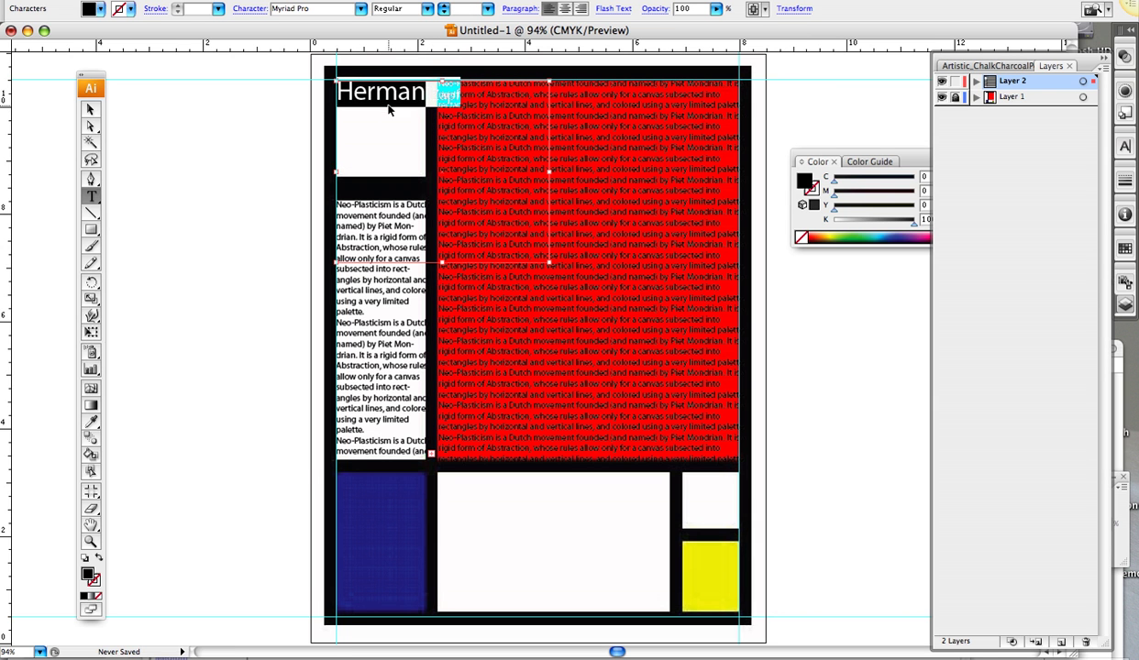
# - Break the line after "Herman" so that "Zapf" starts on its own line
pyautogui.click(426, 102)
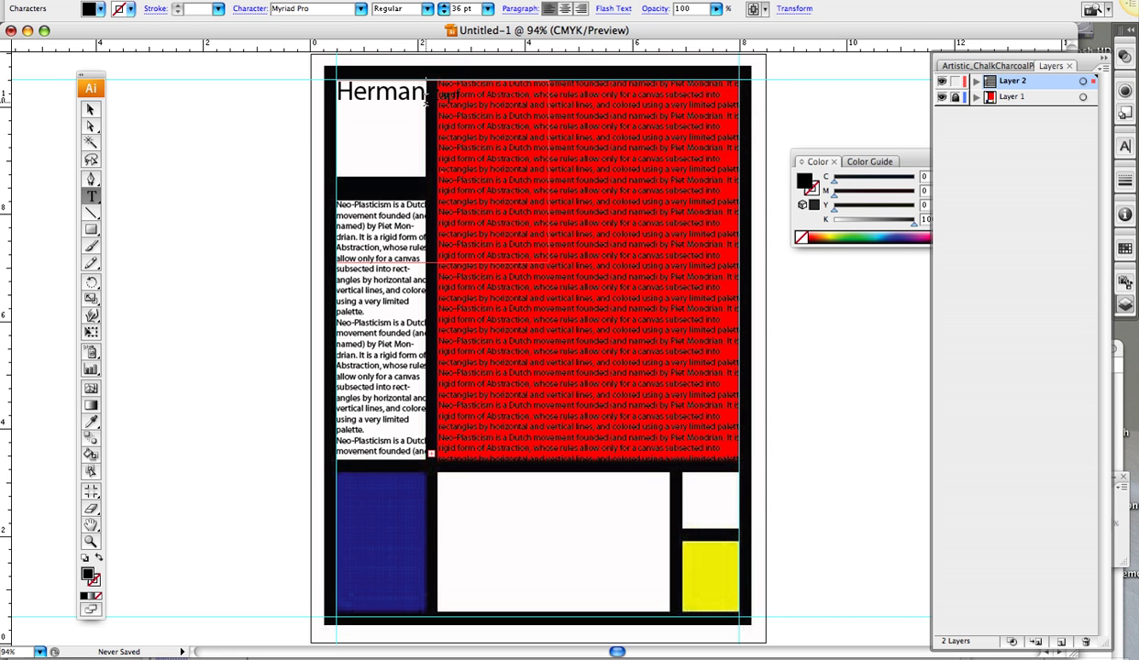
pyautogui.press('Return')
pyautogui.press('BackSpace')
# - Enlarge the word "Zapf" to 64 pt to span the white square's width and deselect the frame
pyautogui.doubleClick(349, 113)
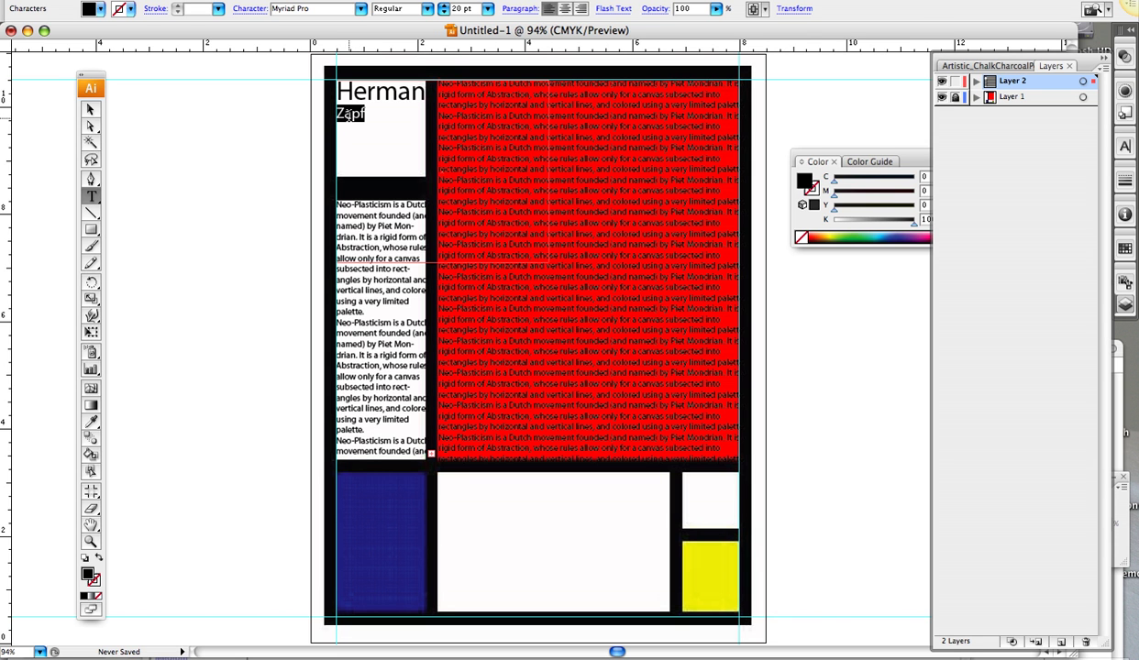
pyautogui.press('super+shift+period')
pyautogui.press('super+shift+period')
pyautogui.press('super+shift+period')
pyautogui.press('super+shift+period')
pyautogui.press('super+shift+period')
pyautogui.press('super+shift+period')
pyautogui.press('super+shift+period')
pyautogui.press('super+shift+period')
pyautogui.press('super+shift+period')
pyautogui.press('super+shift+period')
pyautogui.press('super+shift+period')
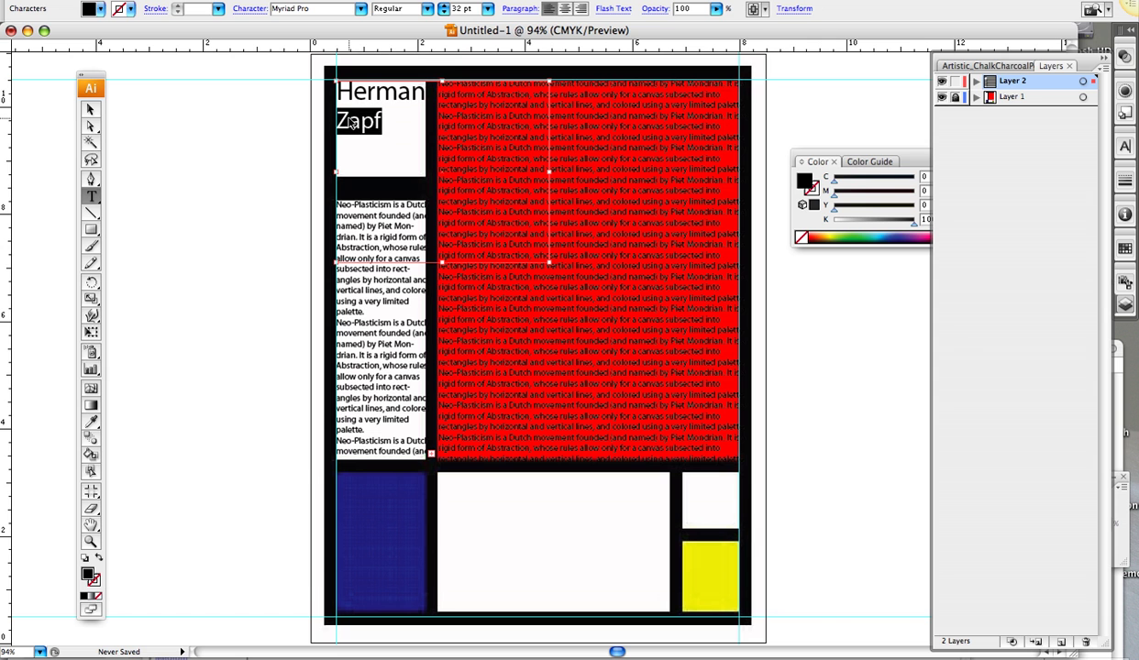
pyautogui.press('super+shift+period')
pyautogui.press('super+shift+period')
pyautogui.press('super+shift+period')
pyautogui.press('super+shift+period')
pyautogui.press('super+shift+period')
pyautogui.press('super+shift+period')
pyautogui.press('super+shift+period')
pyautogui.press('super+shift+period')
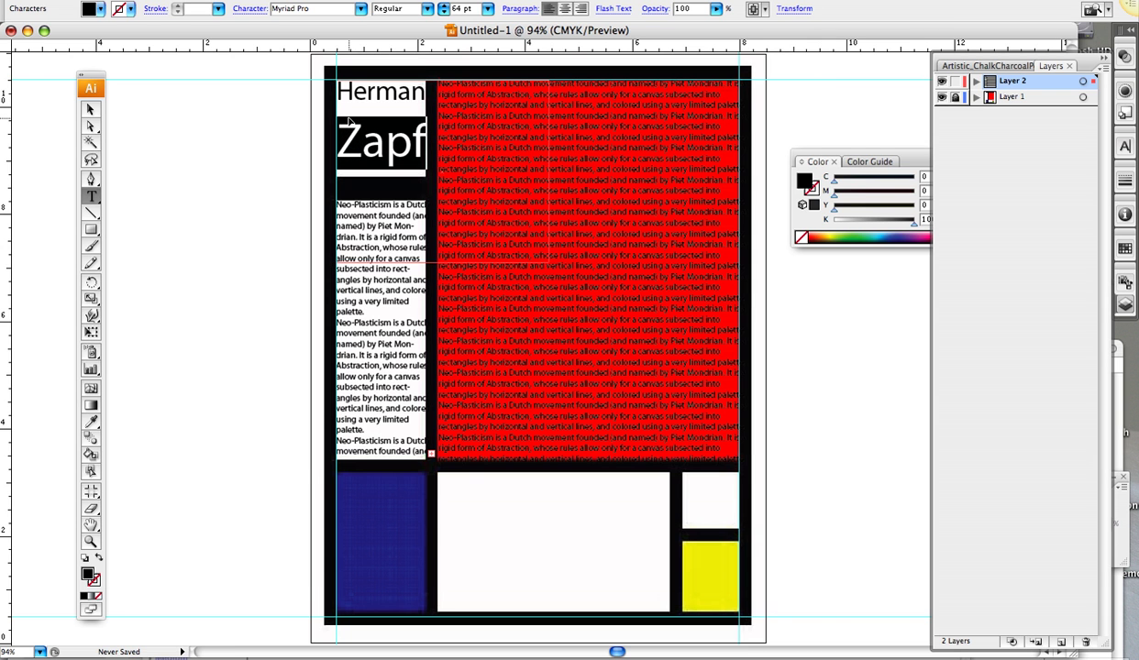
pyautogui.click(92, 109)
pyautogui.click(196, 143)
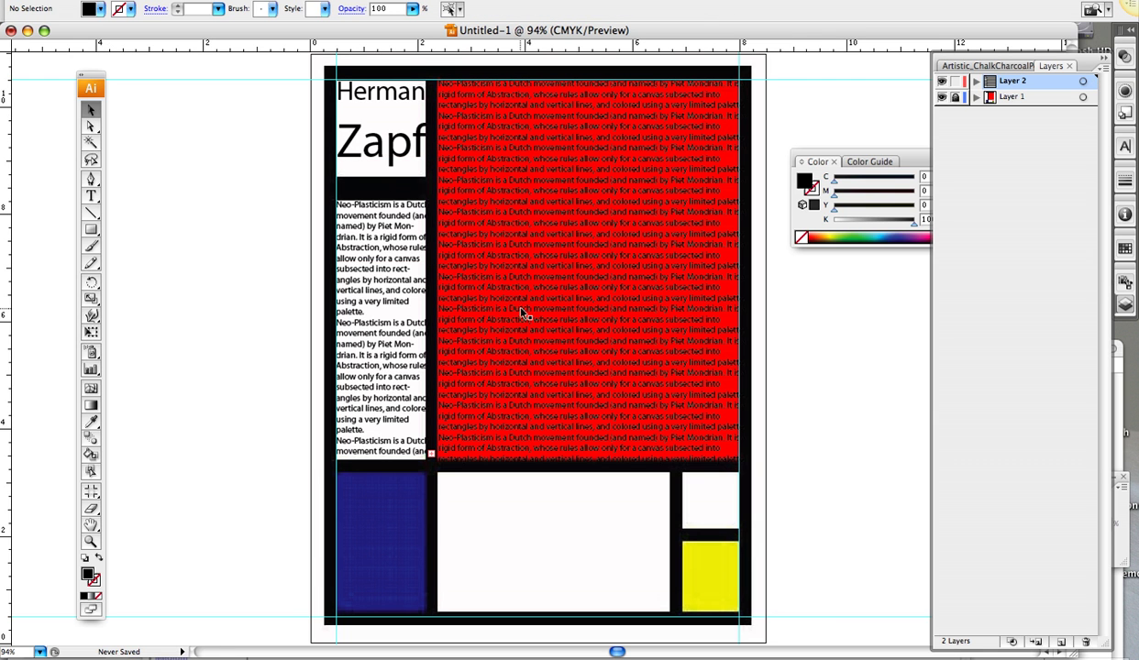
# - Set all the text in the red rectangle's frame to 23 pt and deselect it
pyautogui.click(91, 195)
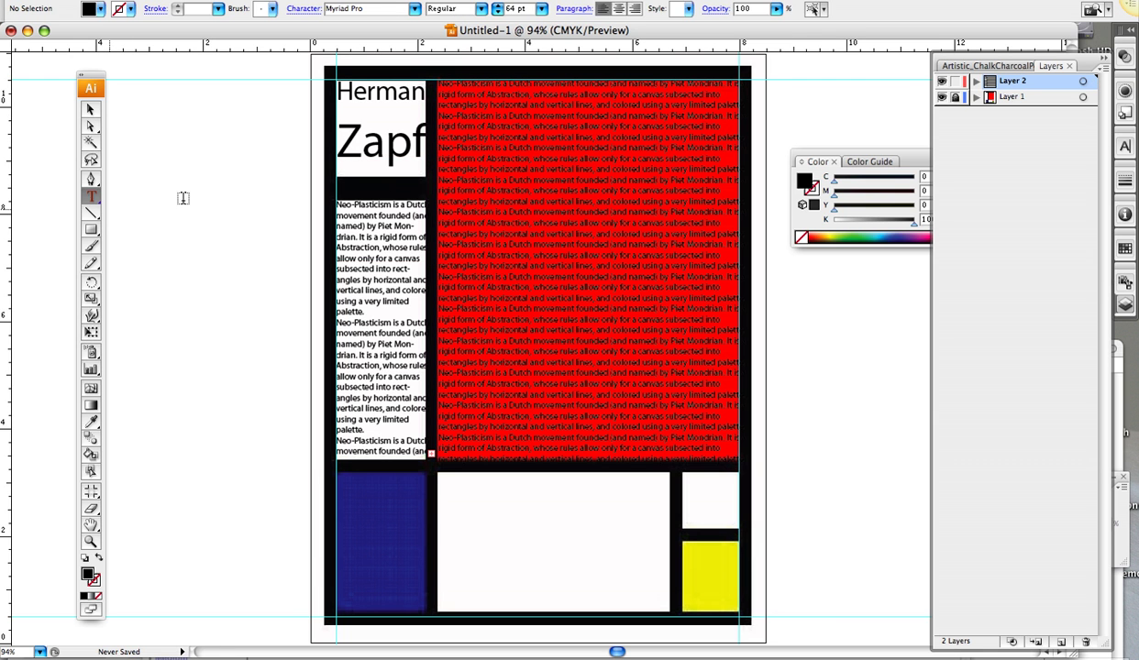
pyautogui.doubleClick(463, 207)
pyautogui.press('super+a')
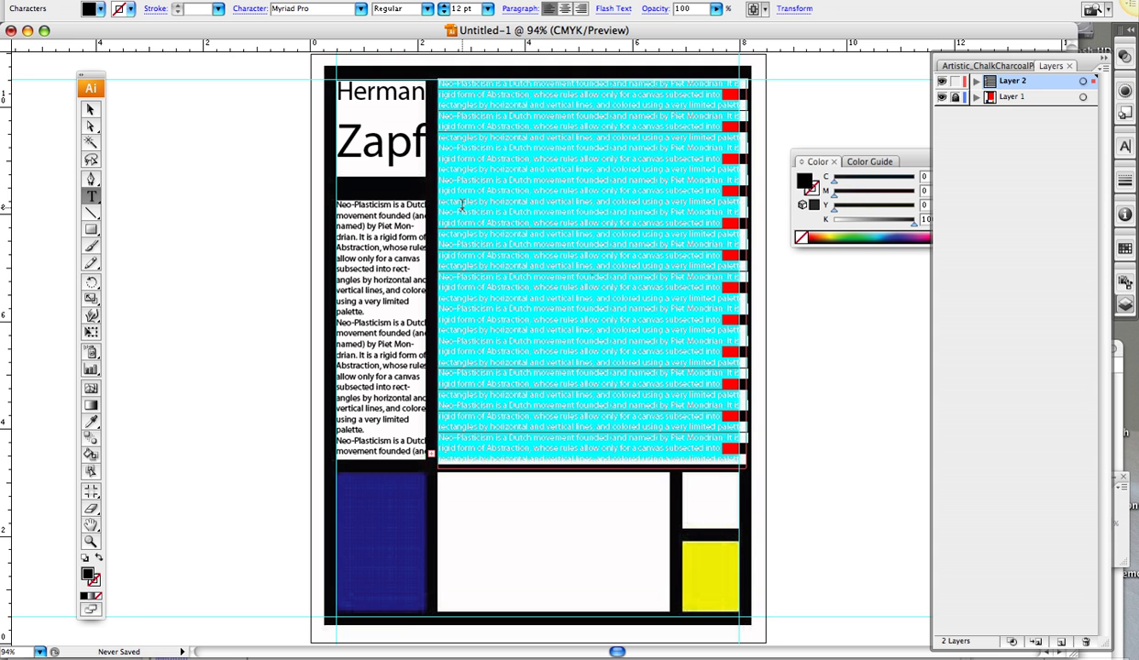
pyautogui.click(444, 6)
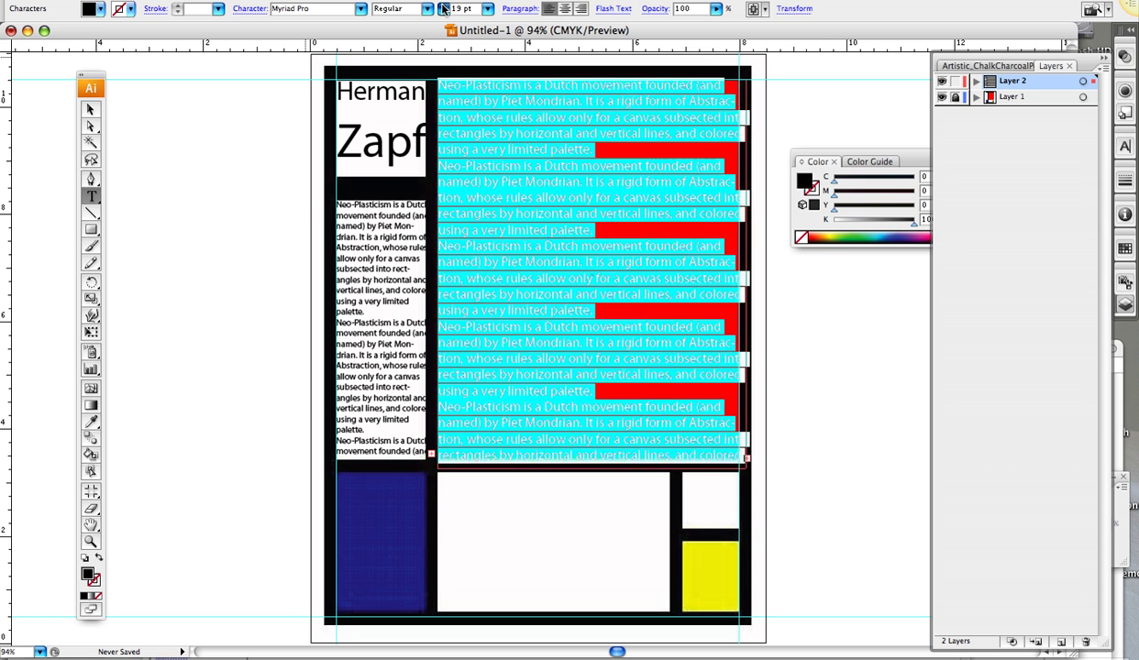
pyautogui.click(444, 6)
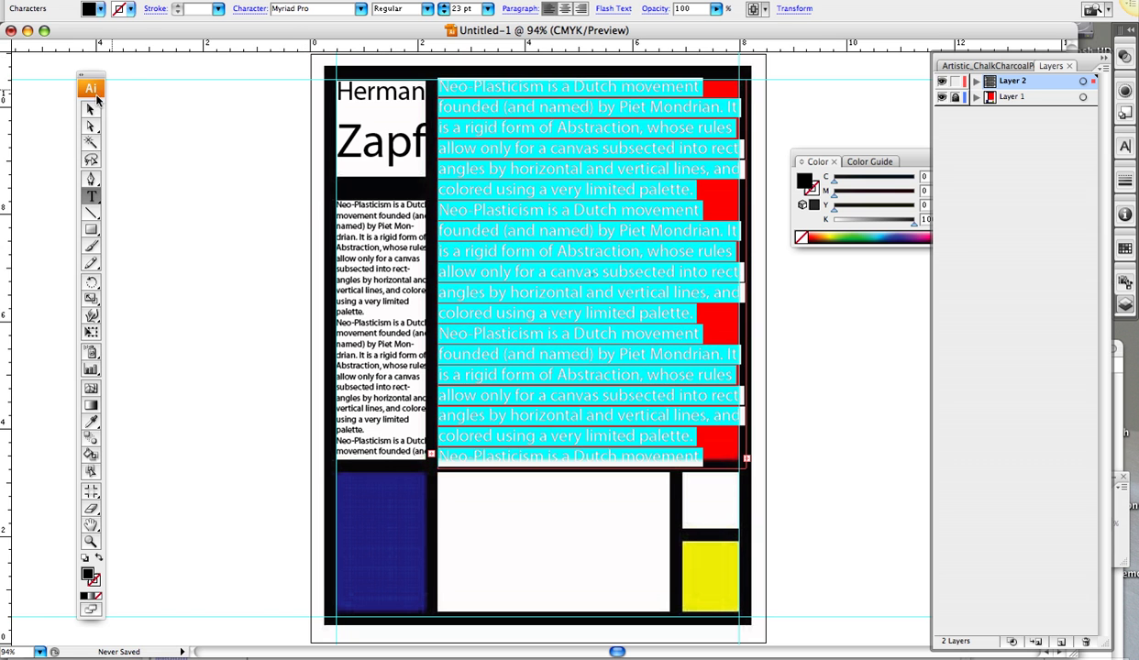
pyautogui.click(91, 109)
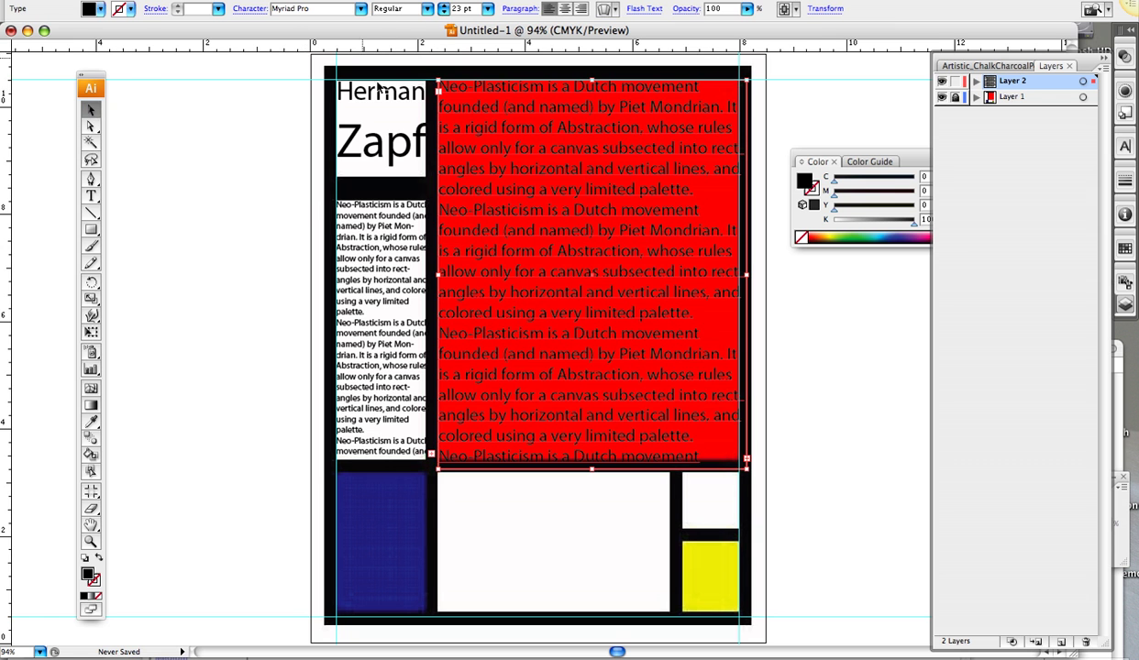
pyautogui.click(860, 105)
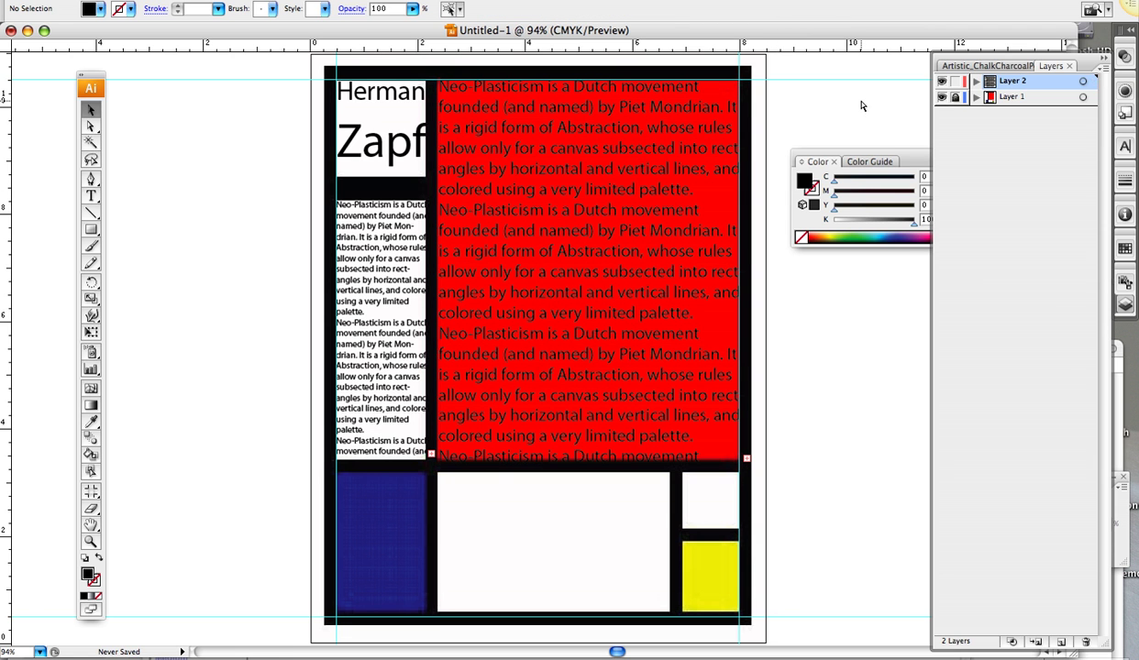
# - Show the character settings and widen the leading of all the text in the red rectangle to 38 pt
pyautogui.press('super+t')
pyautogui.moveTo(1034, 153); pyautogui.dragTo(772, 341)
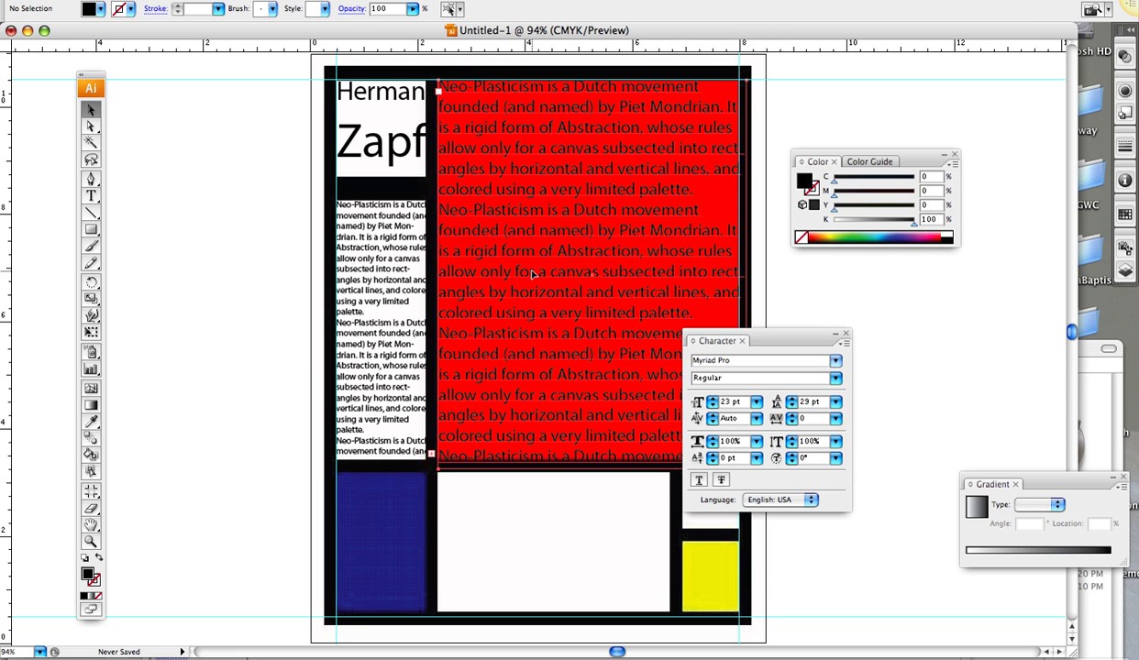
pyautogui.press('t')
pyautogui.press('super+a')
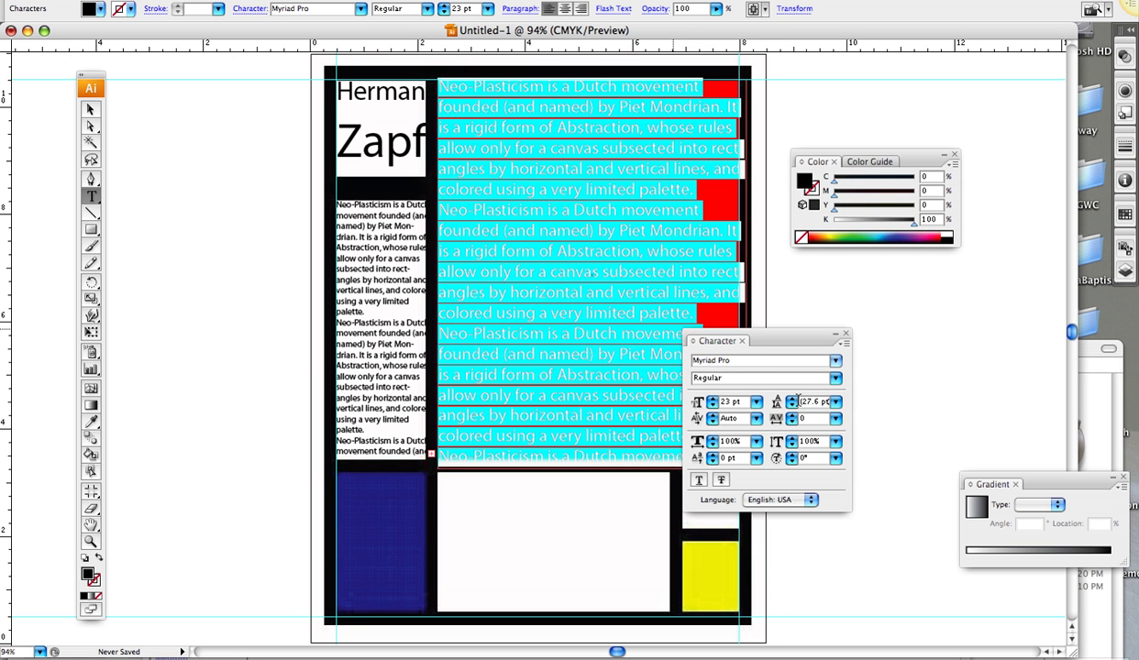
pyautogui.click(793, 399)
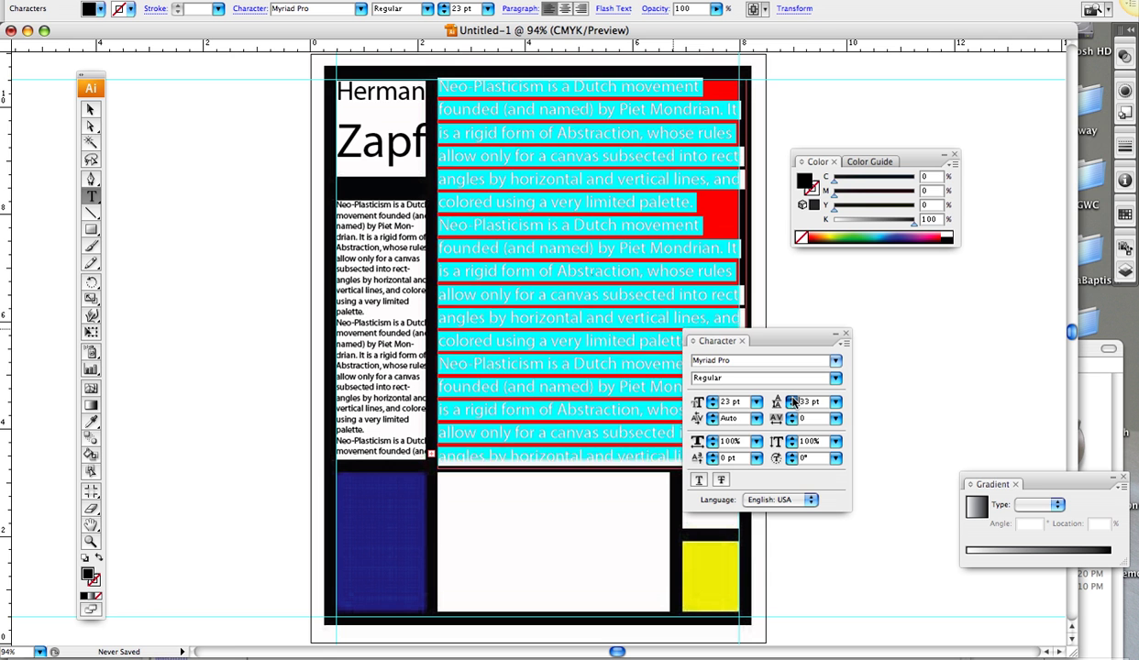
pyautogui.click(610, 277)
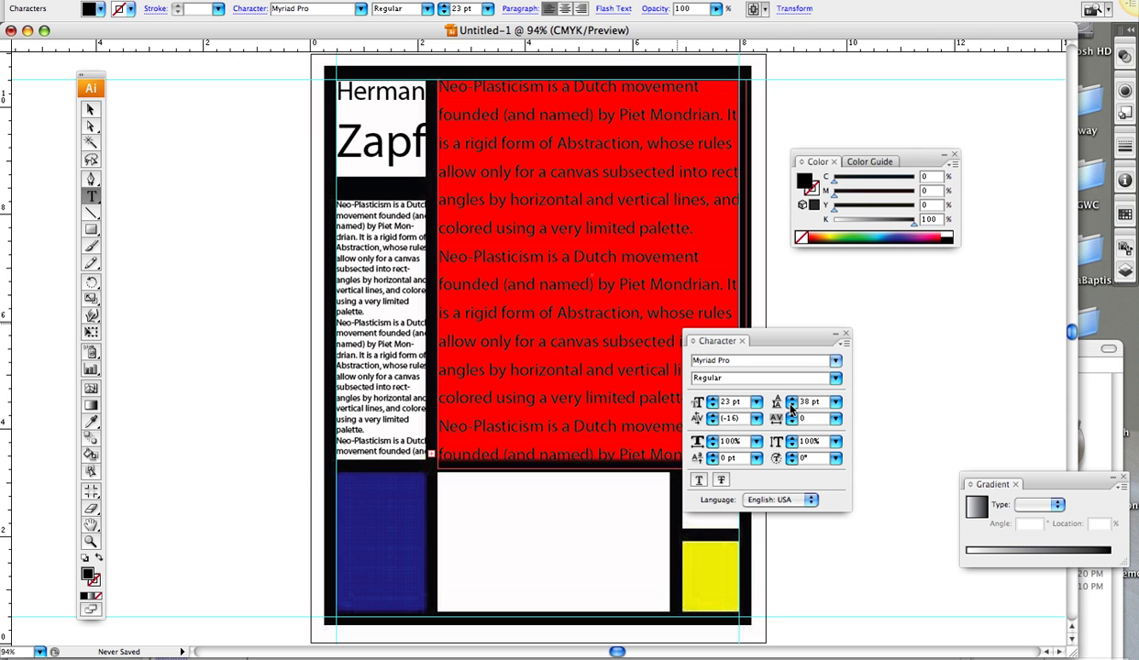
# - Reduce the leading of all the text in the red rectangle to 31 pt and deselect the frame
pyautogui.click(610, 287)
pyautogui.press('super+a')
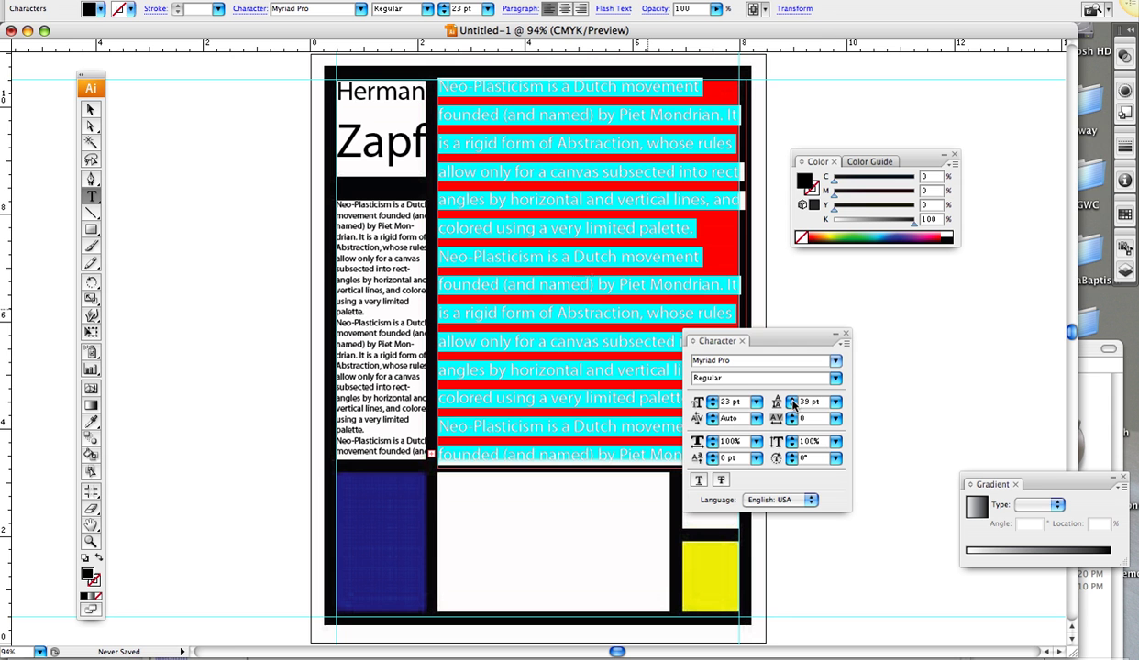
pyautogui.click(793, 403)
pyautogui.click(793, 403)
pyautogui.click(793, 404)
pyautogui.click(794, 408)
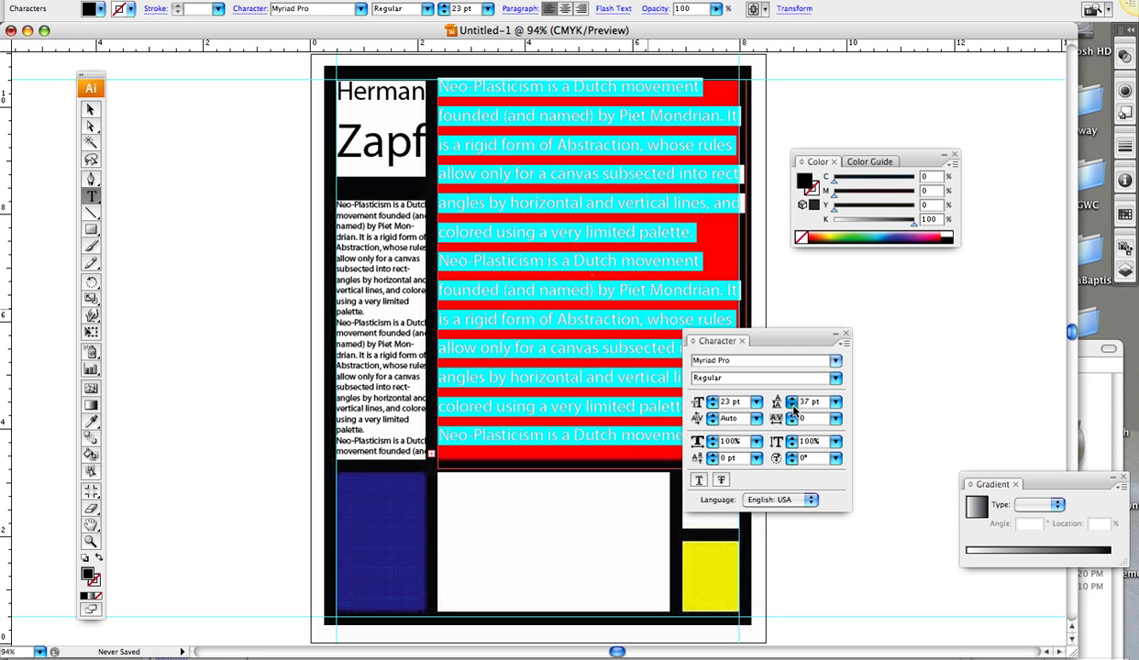
pyautogui.click(793, 407)
pyautogui.click(793, 406)
pyautogui.click(792, 406)
pyautogui.click(792, 406)
pyautogui.click(792, 406)
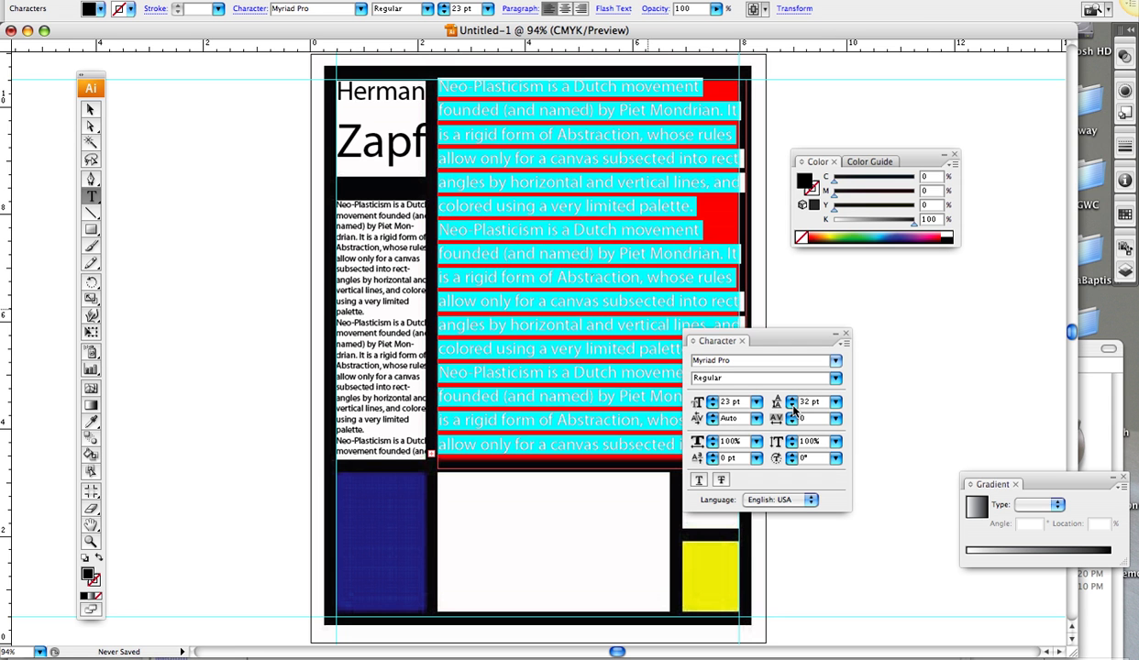
pyautogui.click(792, 406)
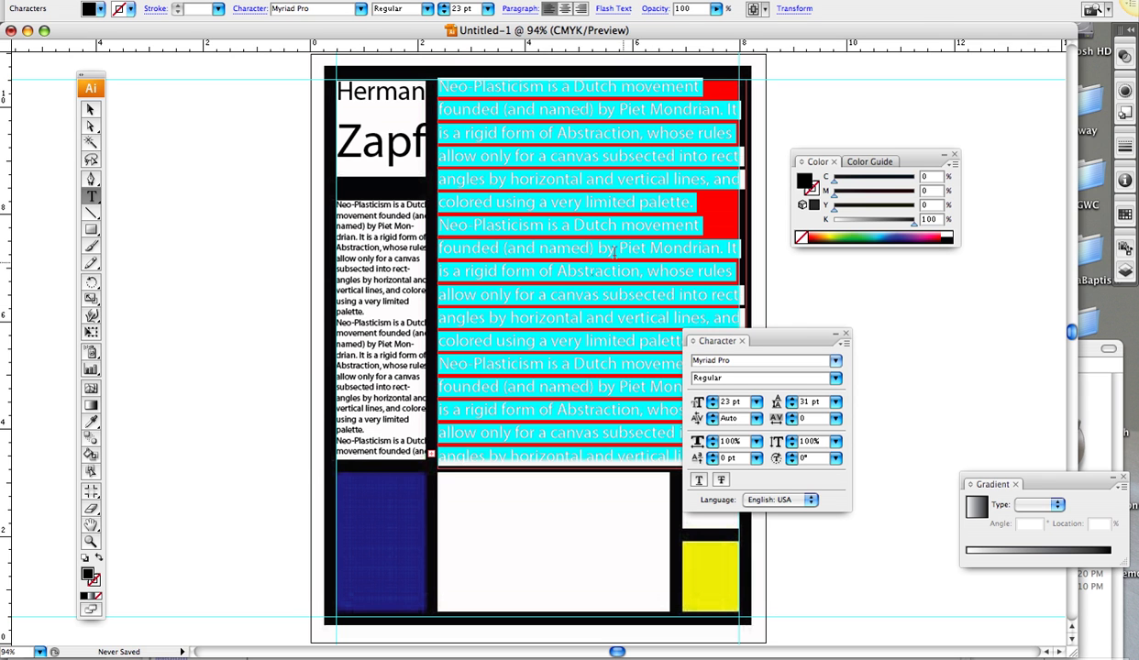
pyautogui.click(92, 110)
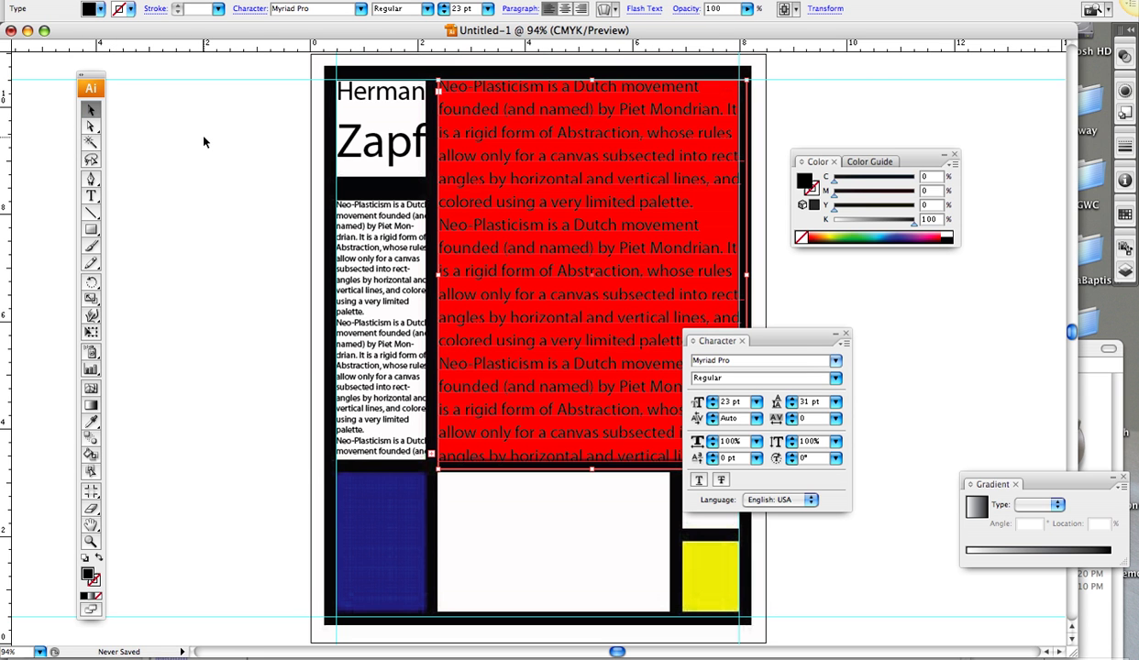
pyautogui.click(851, 372)
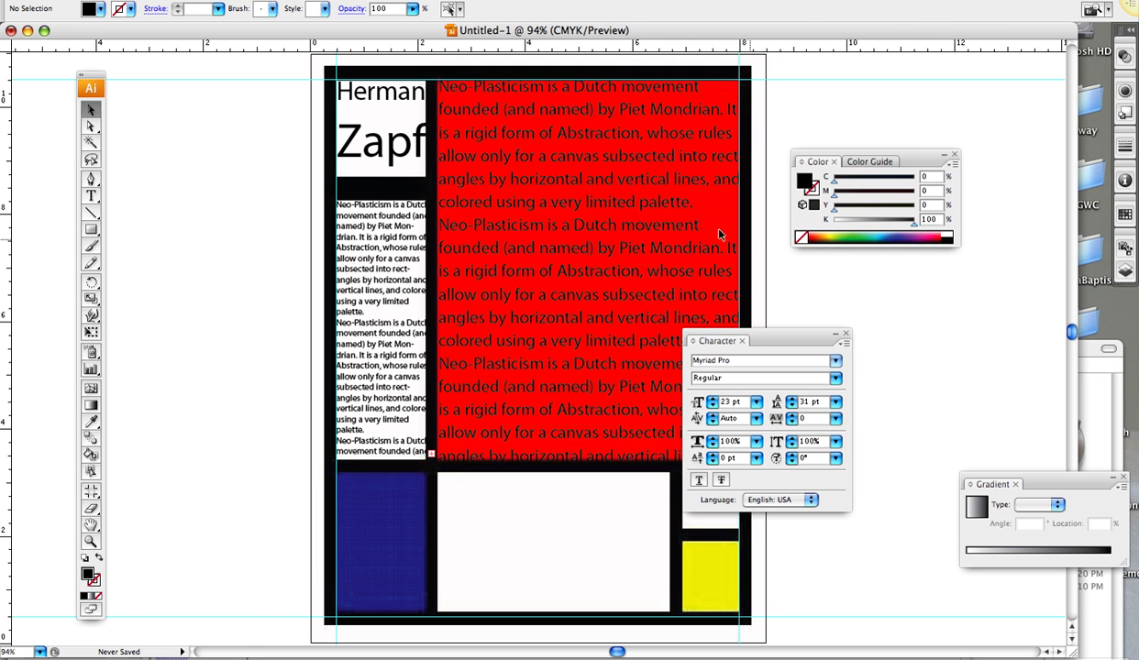
# - Hide Layer 1 and place a copy of the narrow text column in the empty area beside the page
pyautogui.click(1128, 271)
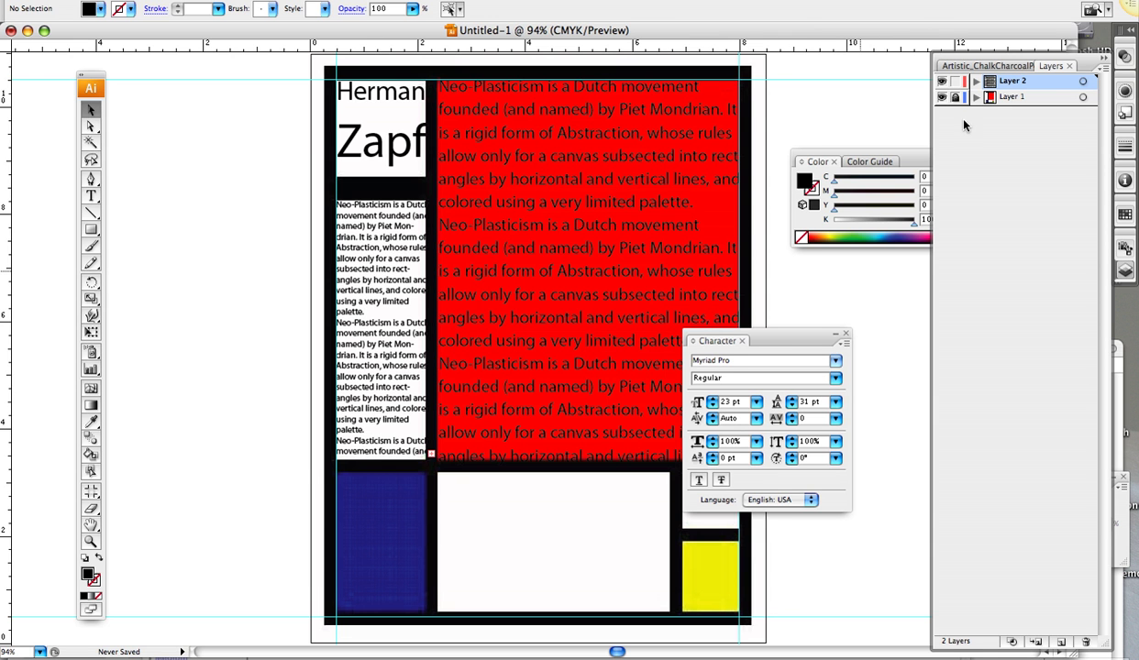
pyautogui.click(941, 96)
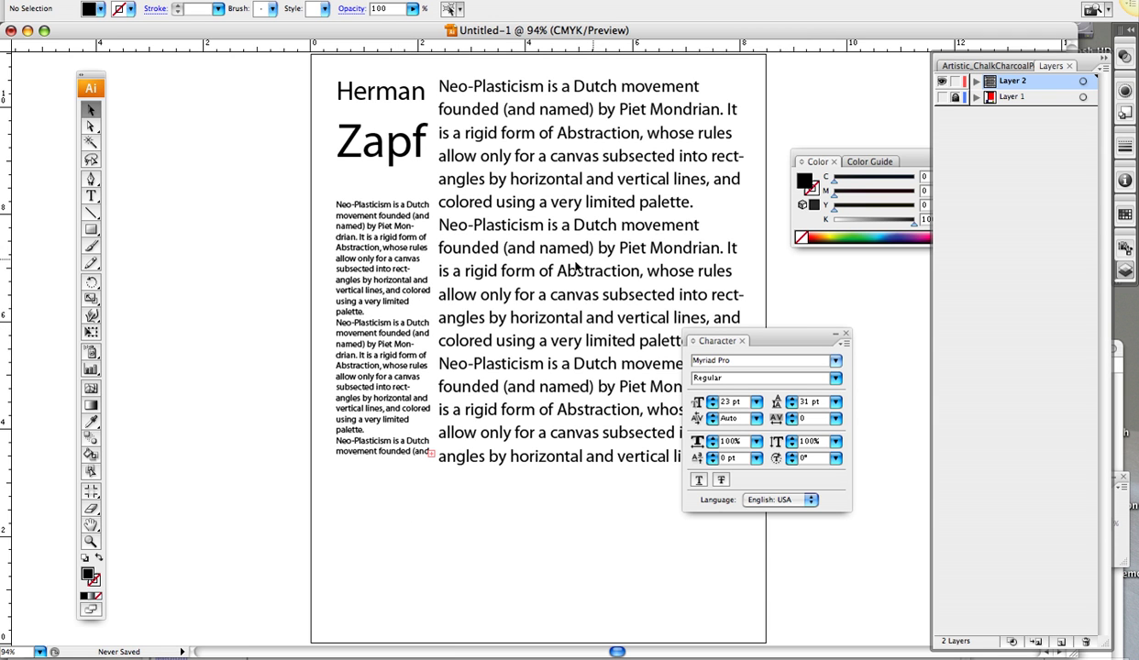
pyautogui.click(389, 299)
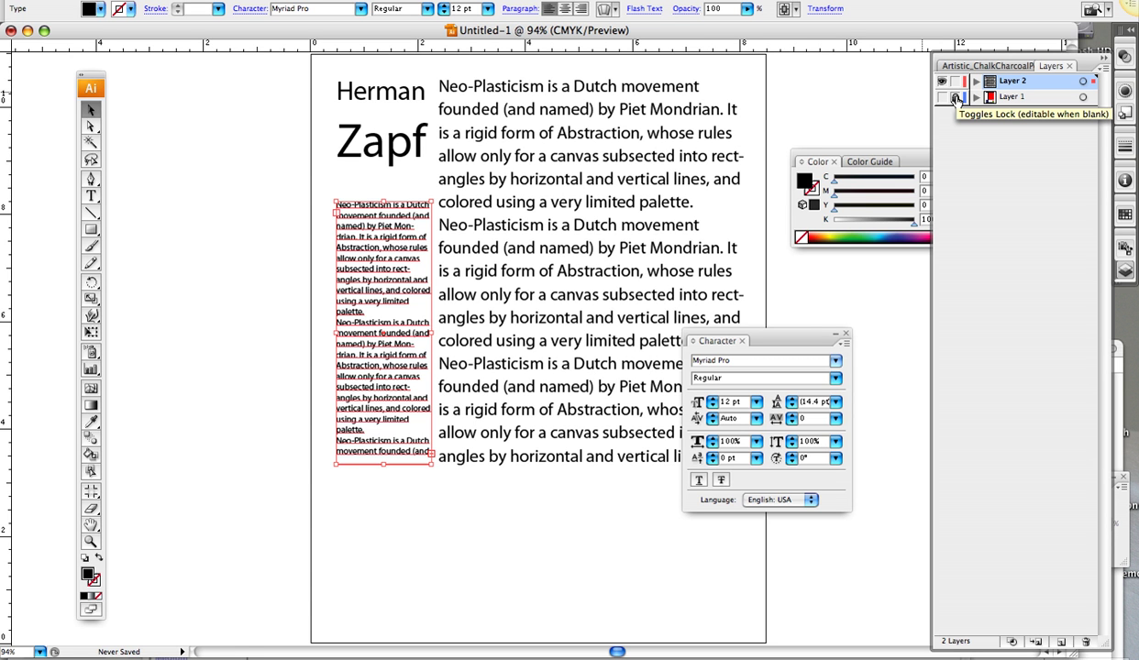
pyautogui.click(955, 98)
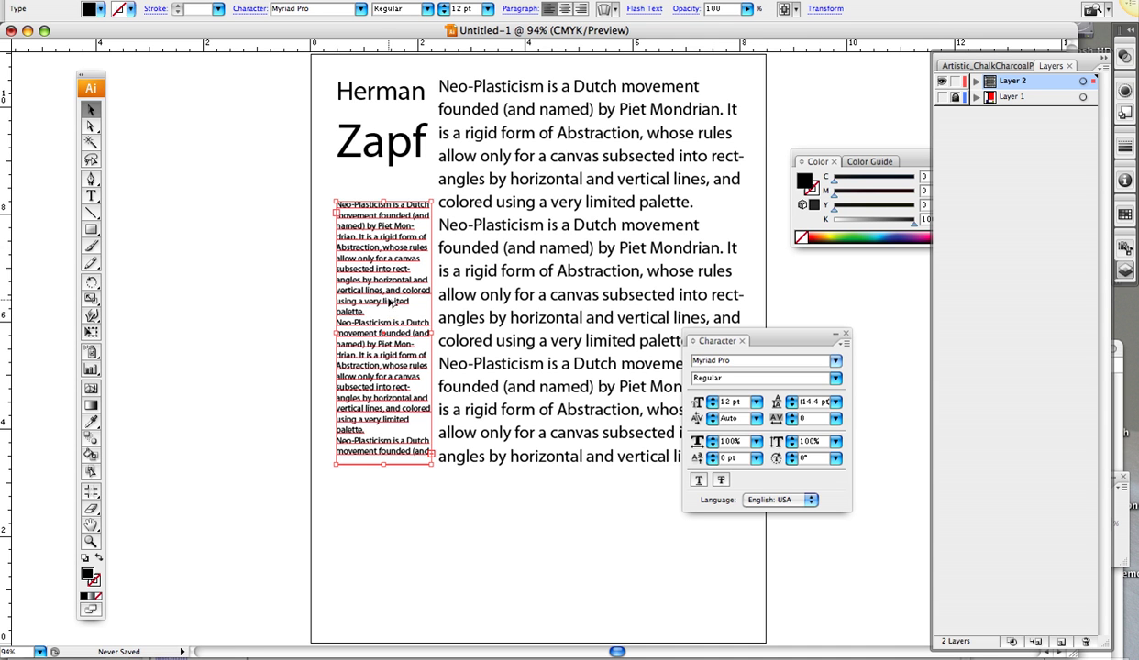
pyautogui.moveTo(392, 296); pyautogui.dragTo(230, 341)
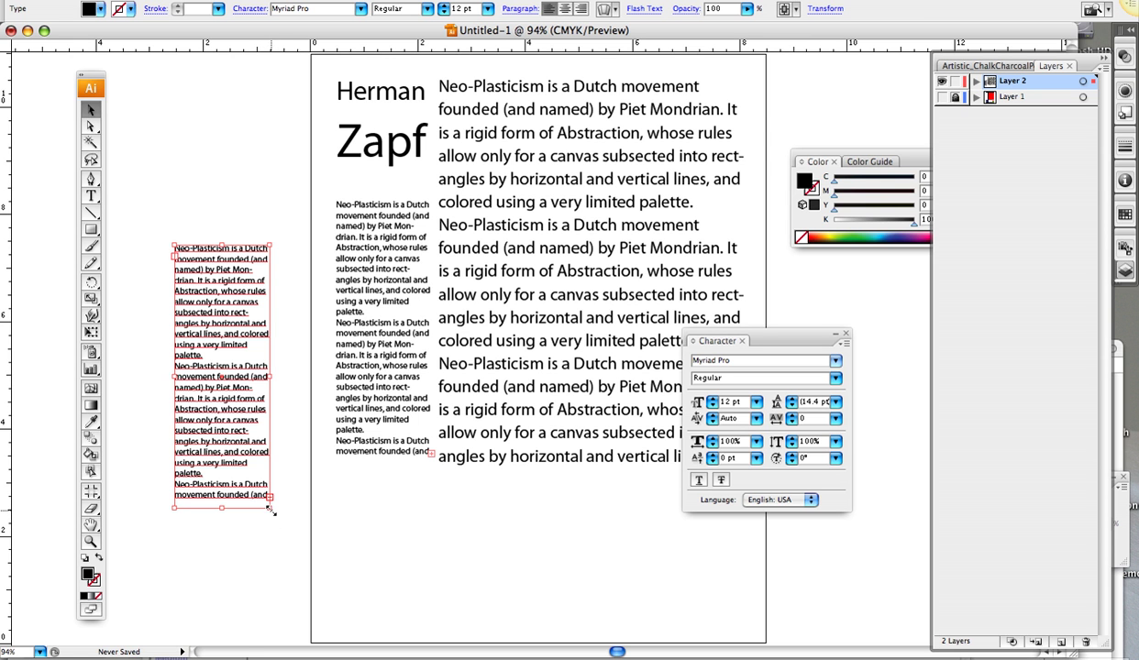
# - Rotate the copied text frame about 90° counterclockwise and fit it directly below the narrow column at the column's width
pyautogui.click(92, 280)
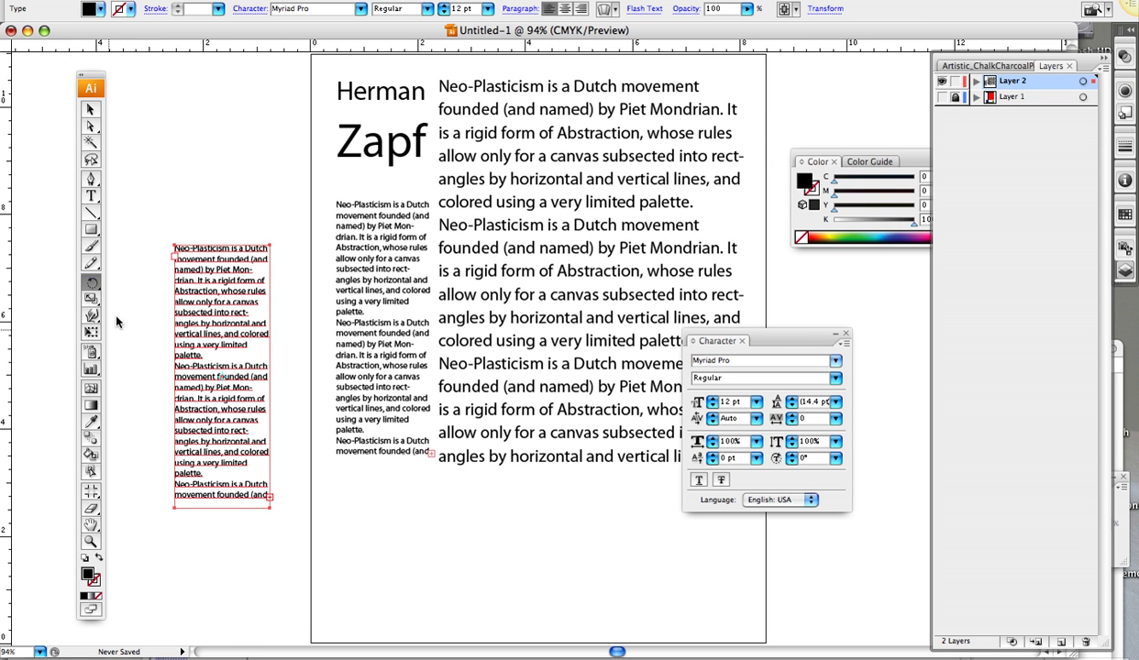
pyautogui.moveTo(270, 510); pyautogui.dragTo(413, 308)
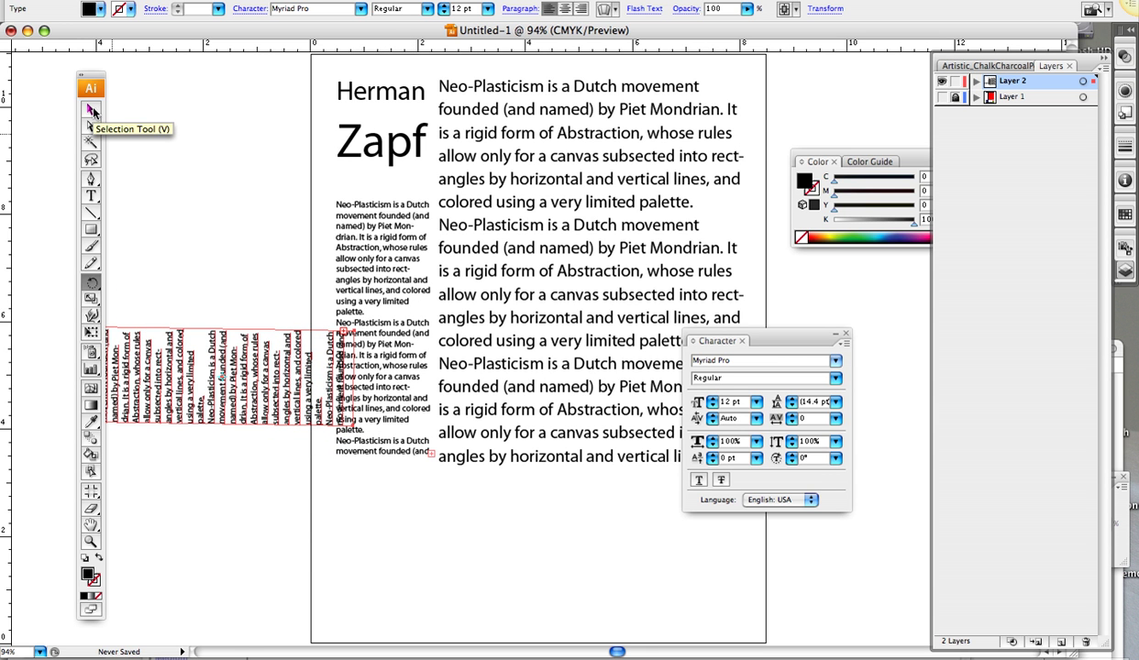
pyautogui.click(91, 110)
pyautogui.moveTo(202, 370); pyautogui.dragTo(428, 516)
pyautogui.moveTo(595, 520); pyautogui.dragTo(431, 510)
pyautogui.click(241, 443)
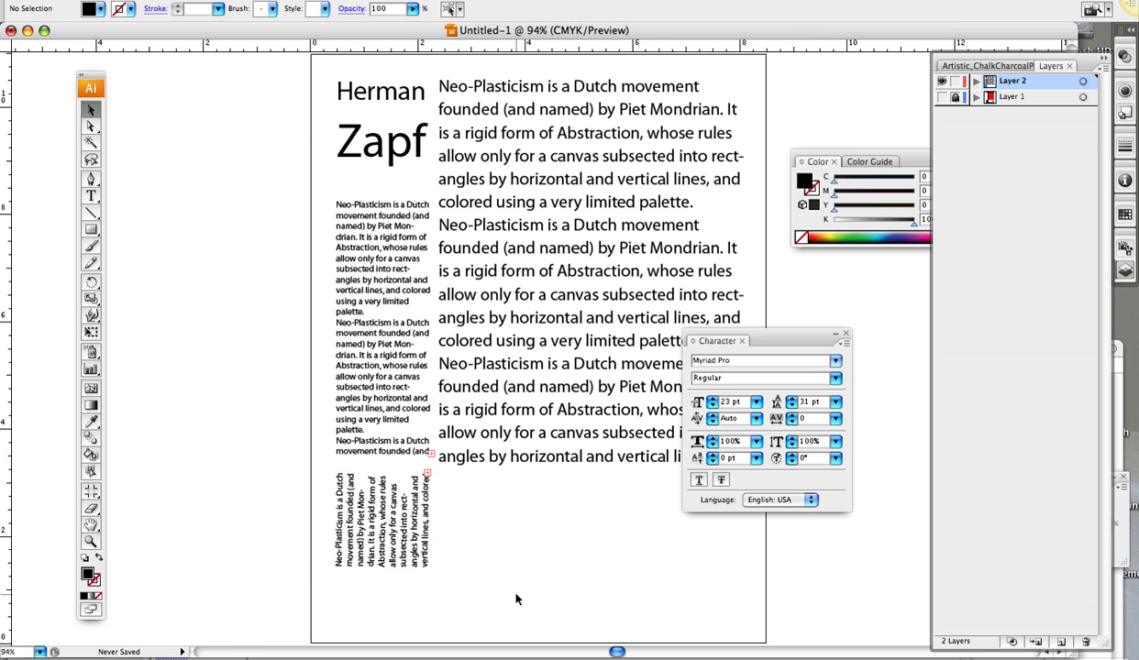
# - Show Layer 1 again and extend the rotated text frame down to fill the blue rectangle
pyautogui.click(942, 96)
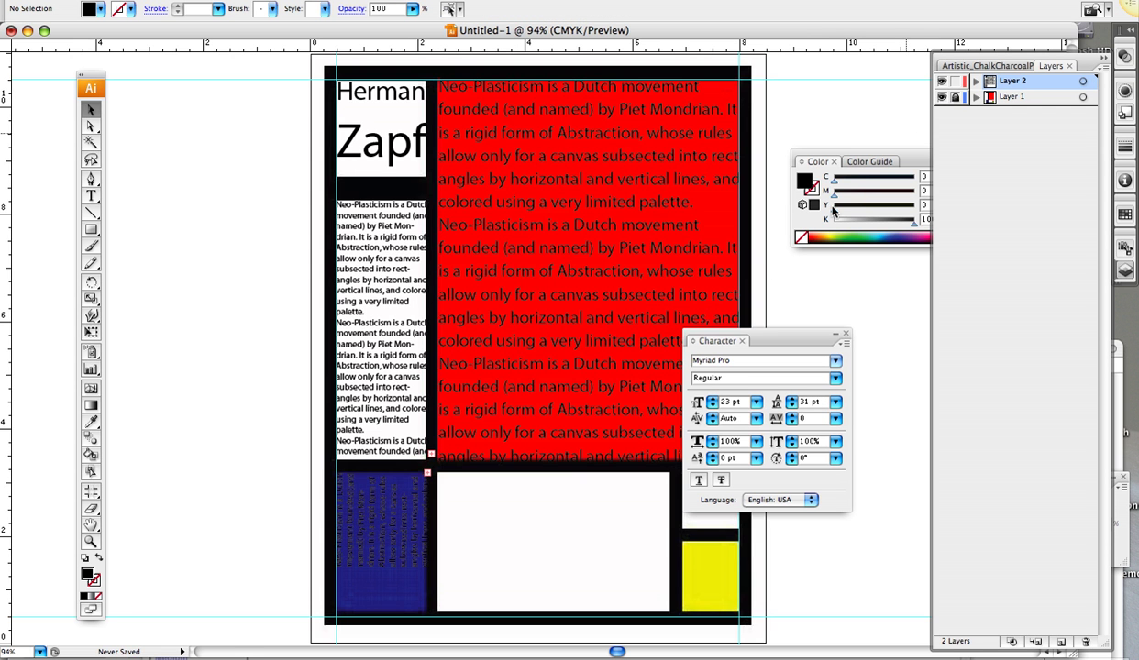
pyautogui.click(398, 526)
pyautogui.moveTo(386, 553); pyautogui.dragTo(385, 615)
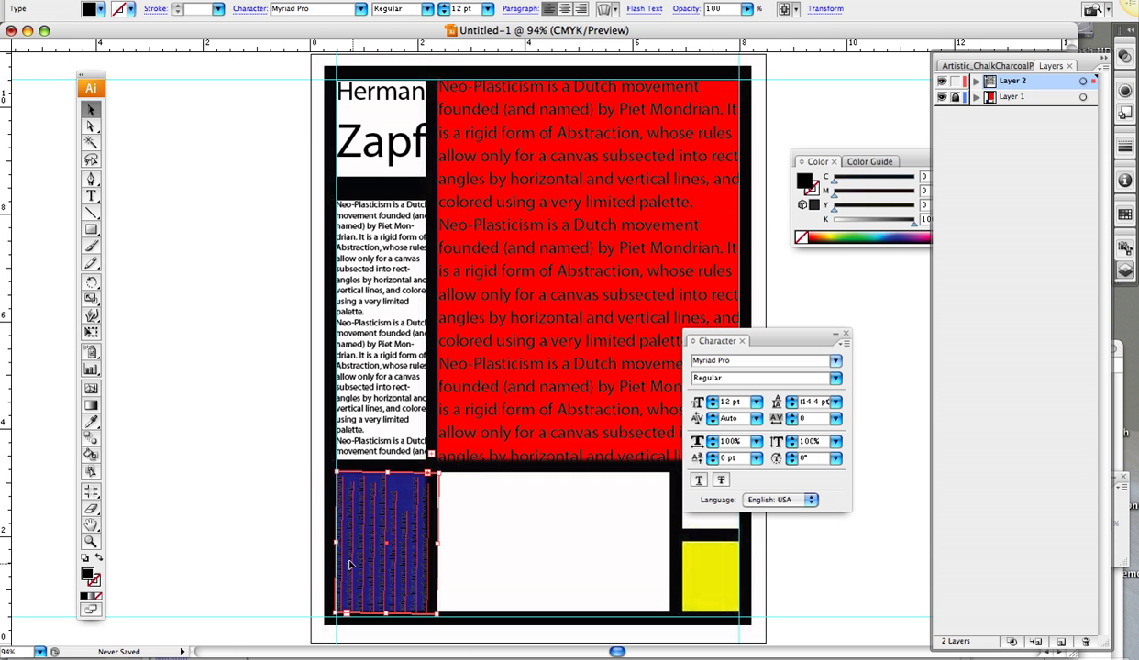
pyautogui.click(173, 153)
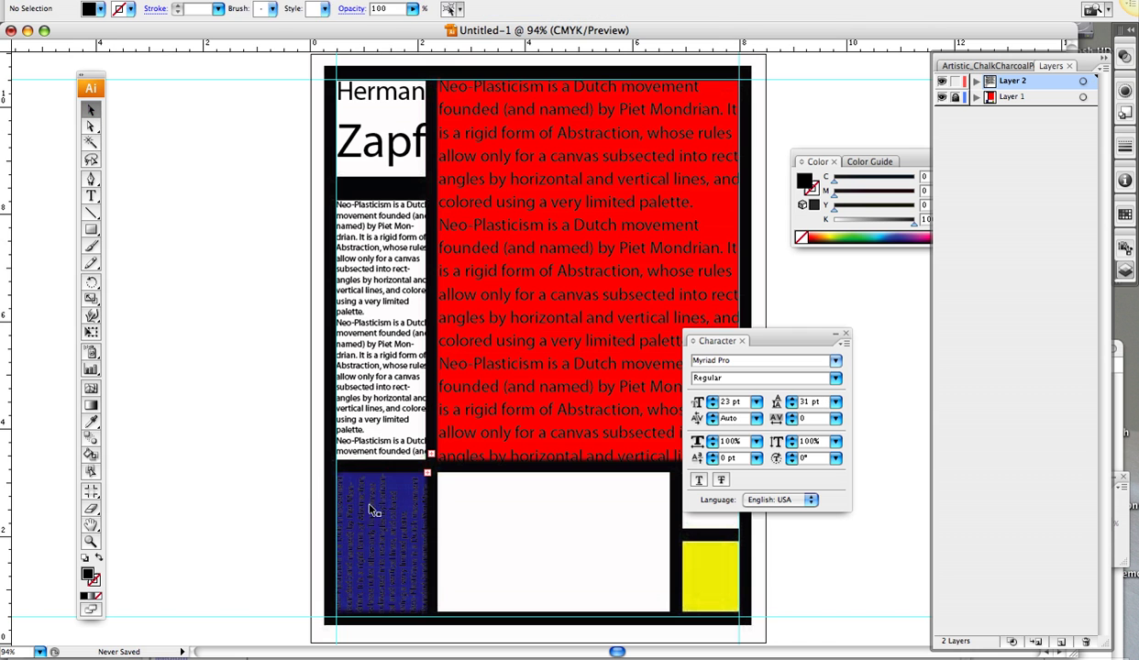
# - Hide Layer 1 to view the text alone and leave nothing selected
pyautogui.click(401, 497)
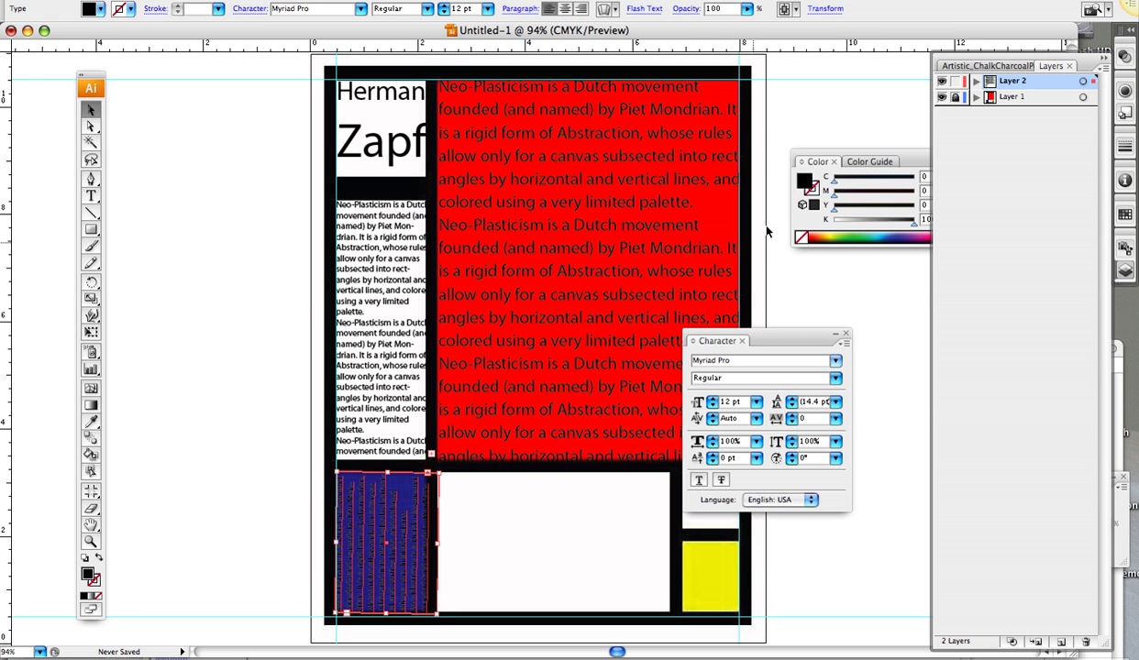
pyautogui.click(941, 97)
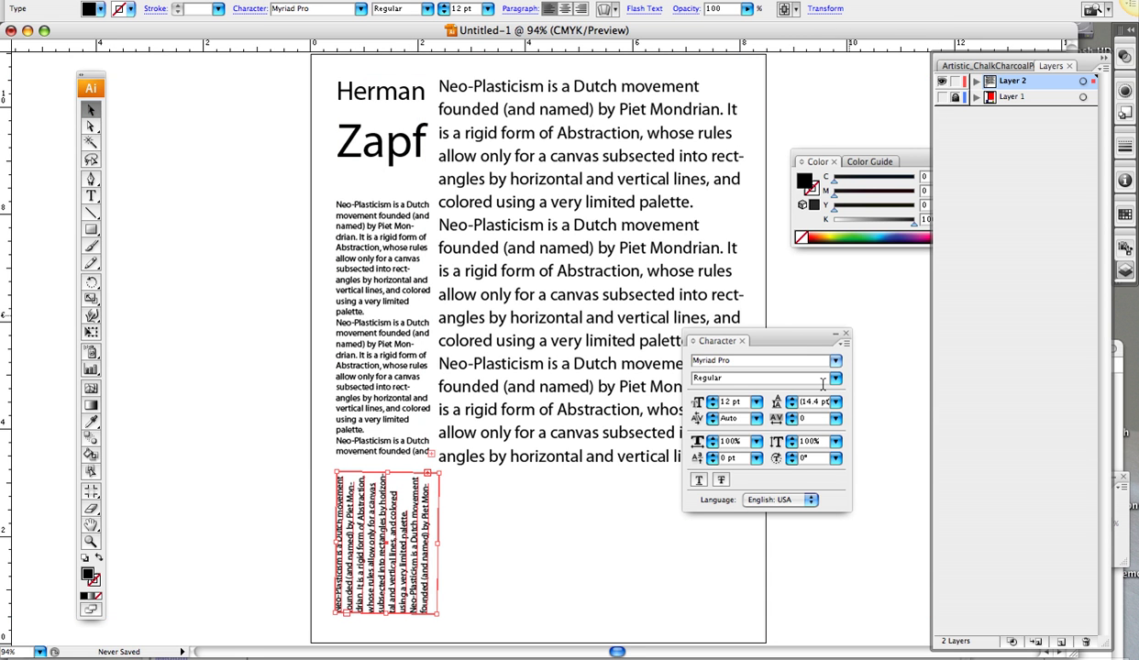
pyautogui.click(807, 581)
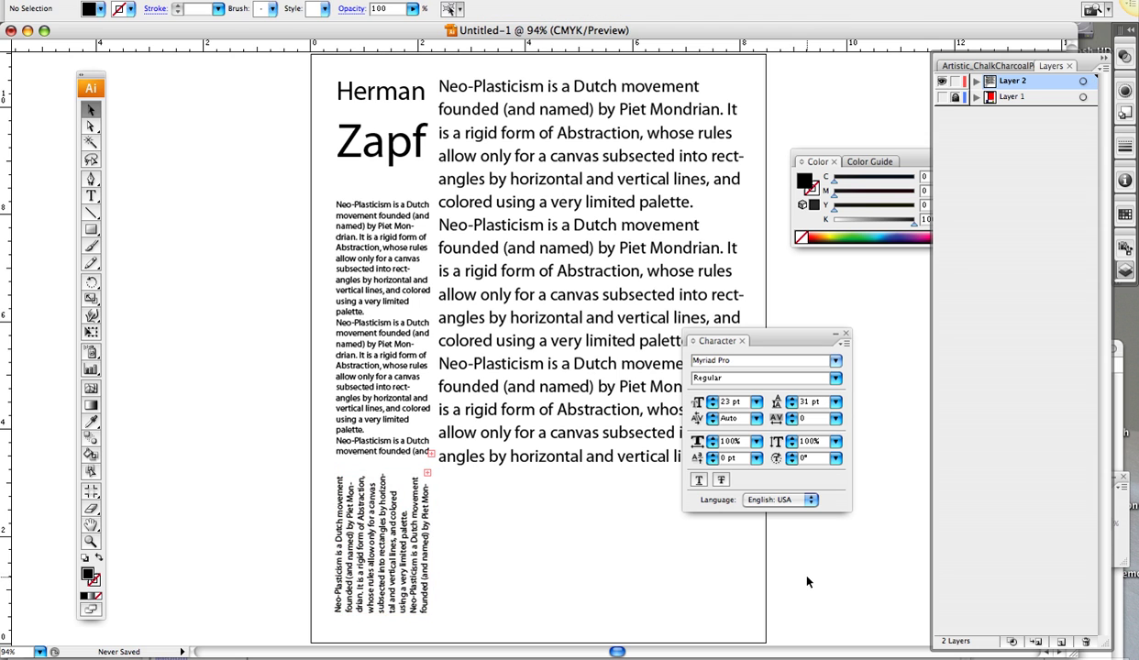